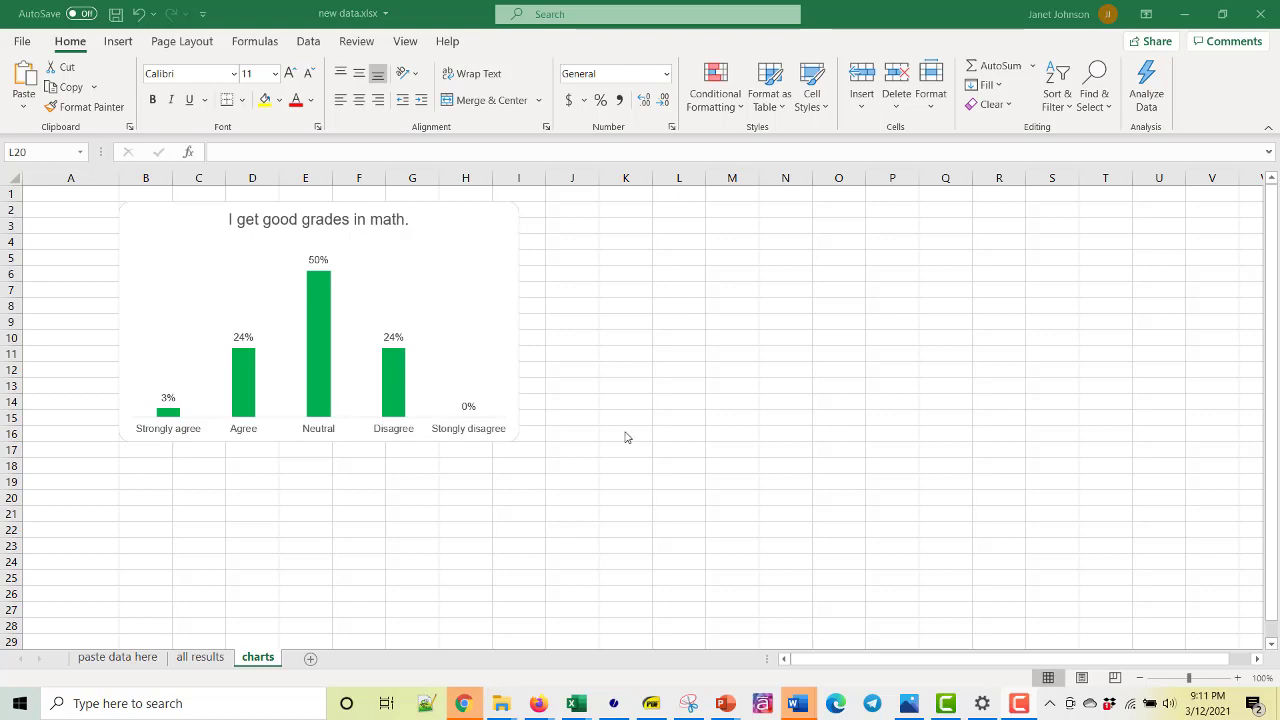
Delete the 'I get good grades in math.' title text so the chart is untitled.
click(385, 222)
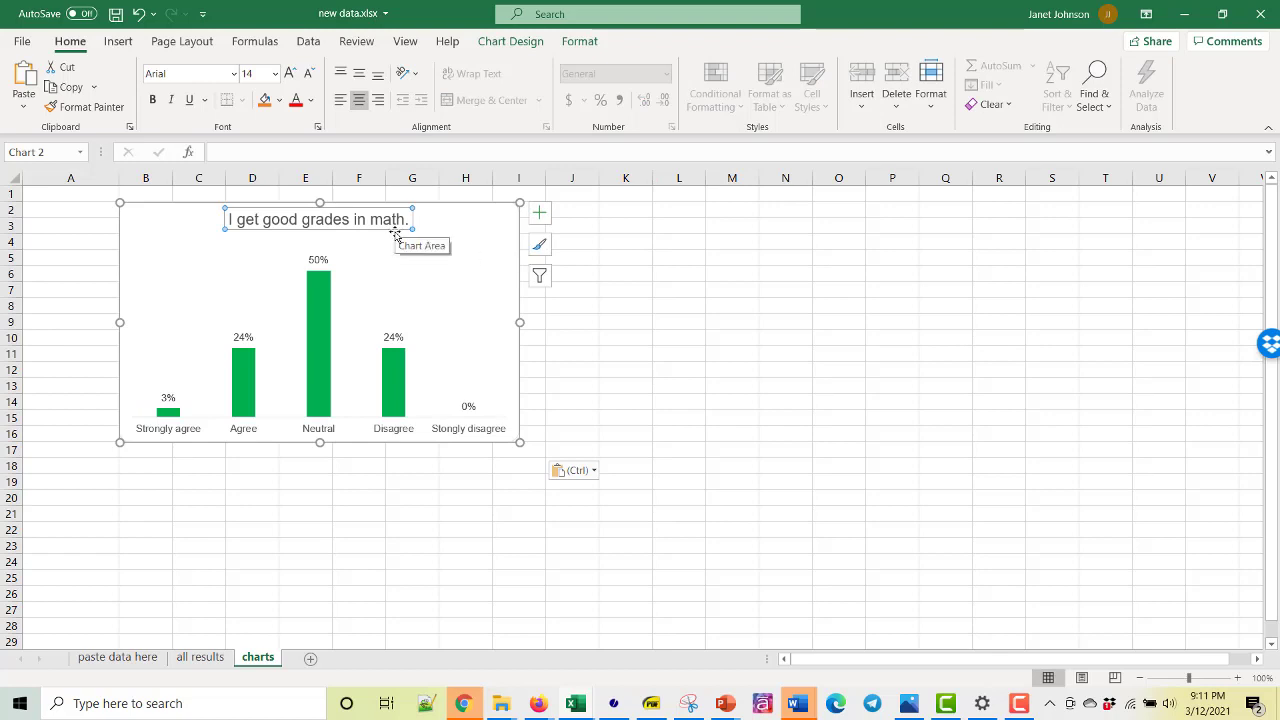
drag(410, 221, 228, 220)
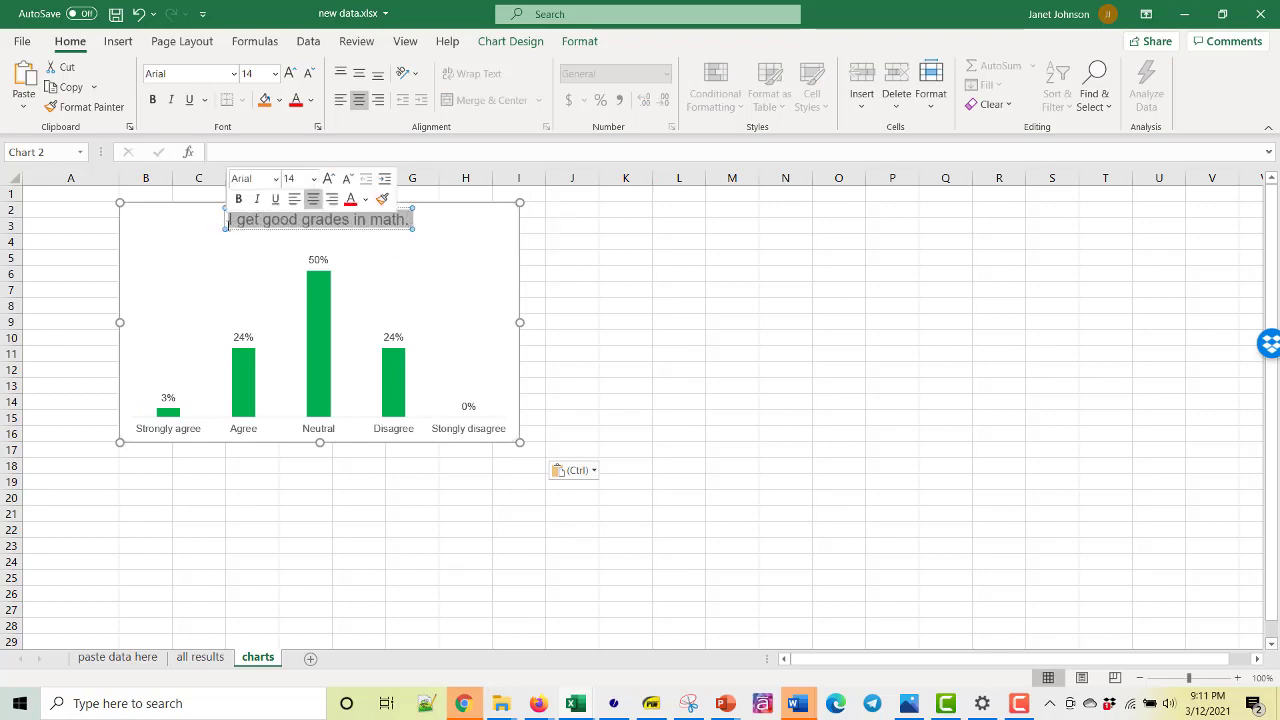
key(Delete)
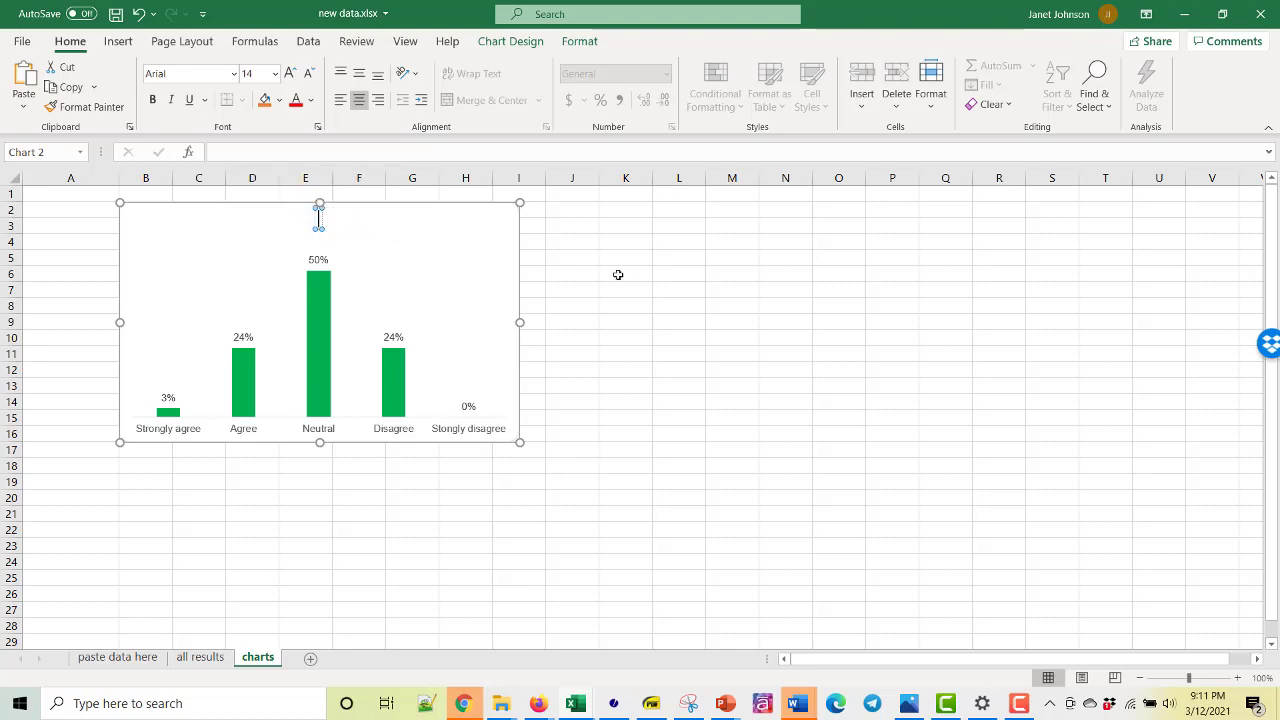
click(643, 289)
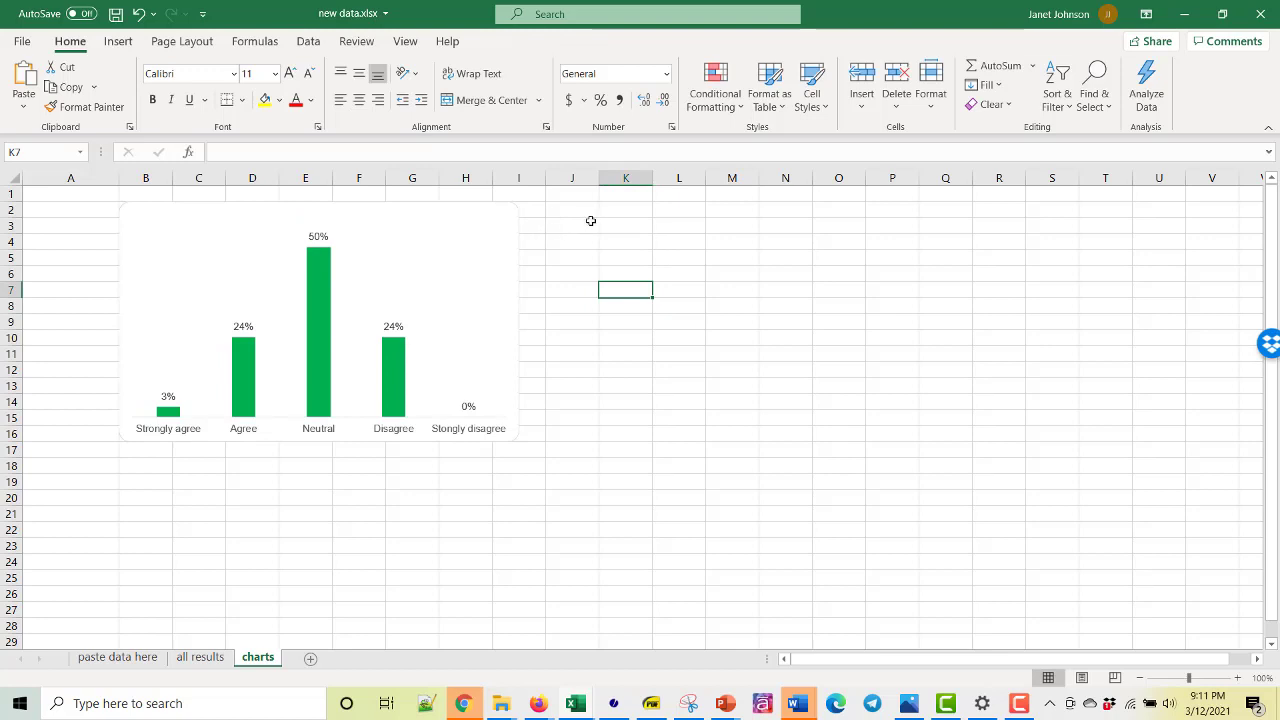
In K3 enter ='all results'!C10&" N = "&SUM('all results'!C2:C6), showing 'I get good grades in math. N = 34'.
click(631, 230)
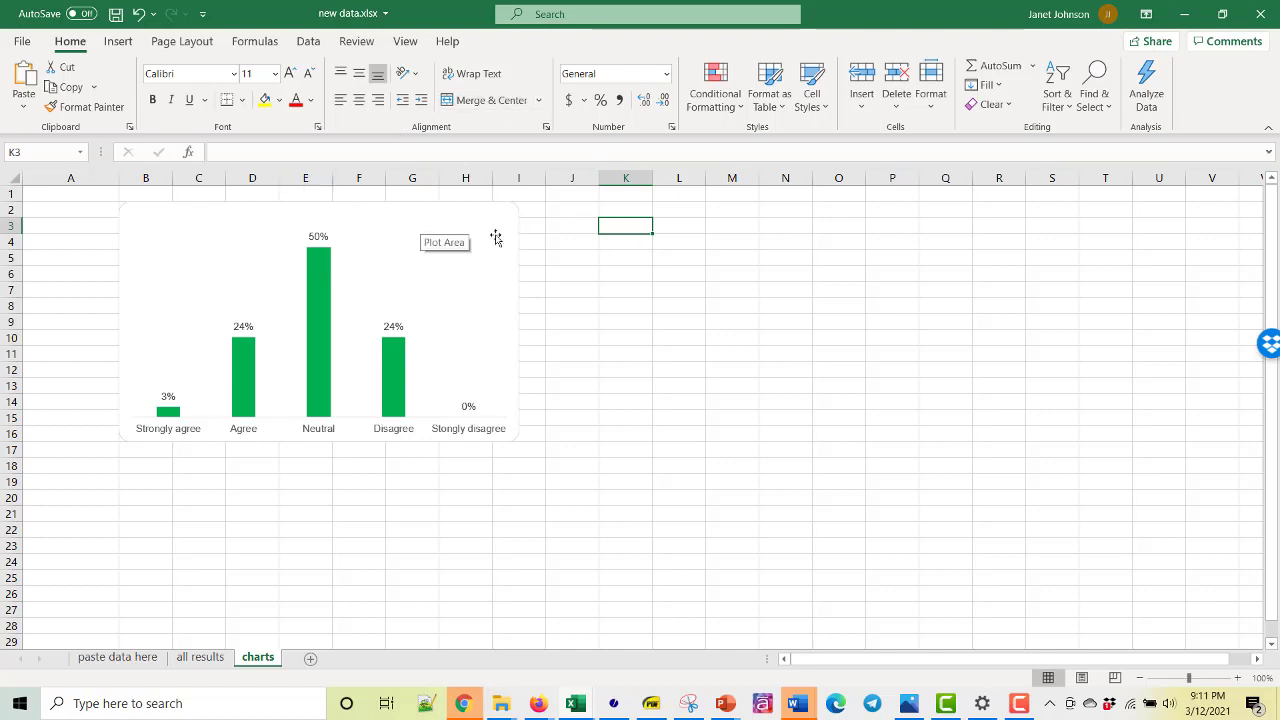
click(441, 150)
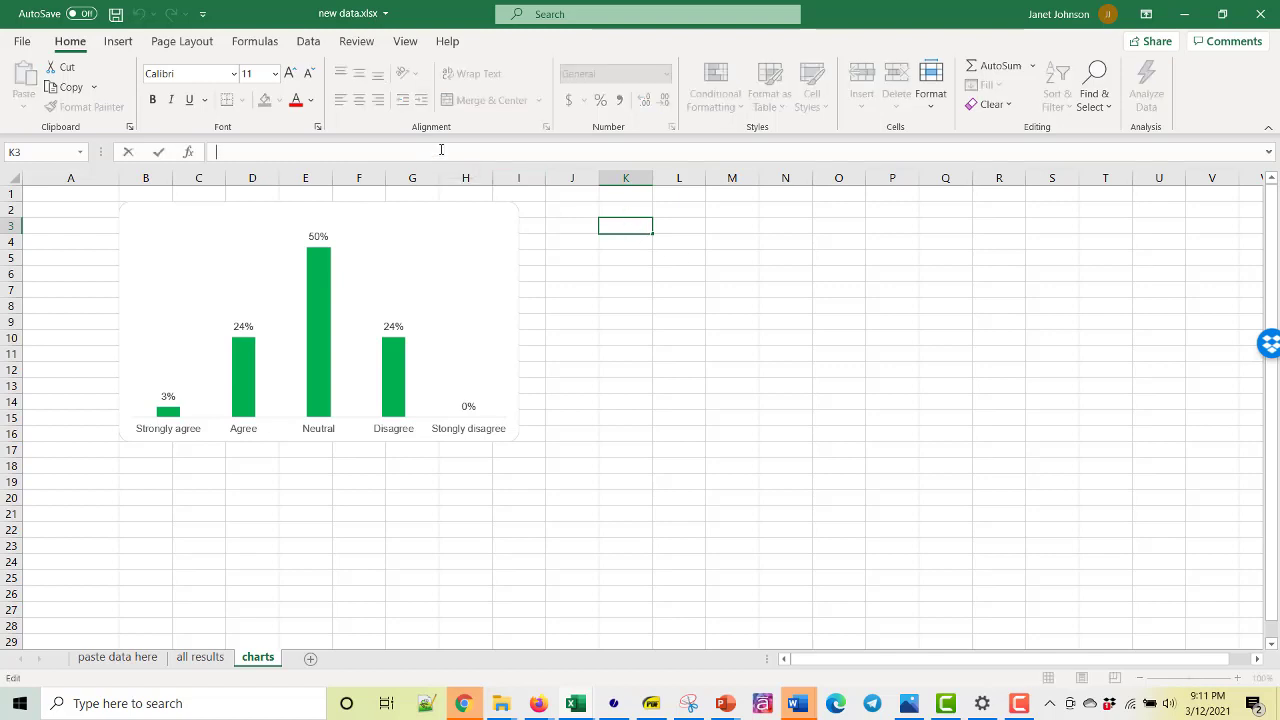
text(=)
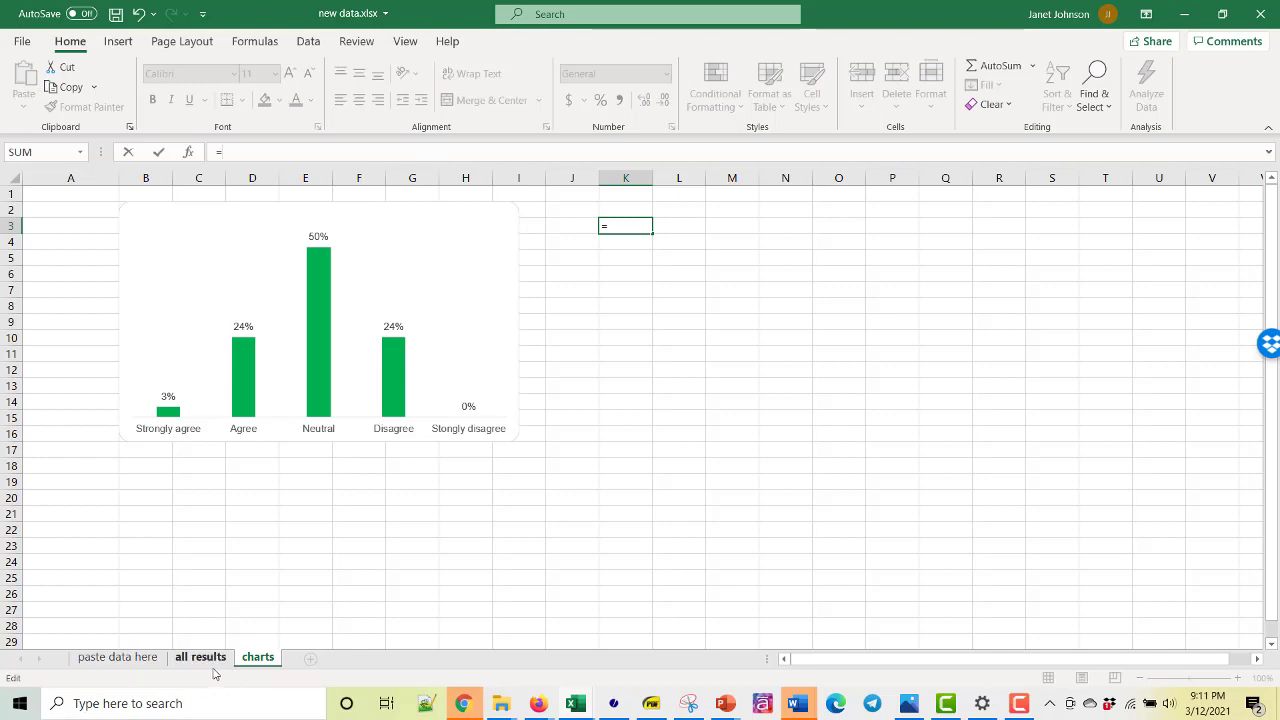
click(205, 658)
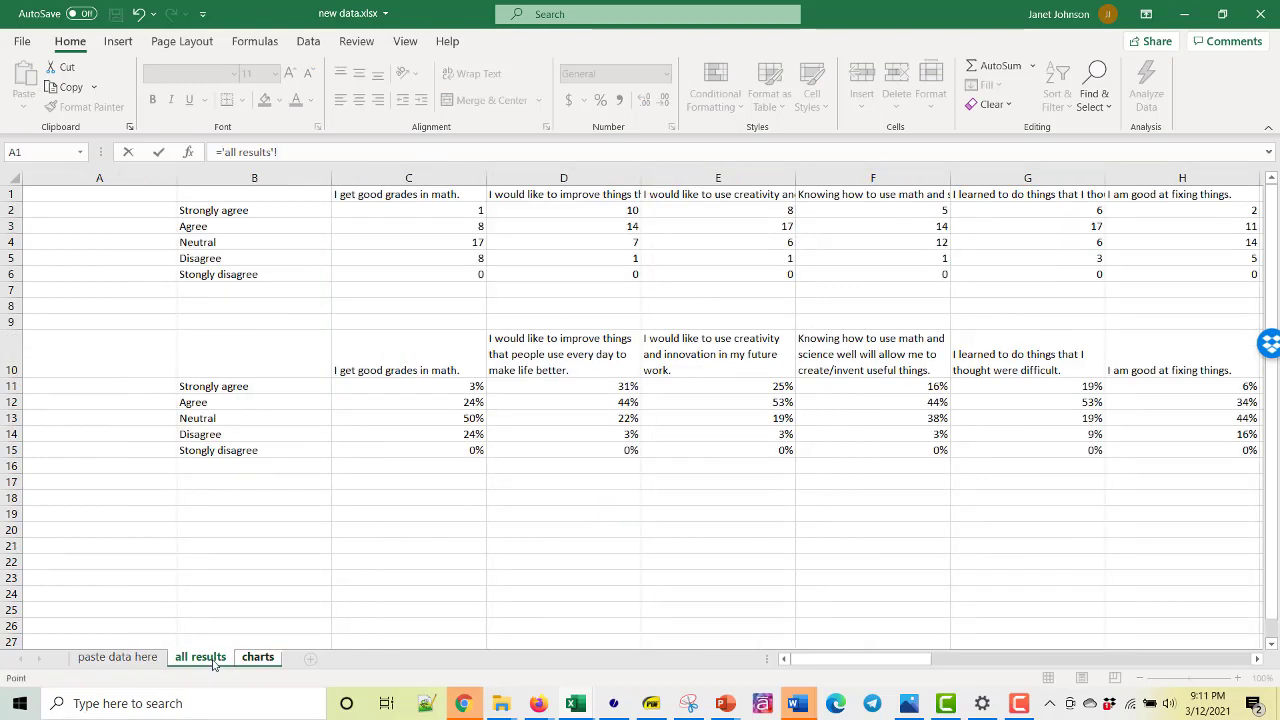
click(399, 356)
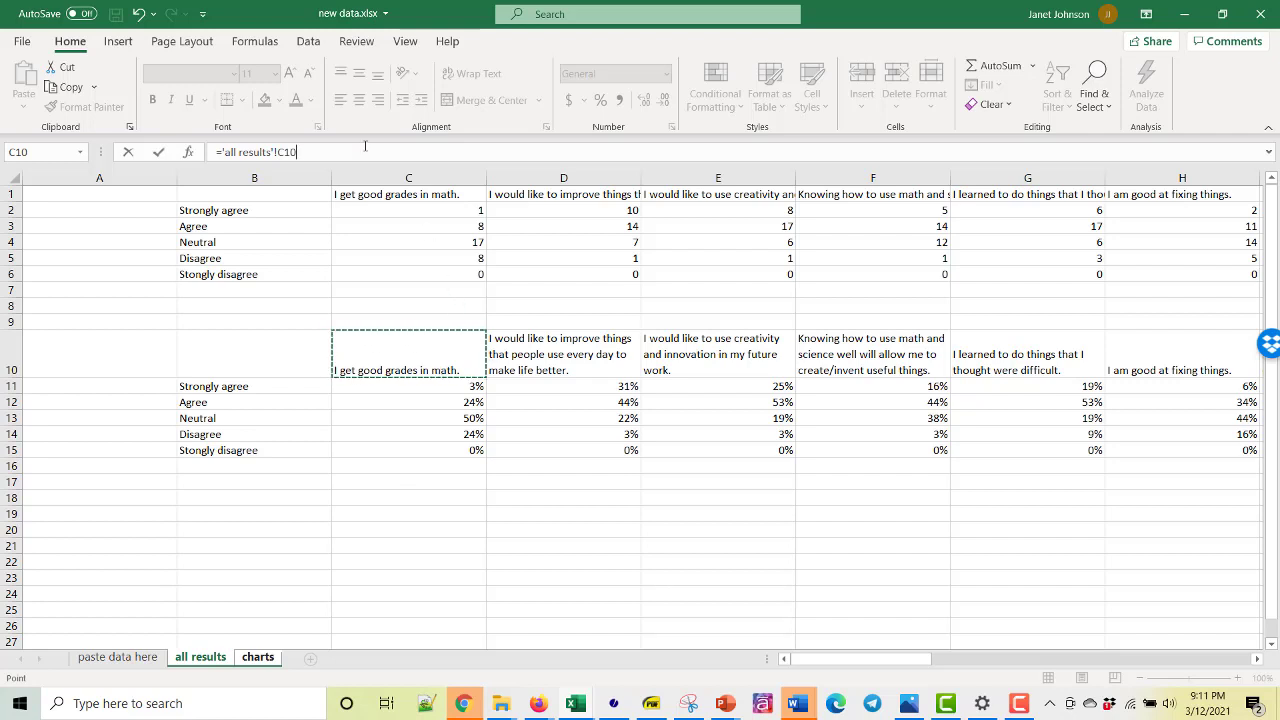
text(&" N = "&)
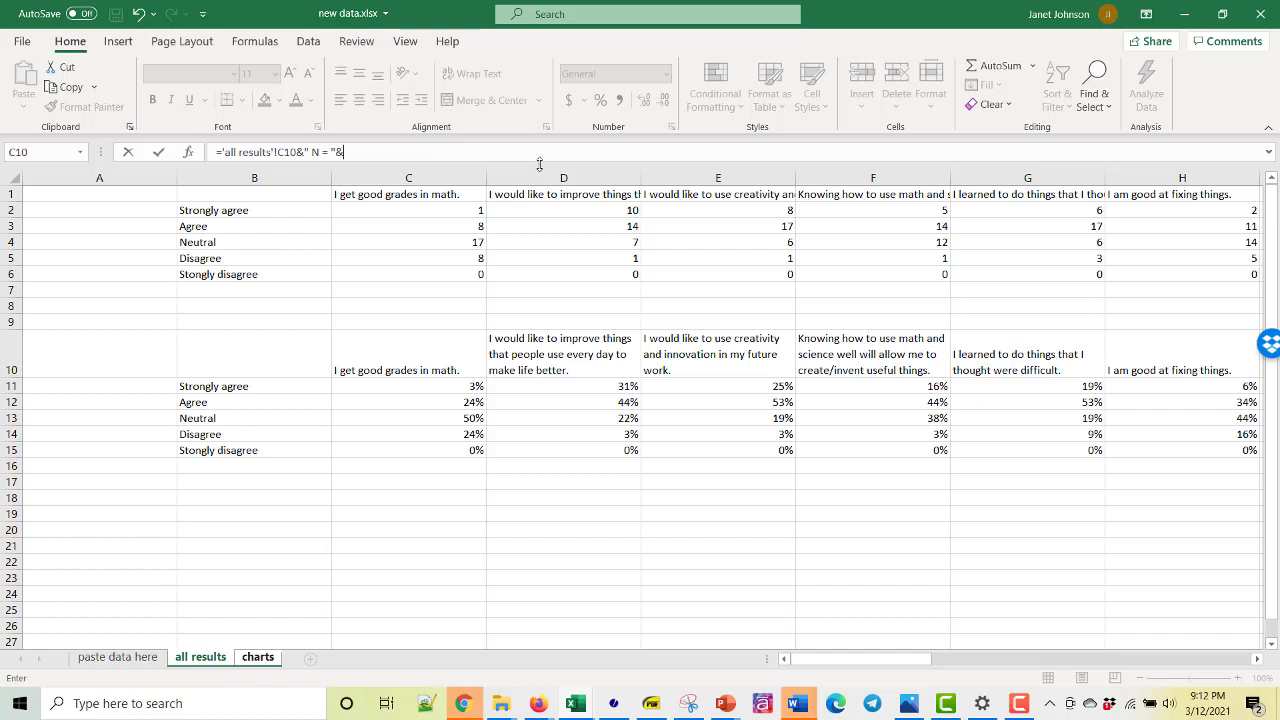
text(sum)
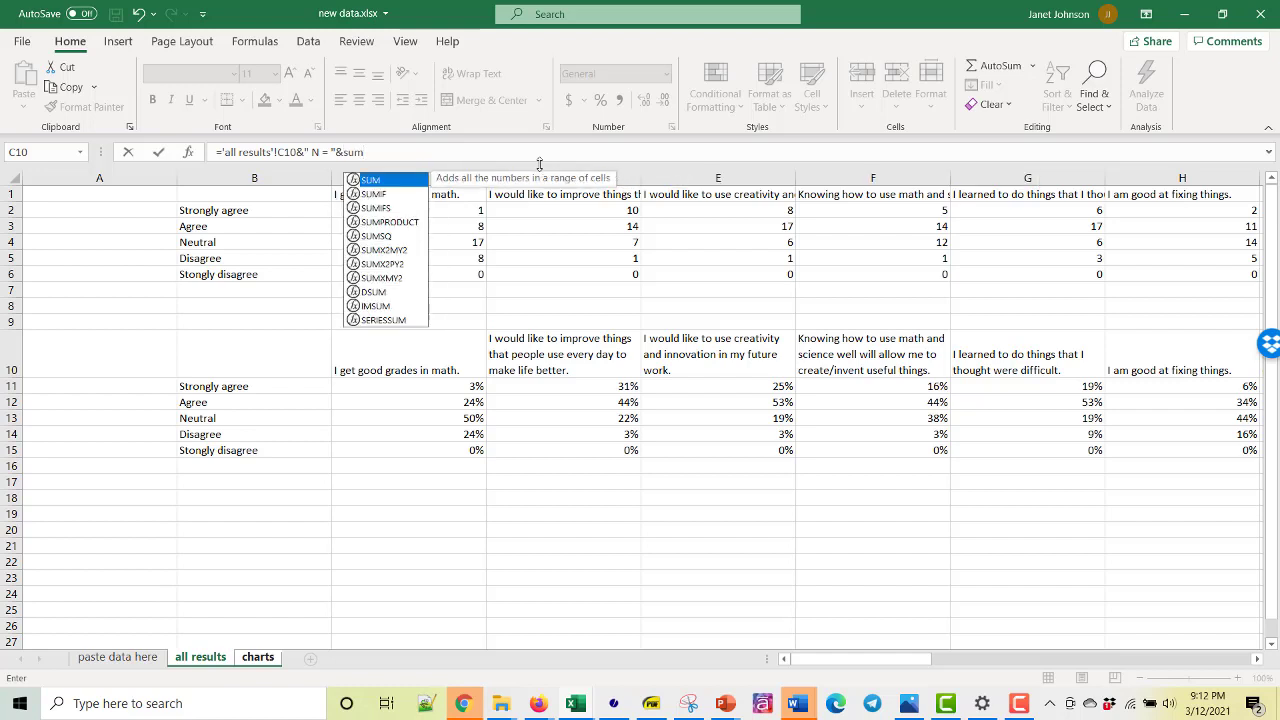
text(()
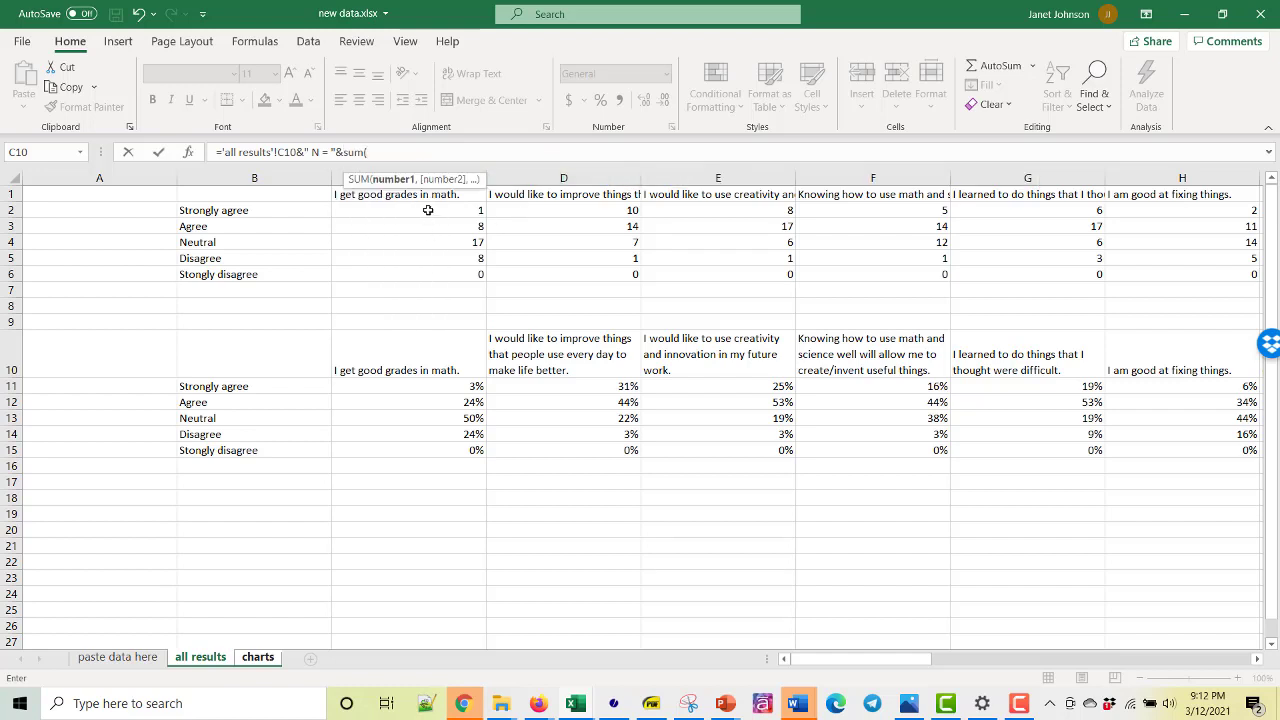
drag(428, 210, 426, 268)
text())
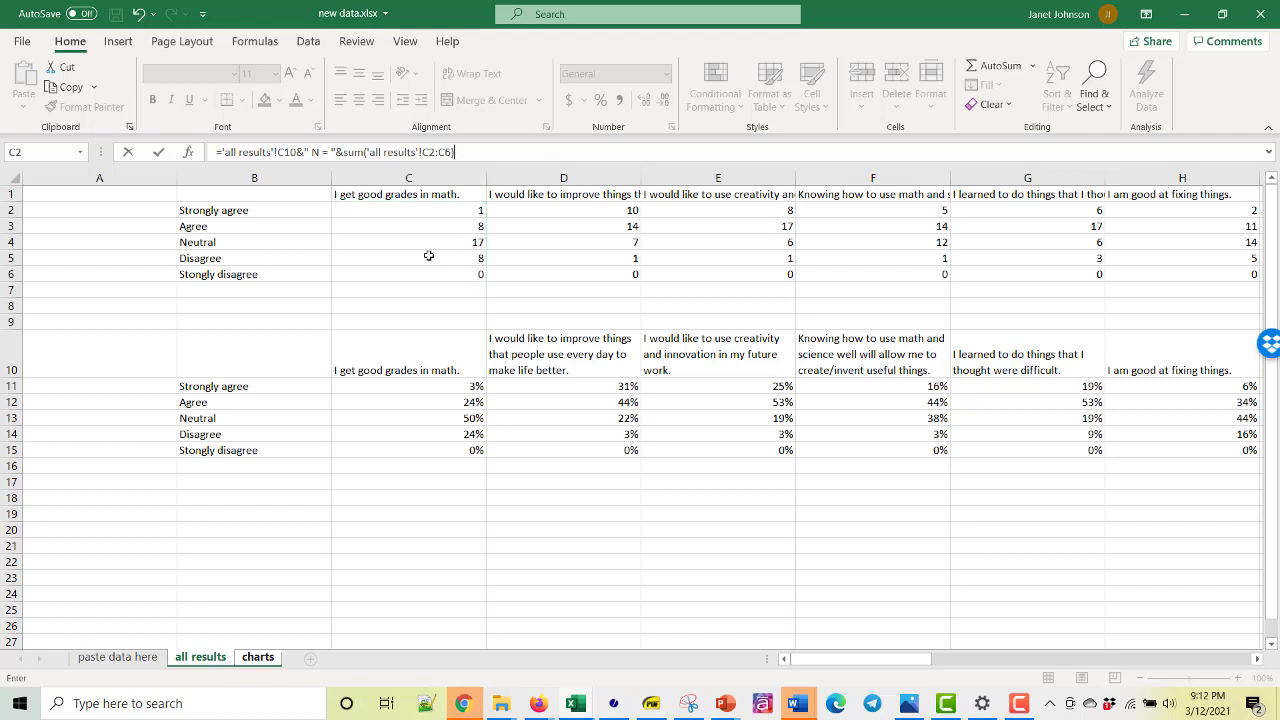
key(Return)
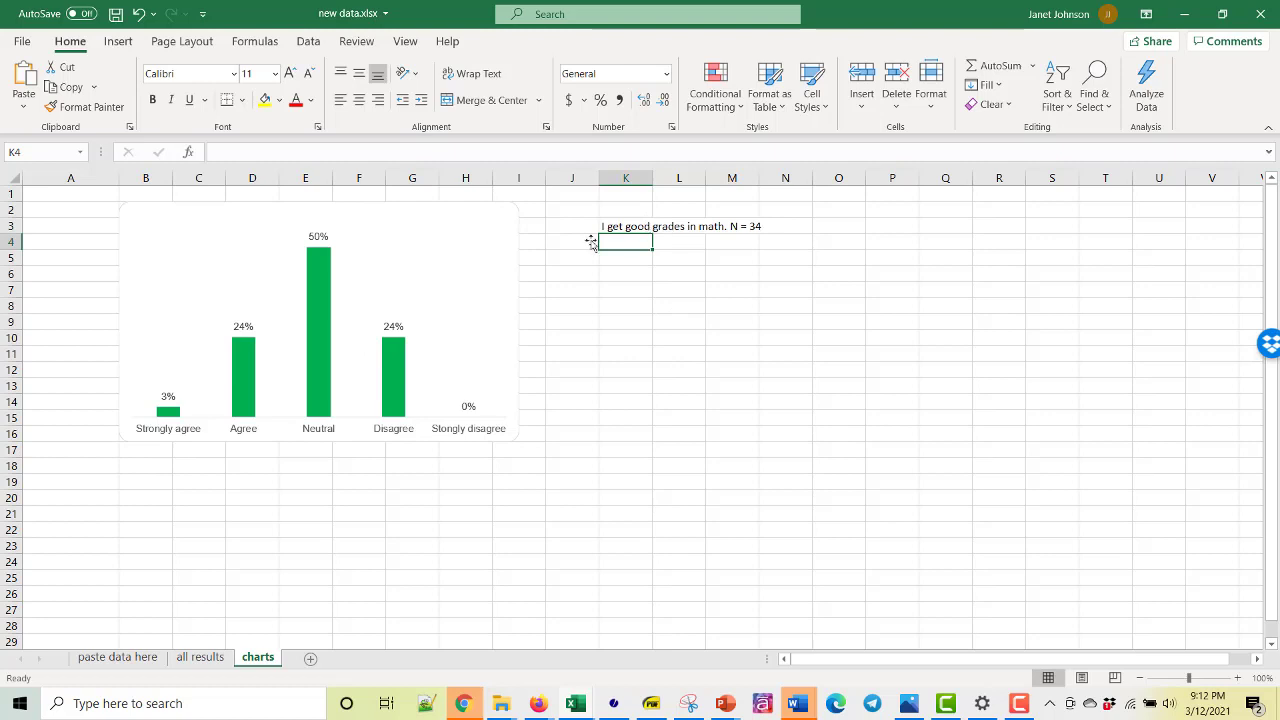
Add a chart title above the bar chart.
click(426, 211)
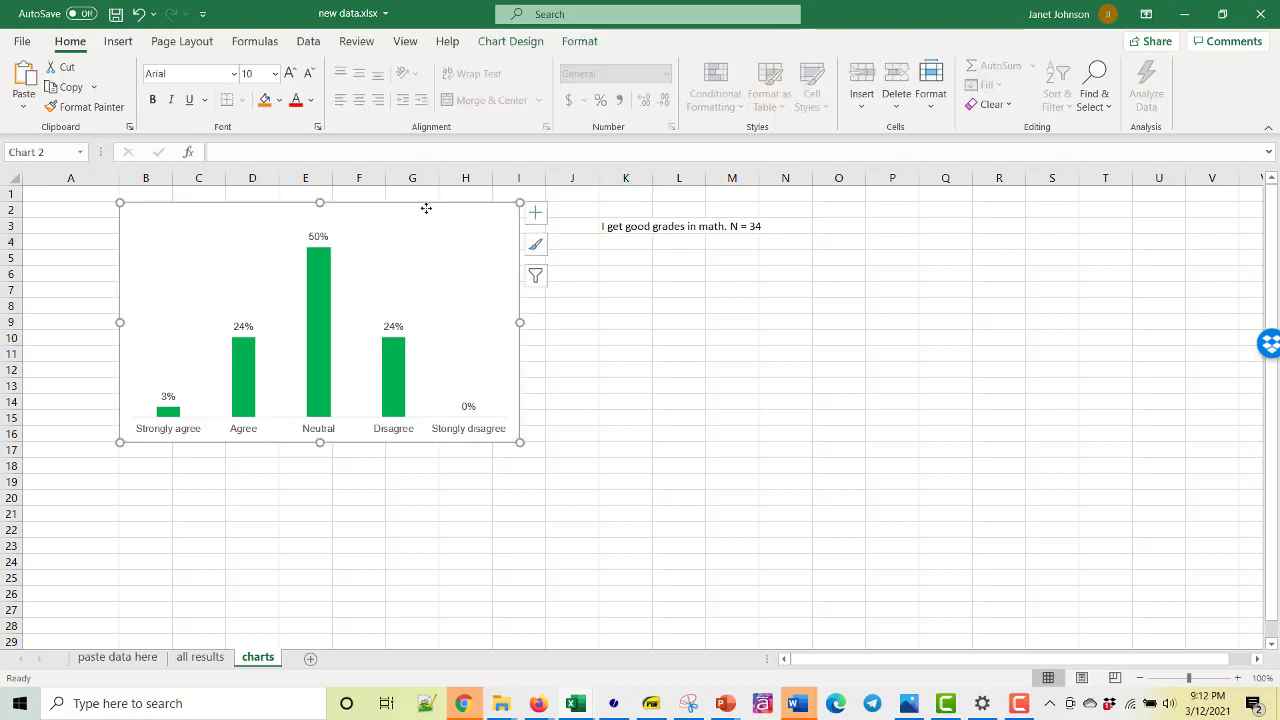
click(503, 42)
click(33, 84)
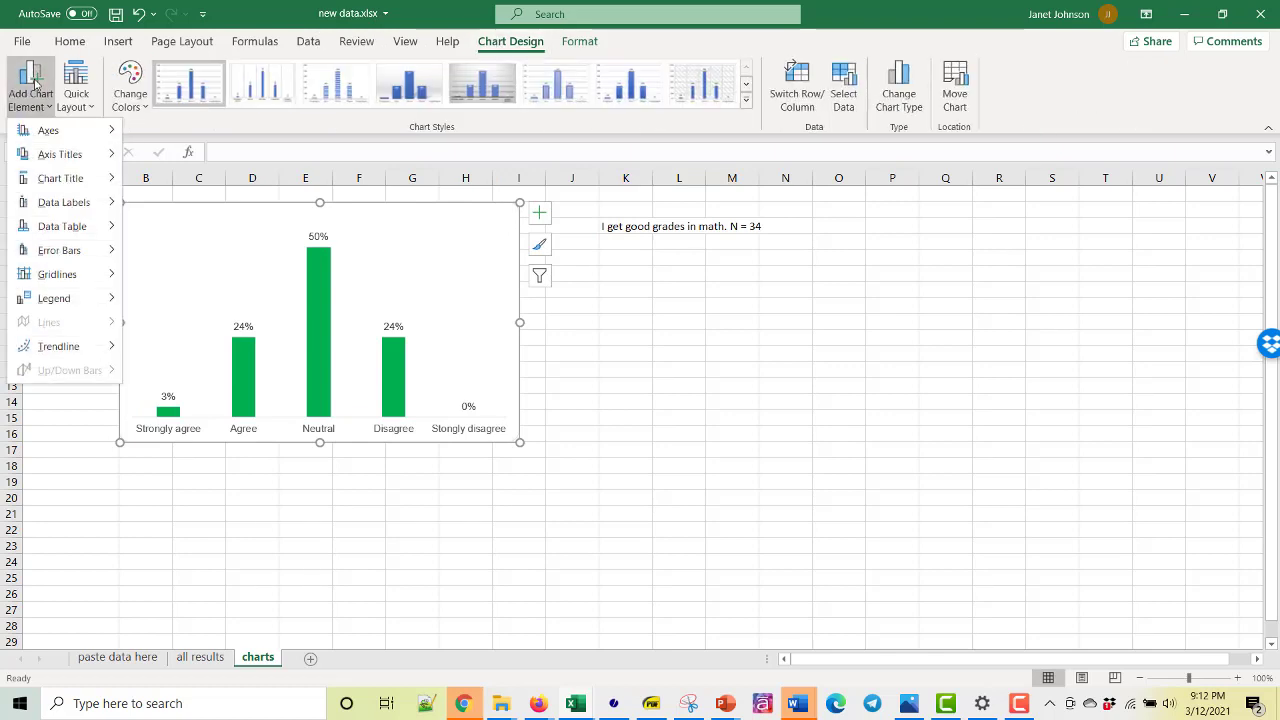
mouse_move(57, 186)
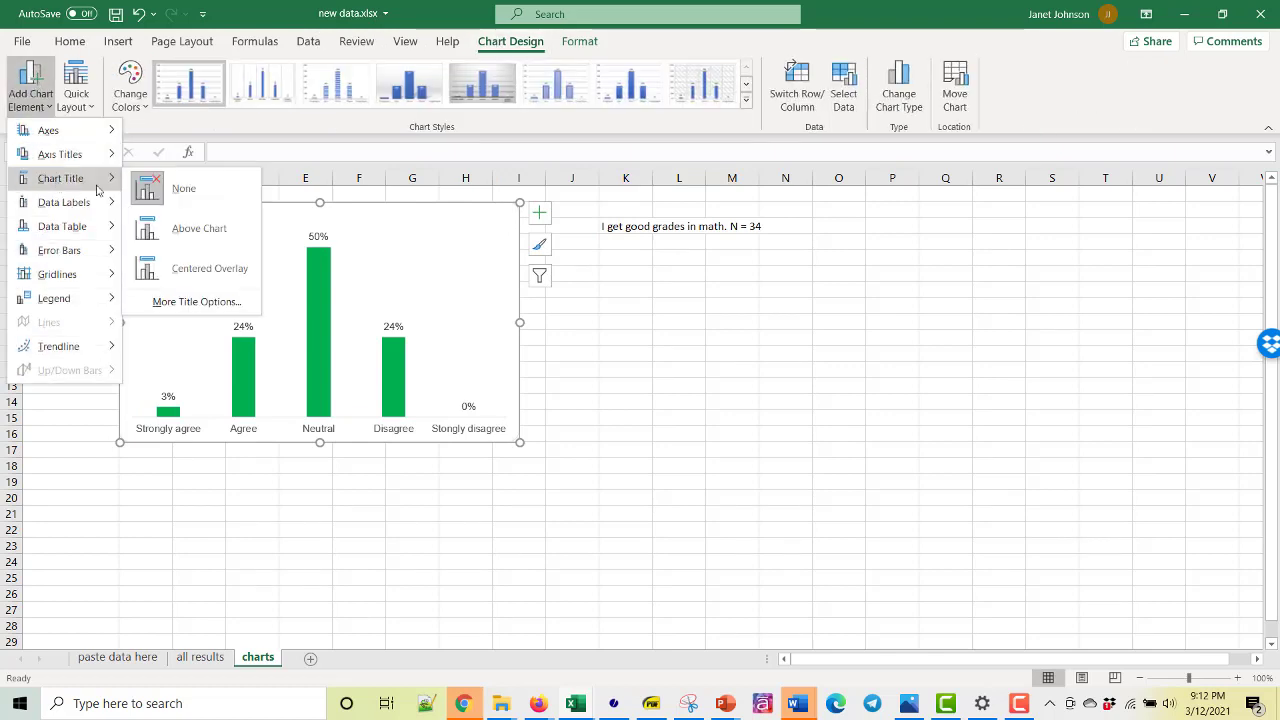
click(172, 236)
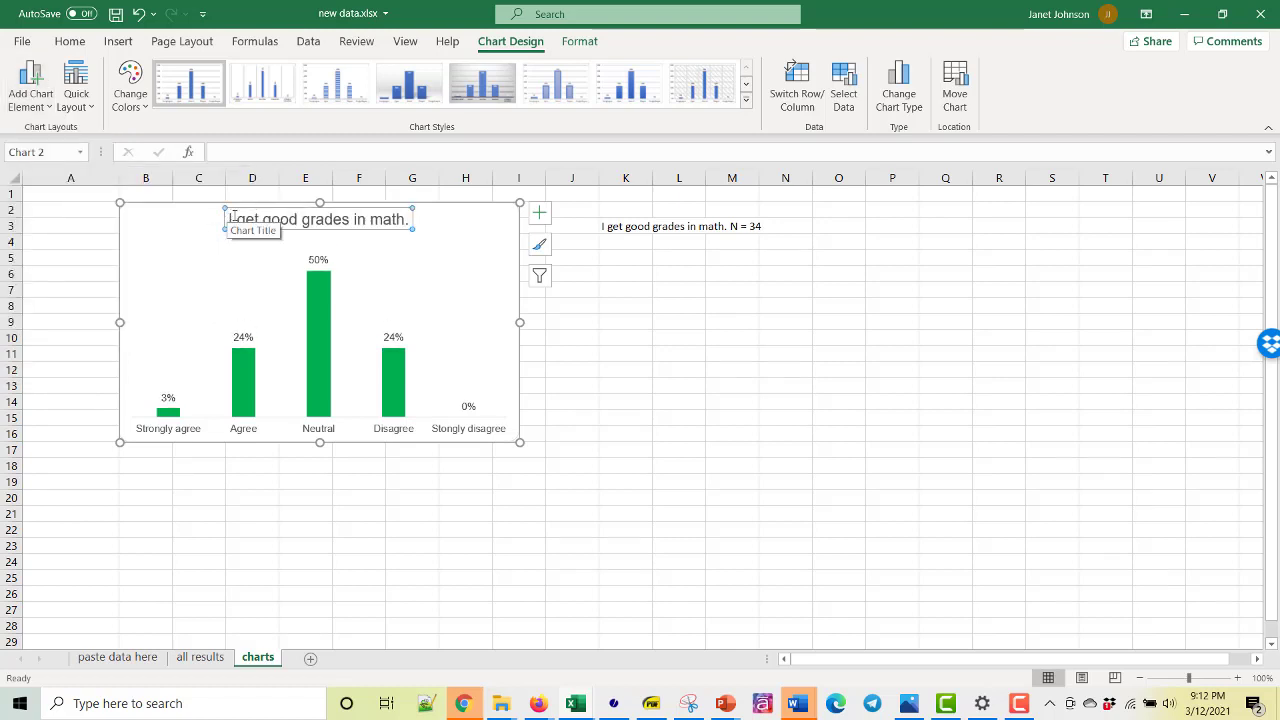
Link the chart title to charts!$K$3 so it reads 'I get good grades in math. N = 34'.
drag(228, 220, 410, 222)
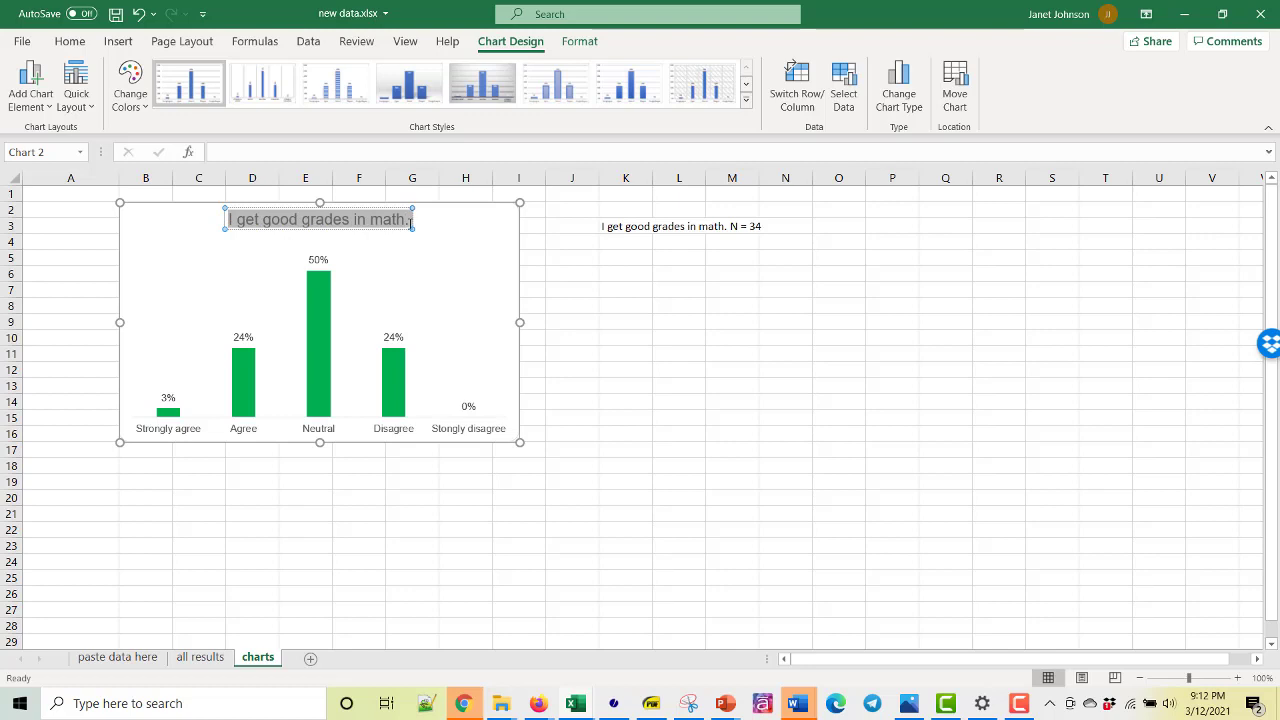
click(318, 151)
text(=)
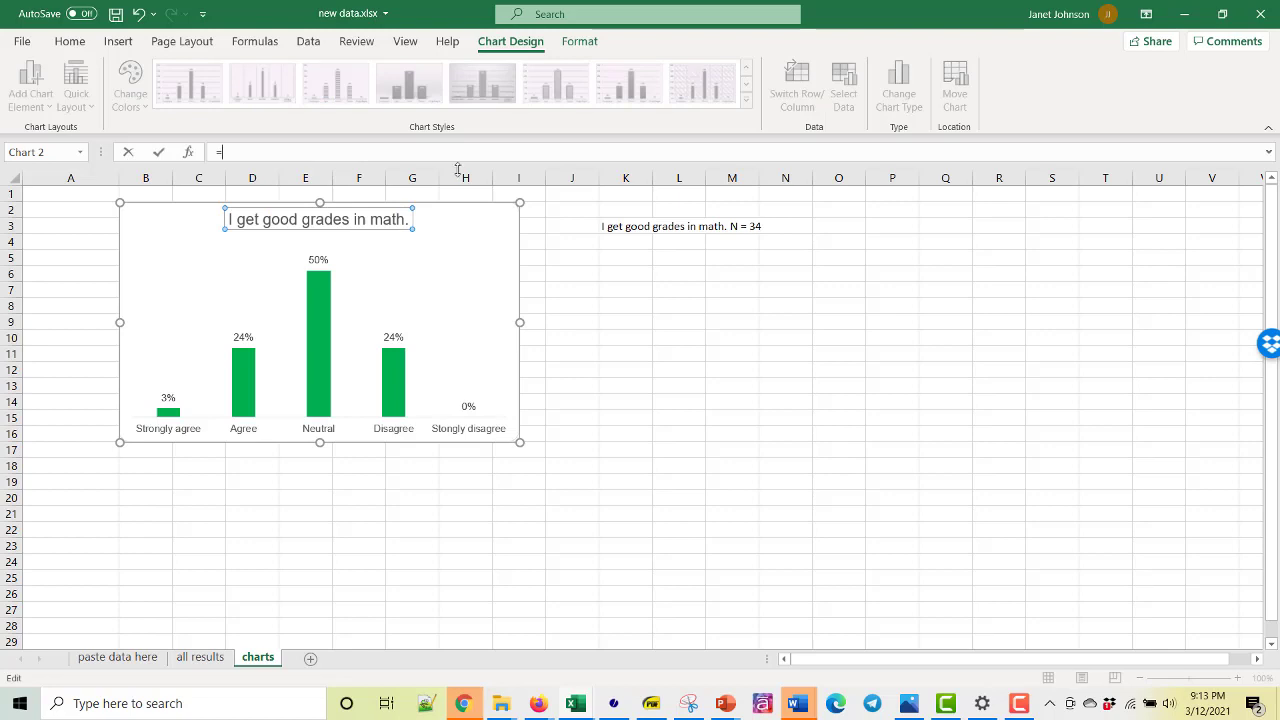
click(630, 226)
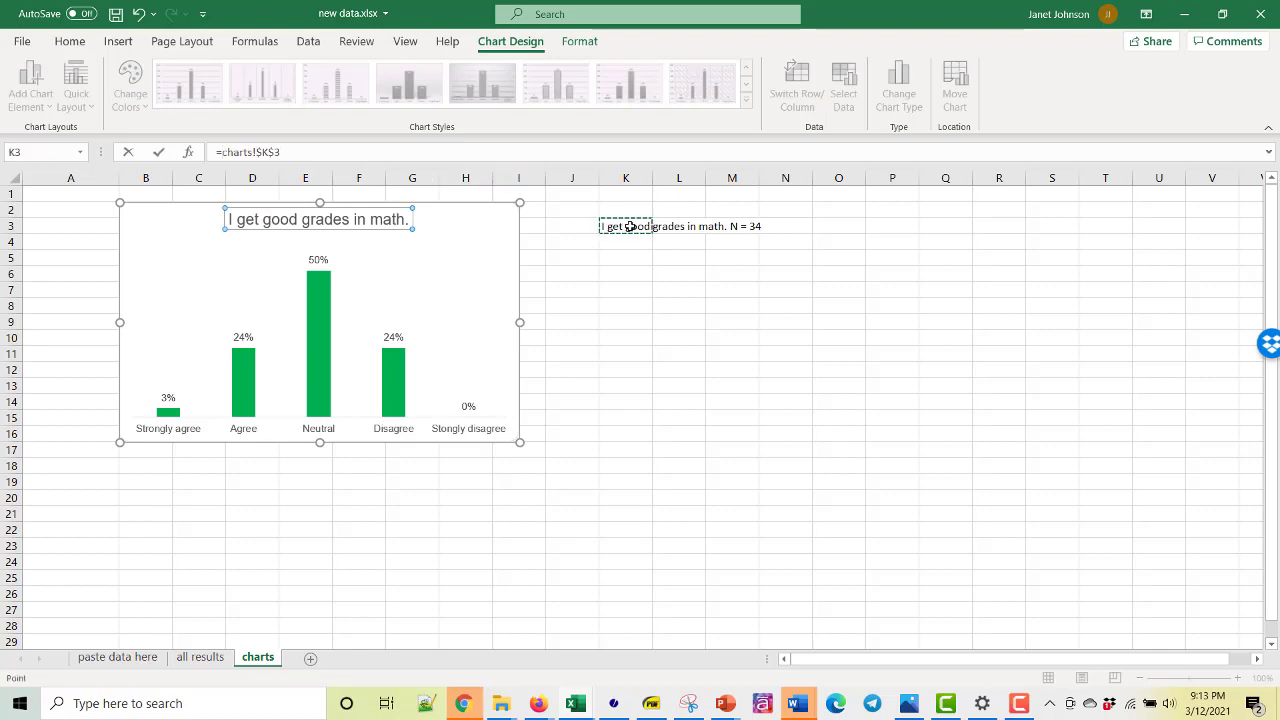
key(Return)
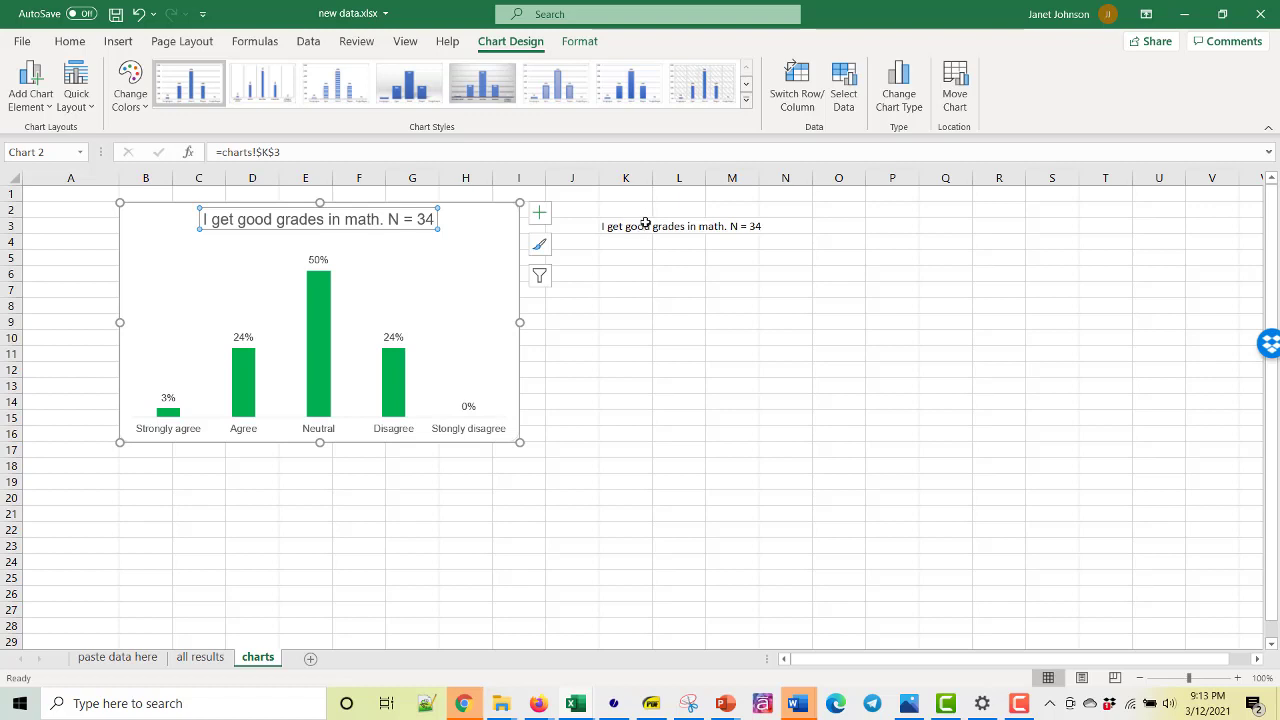
click(664, 302)
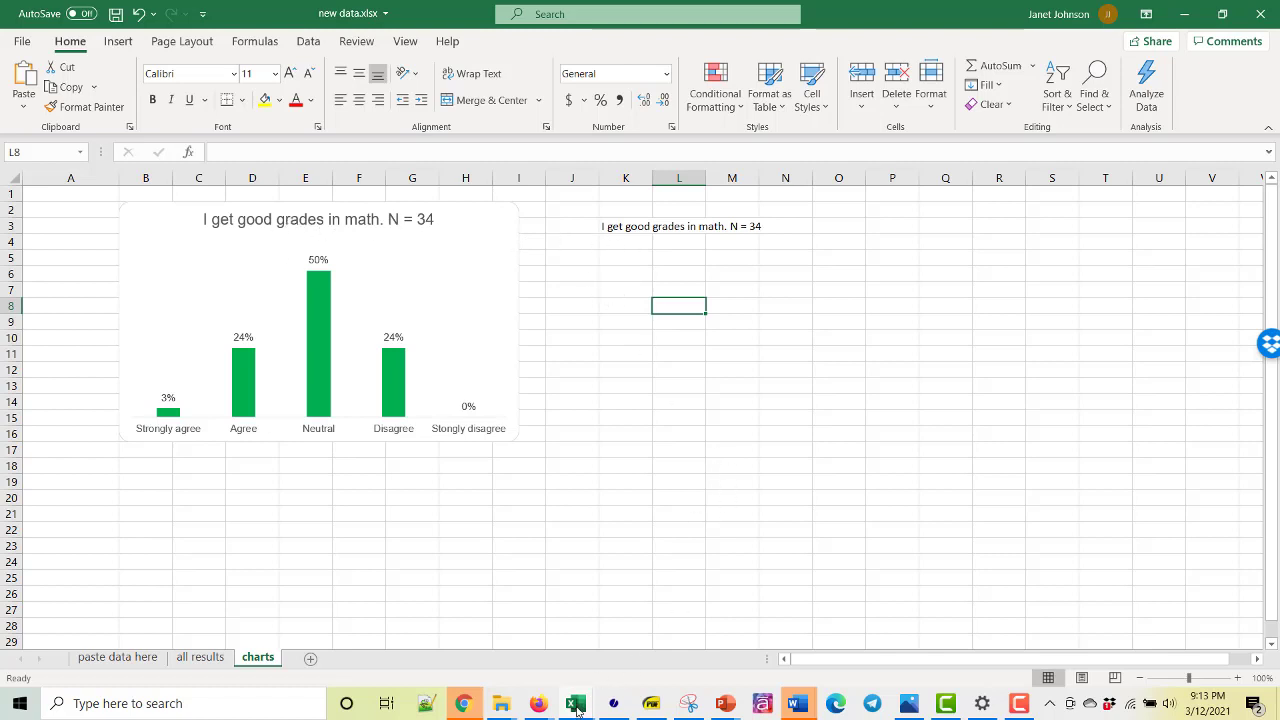
Copy the entire survey worksheet from the factoranalysis workbook.
mouse_move(576, 708)
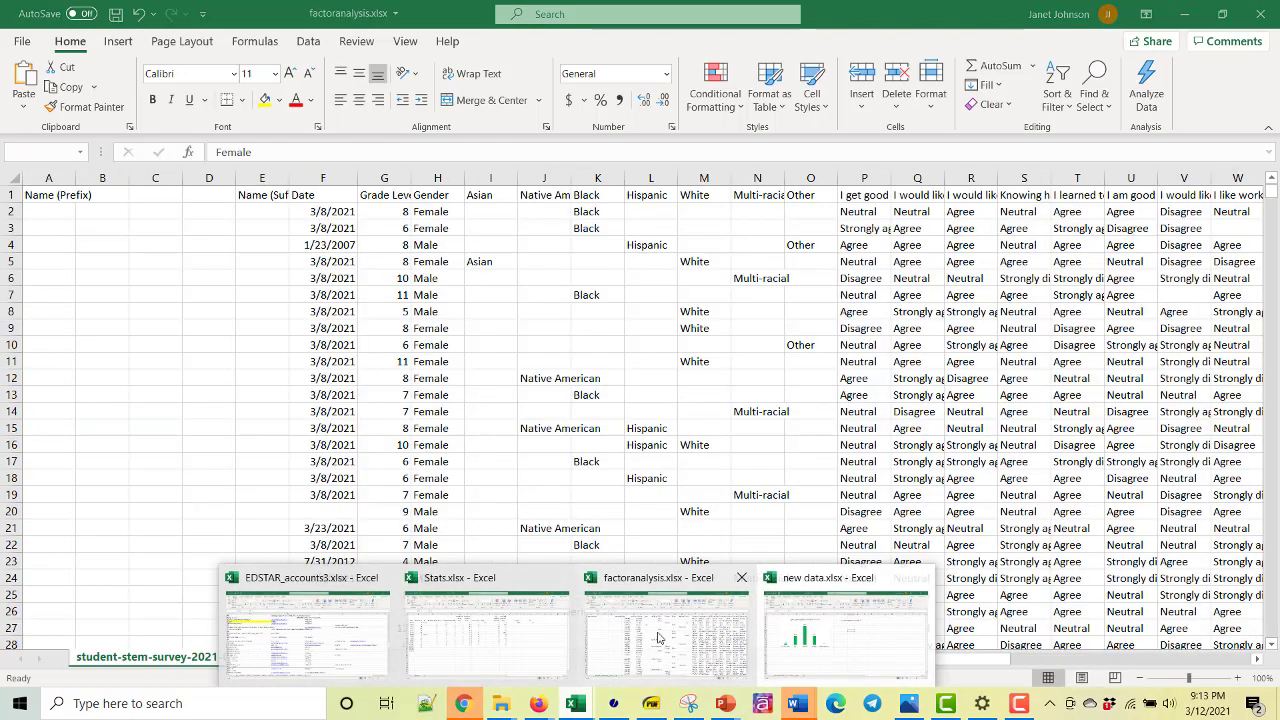
click(658, 638)
click(560, 340)
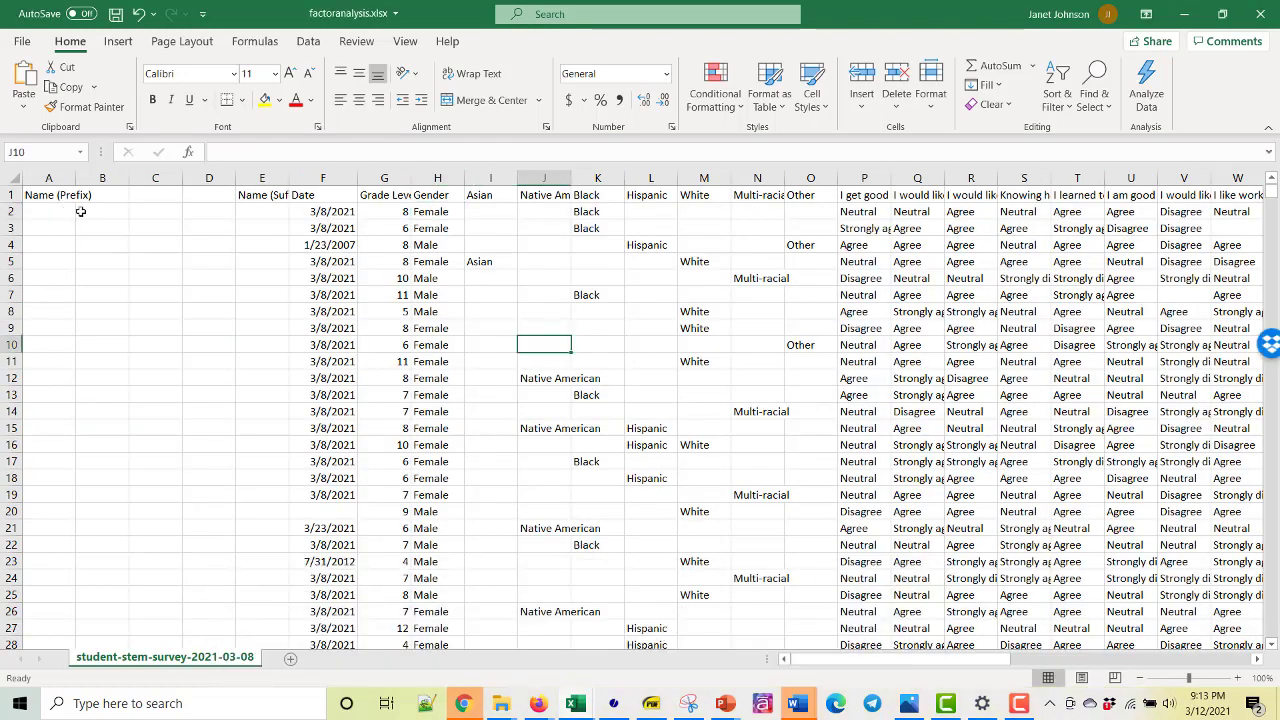
click(10, 179)
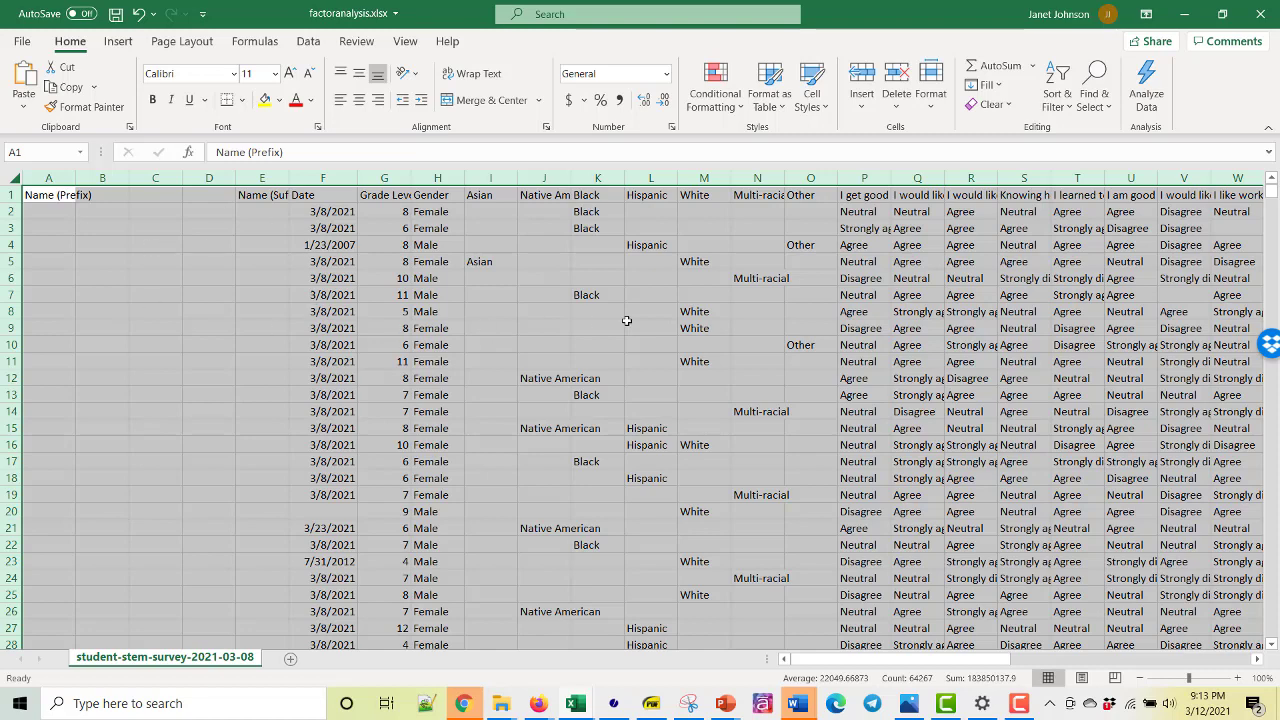
key(ctrl+c)
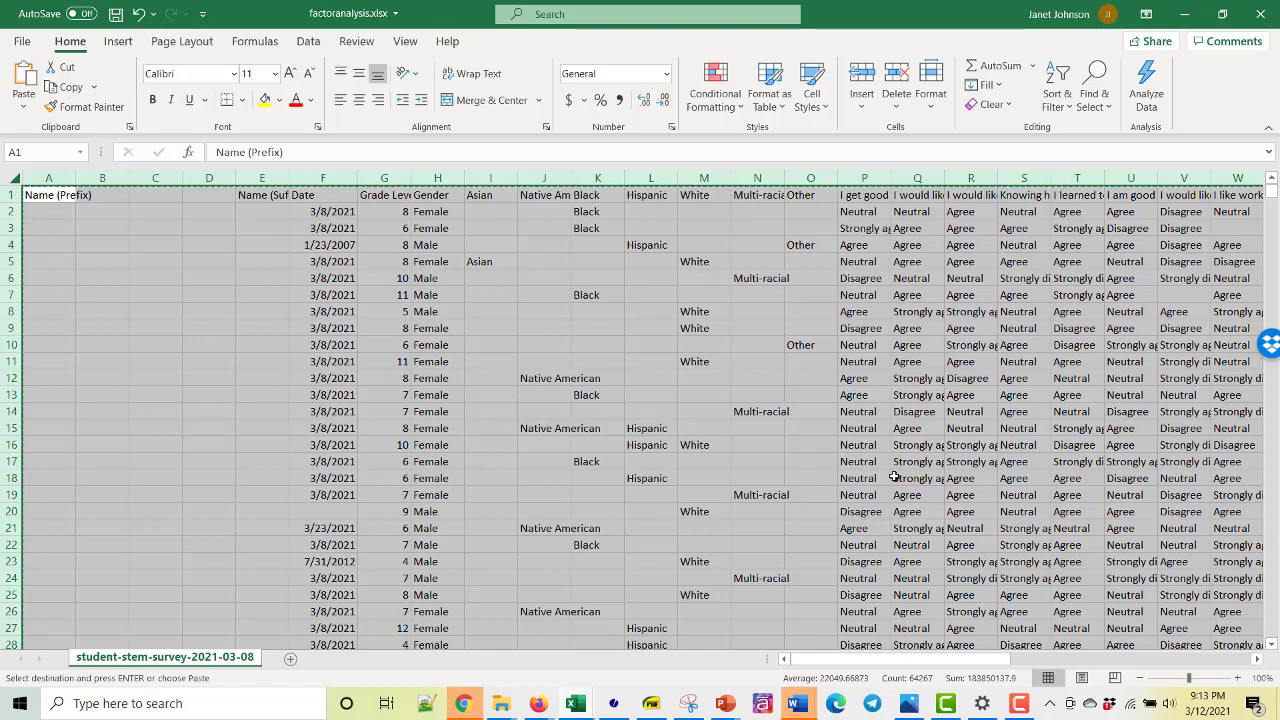
Paste the copied survey data over the existing data on the 'paste data here' sheet.
key(alt+Tab)
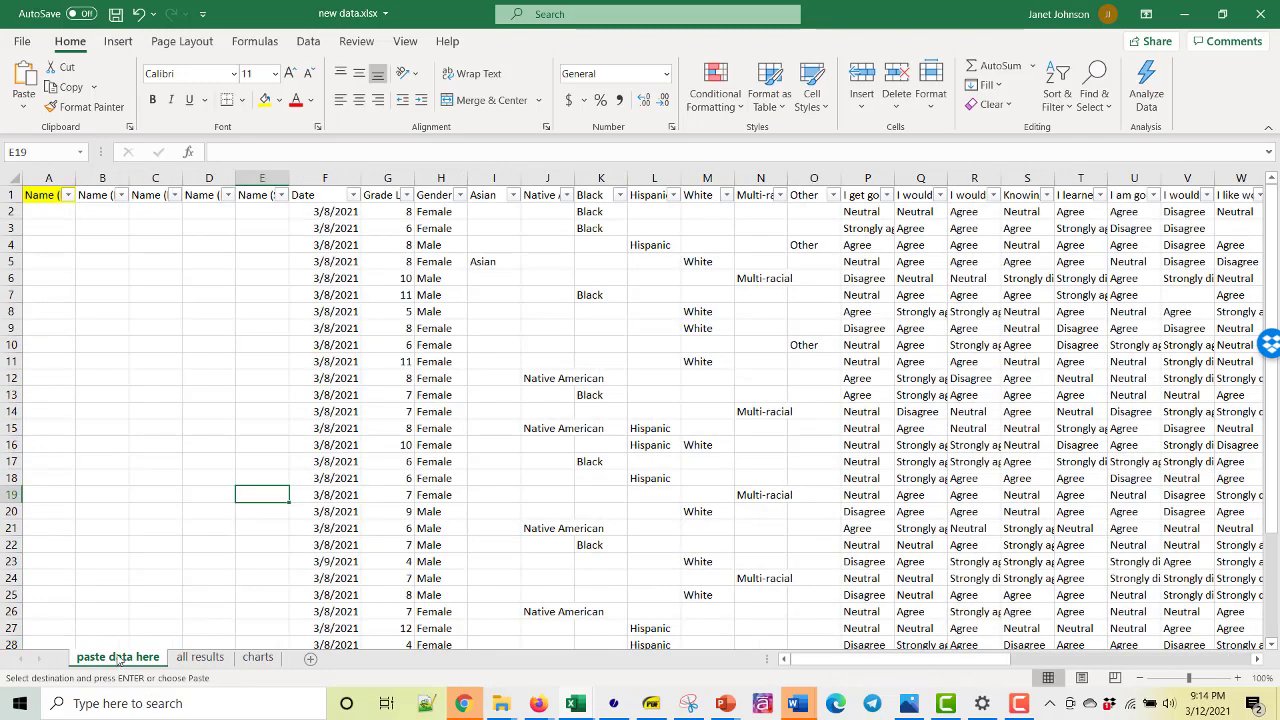
click(46, 194)
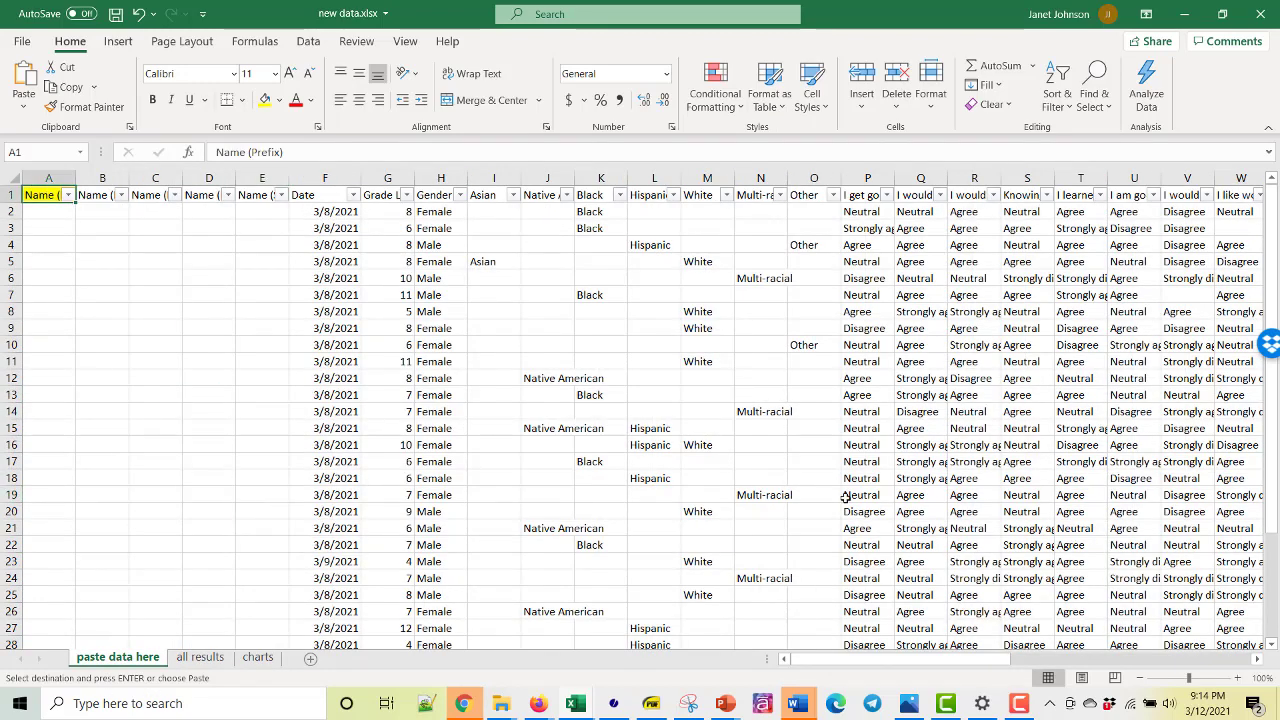
key(ctrl+a)
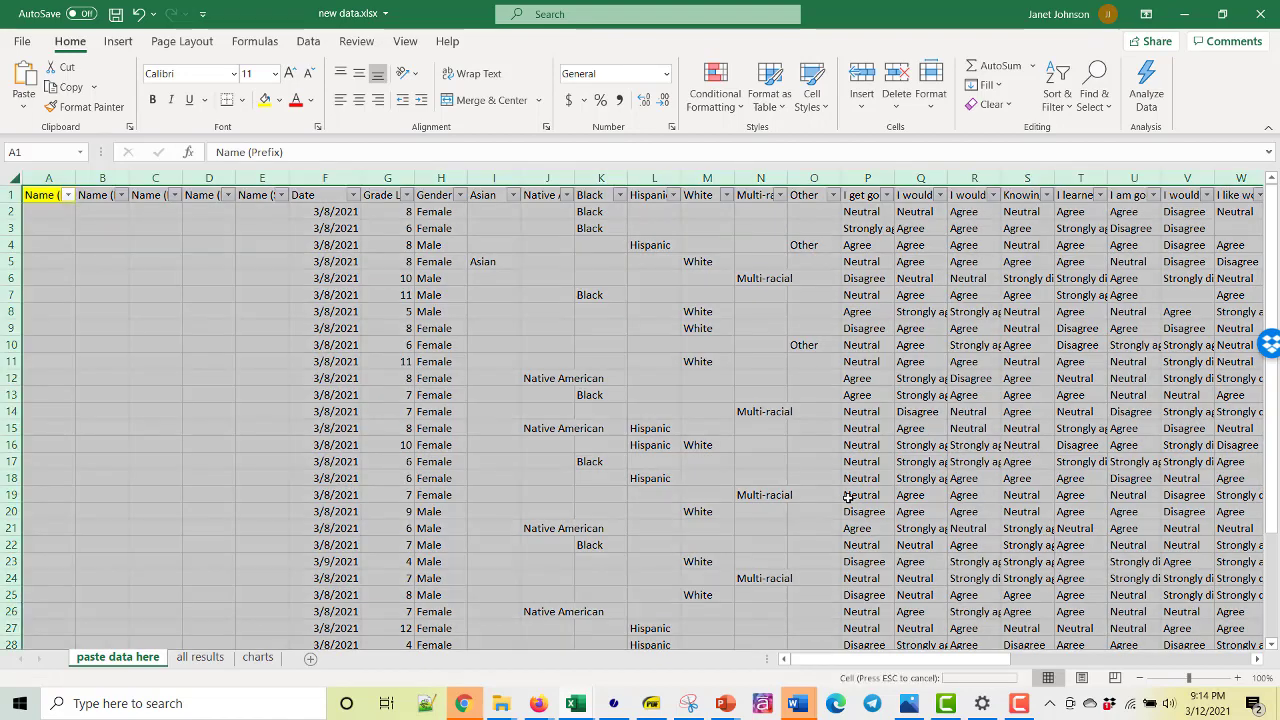
key(ctrl+v)
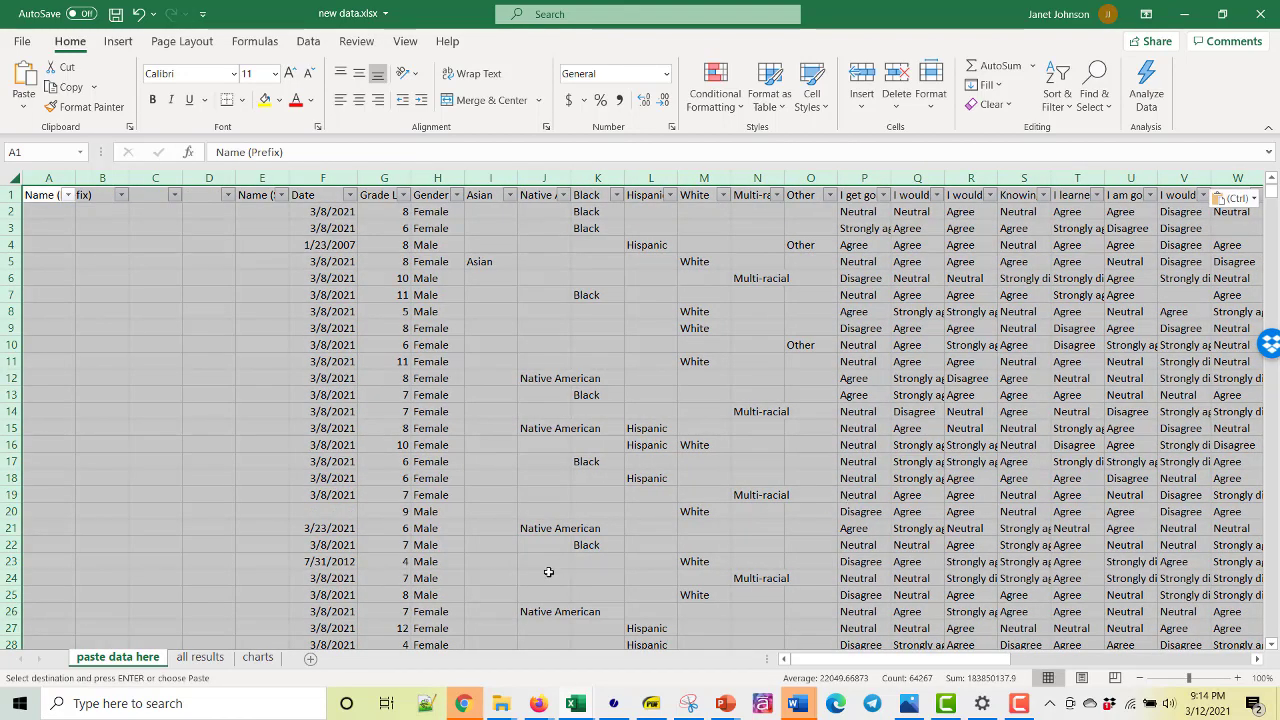
View the charts sheet, where the linked title now reads 'I get good grades in math. N = 1926'.
click(201, 657)
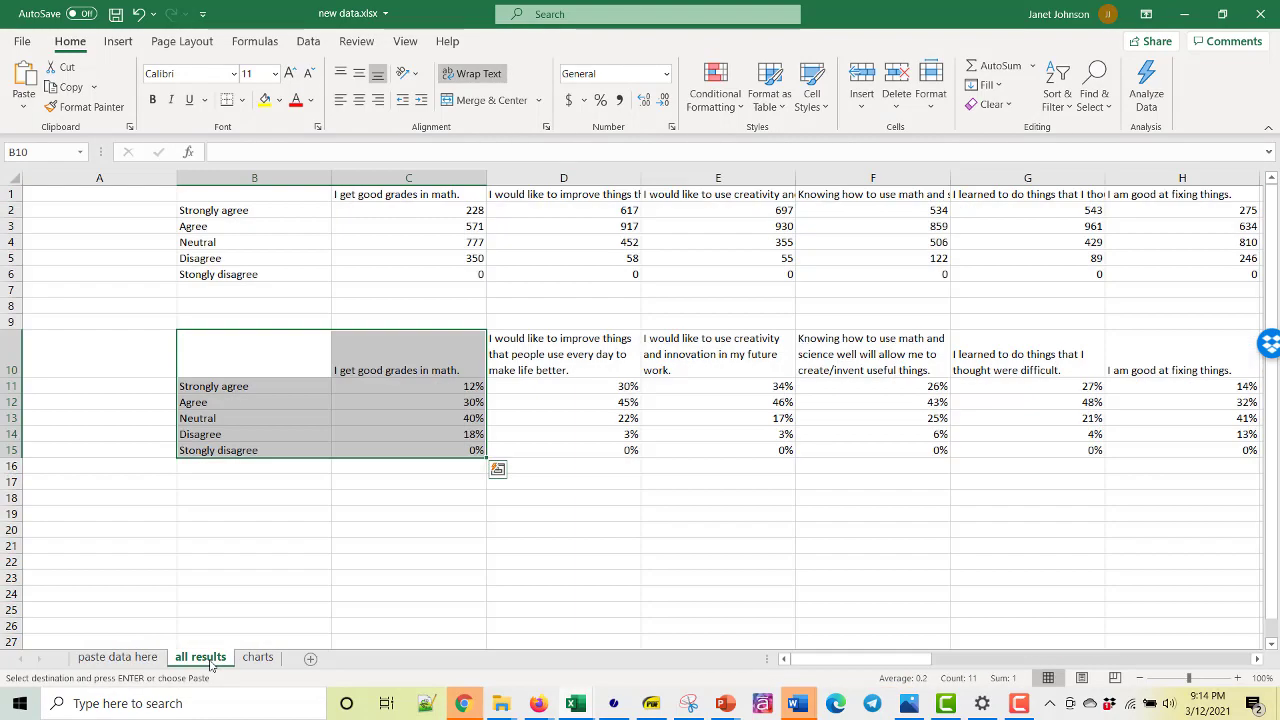
click(305, 562)
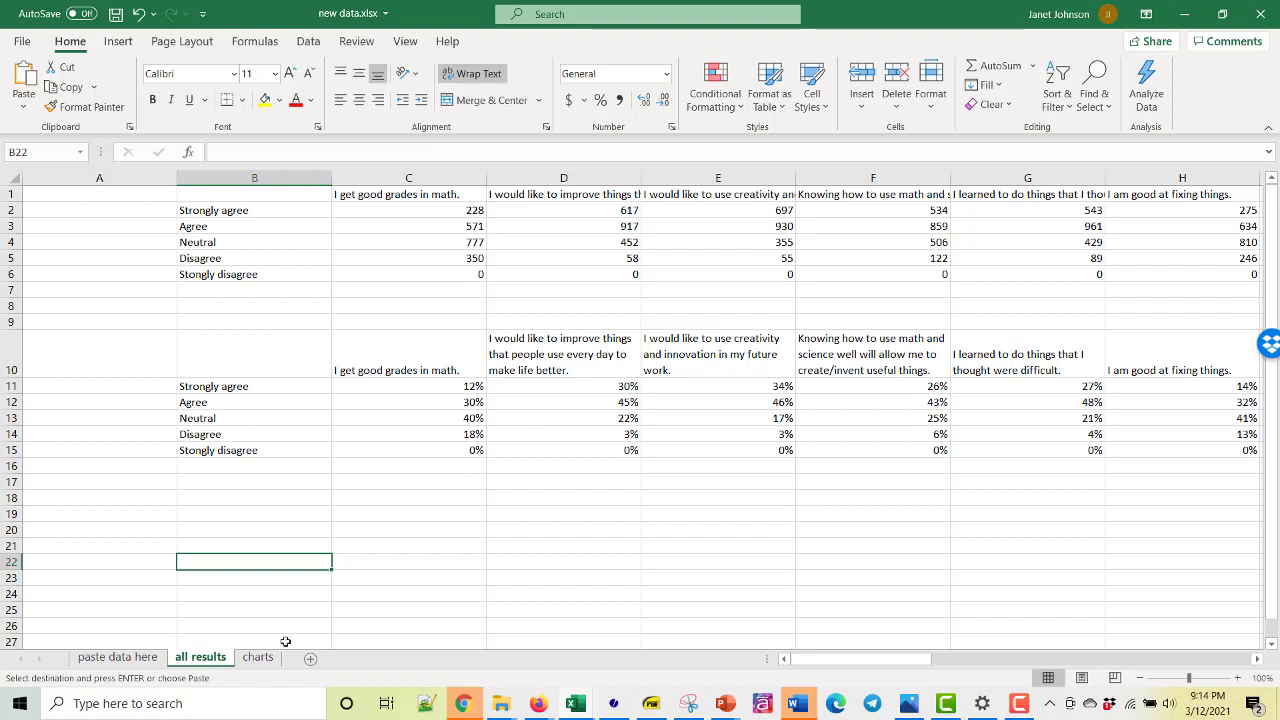
click(257, 657)
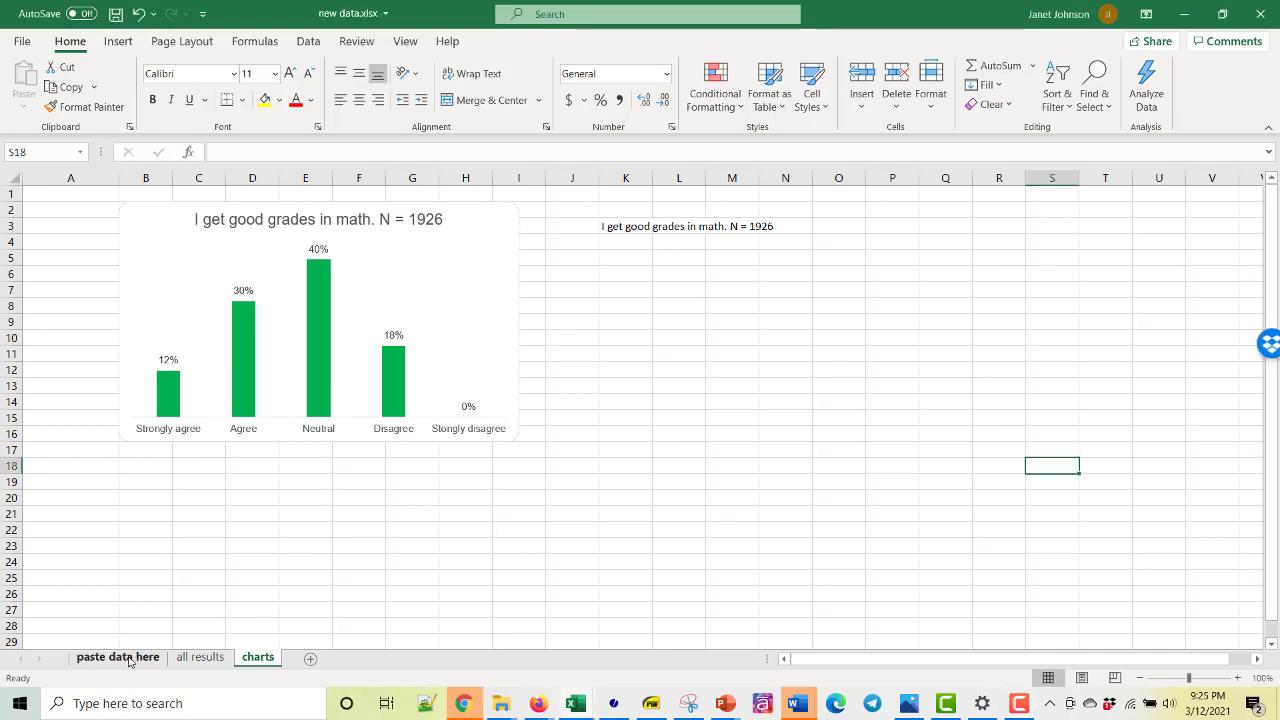
Return to 'paste data here', scroll back to column A and select F2 in the survey data.
click(118, 657)
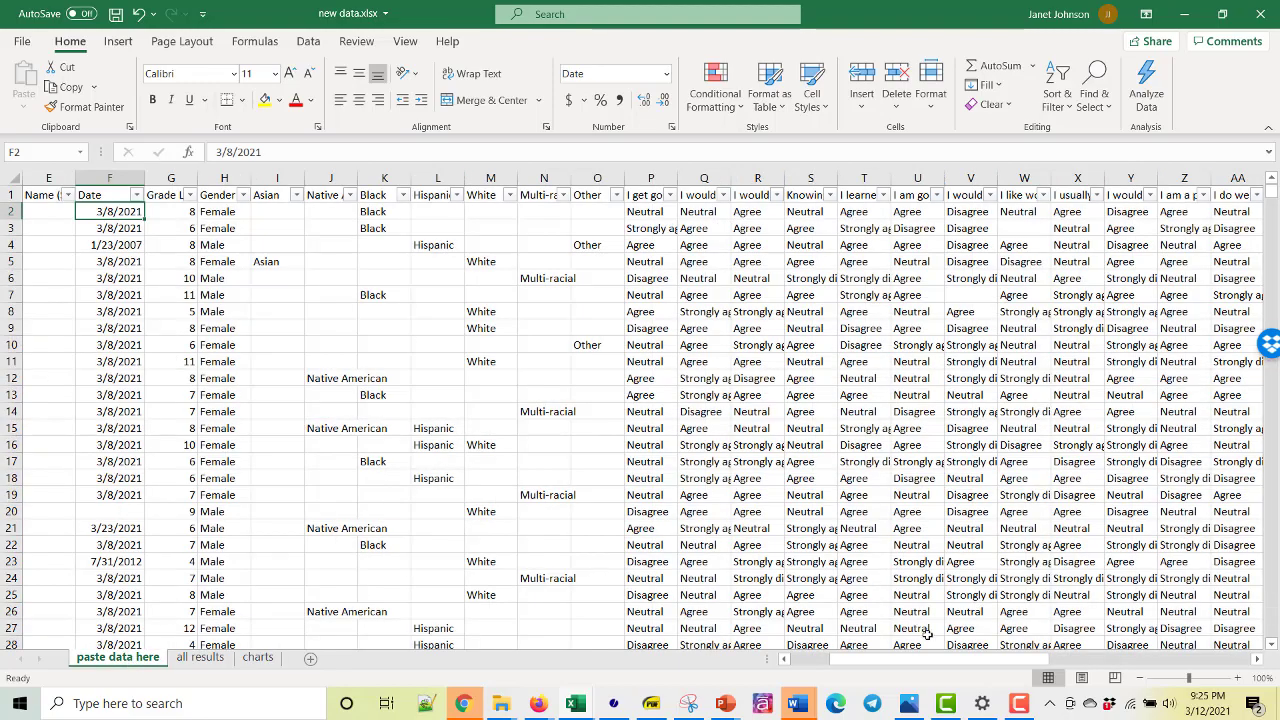
drag(870, 666, 786, 662)
click(48, 211)
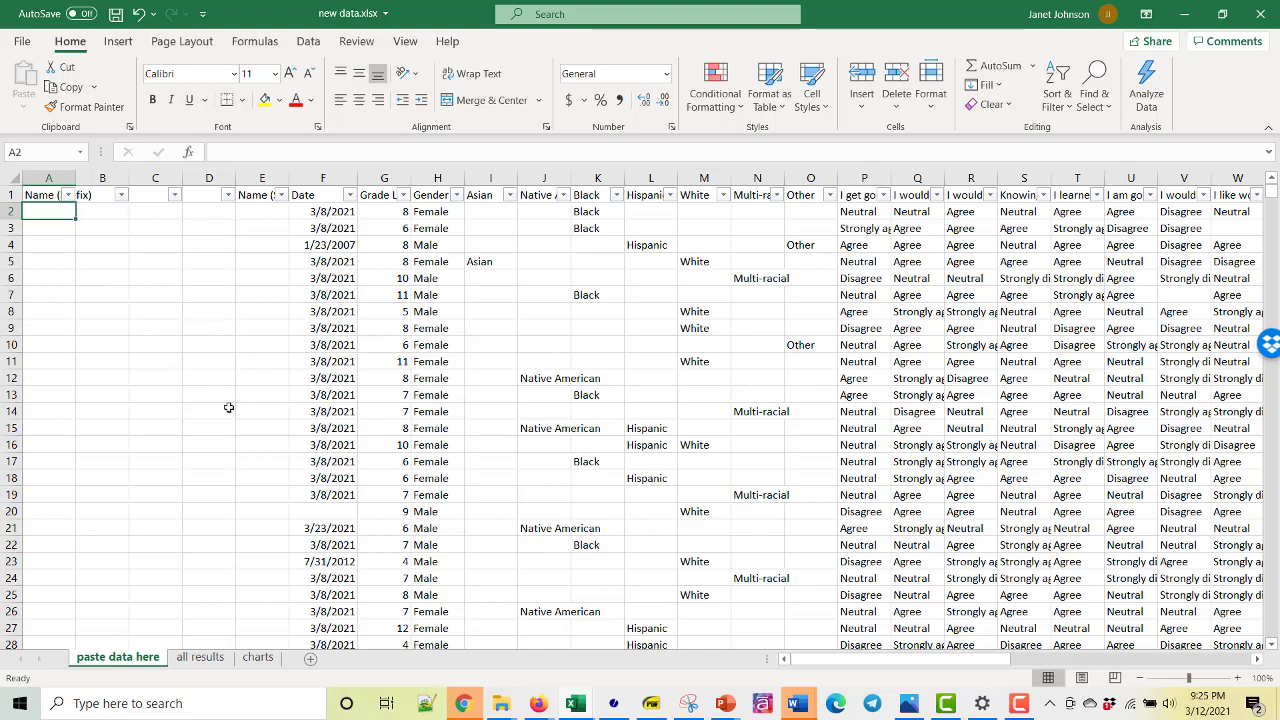
click(331, 212)
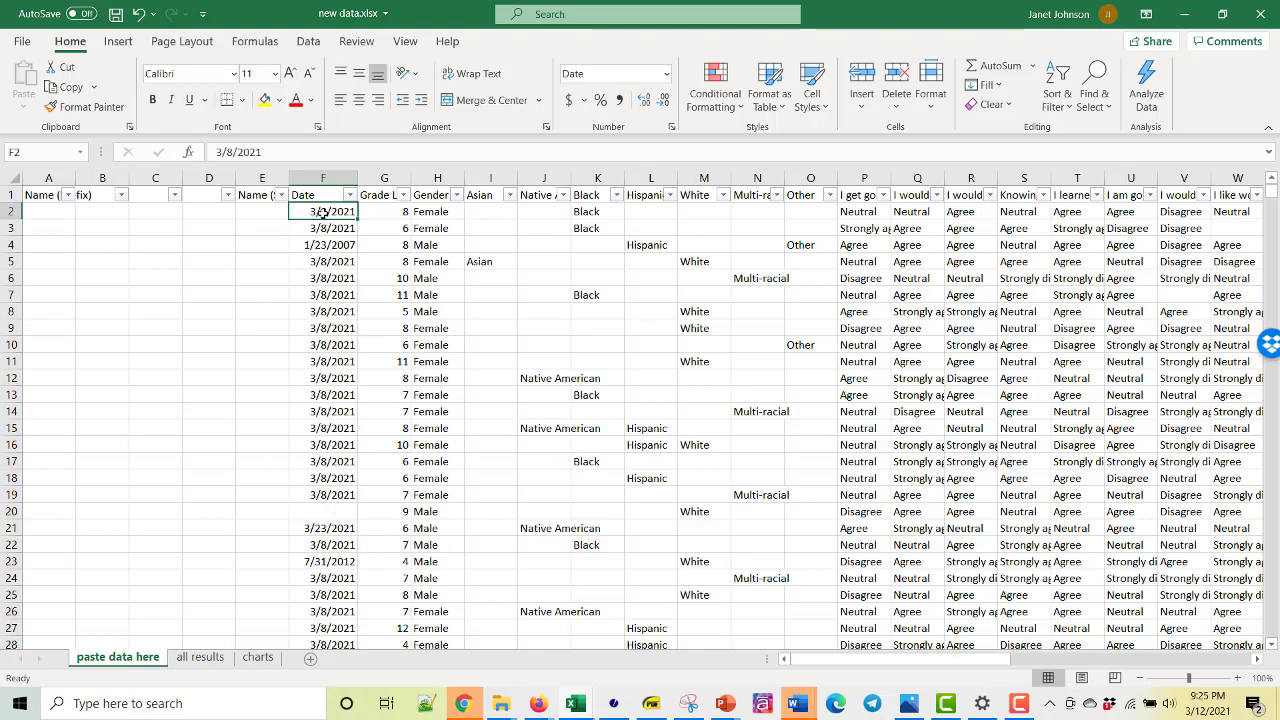
Insert a PivotTable from the detected survey data range on a new worksheet.
click(119, 42)
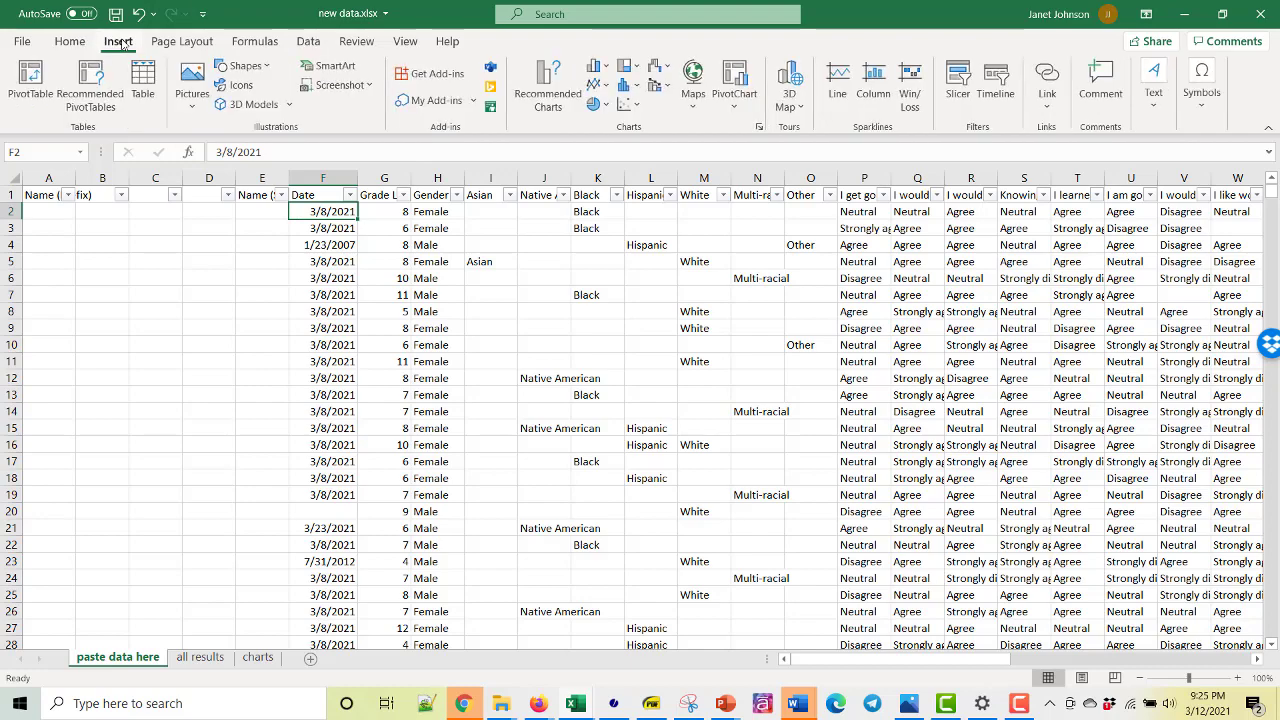
click(31, 82)
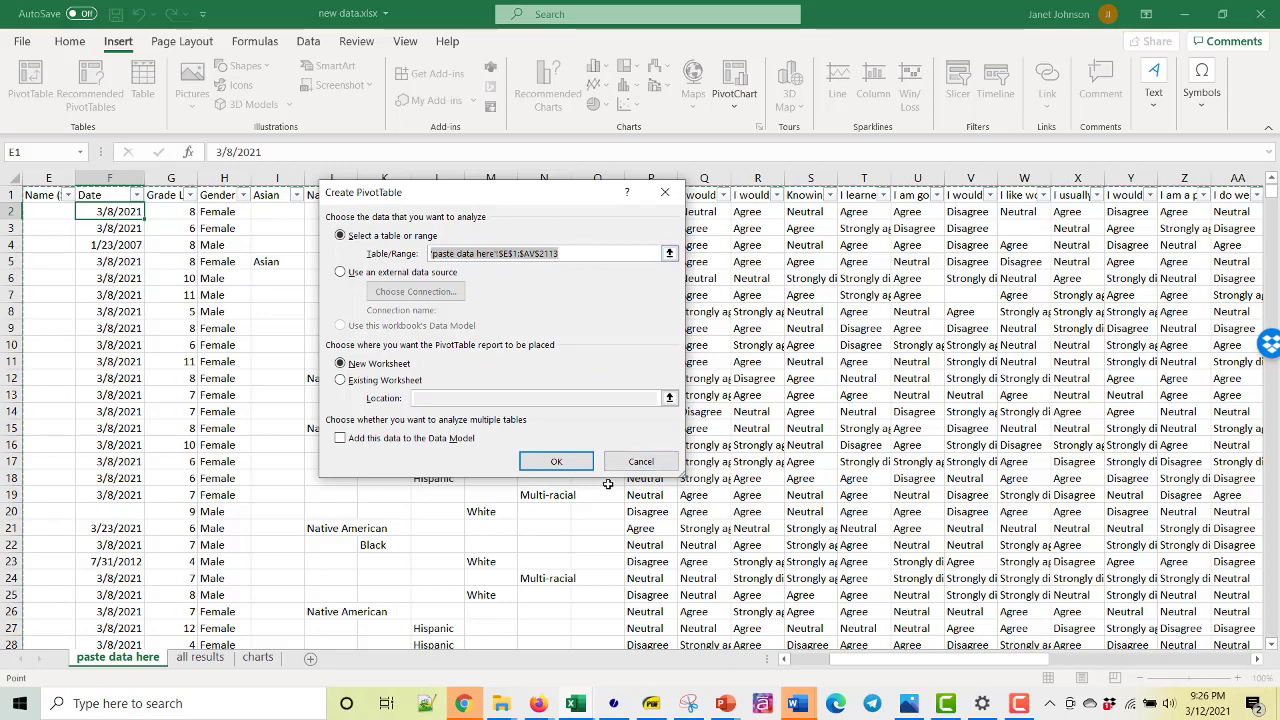
click(556, 462)
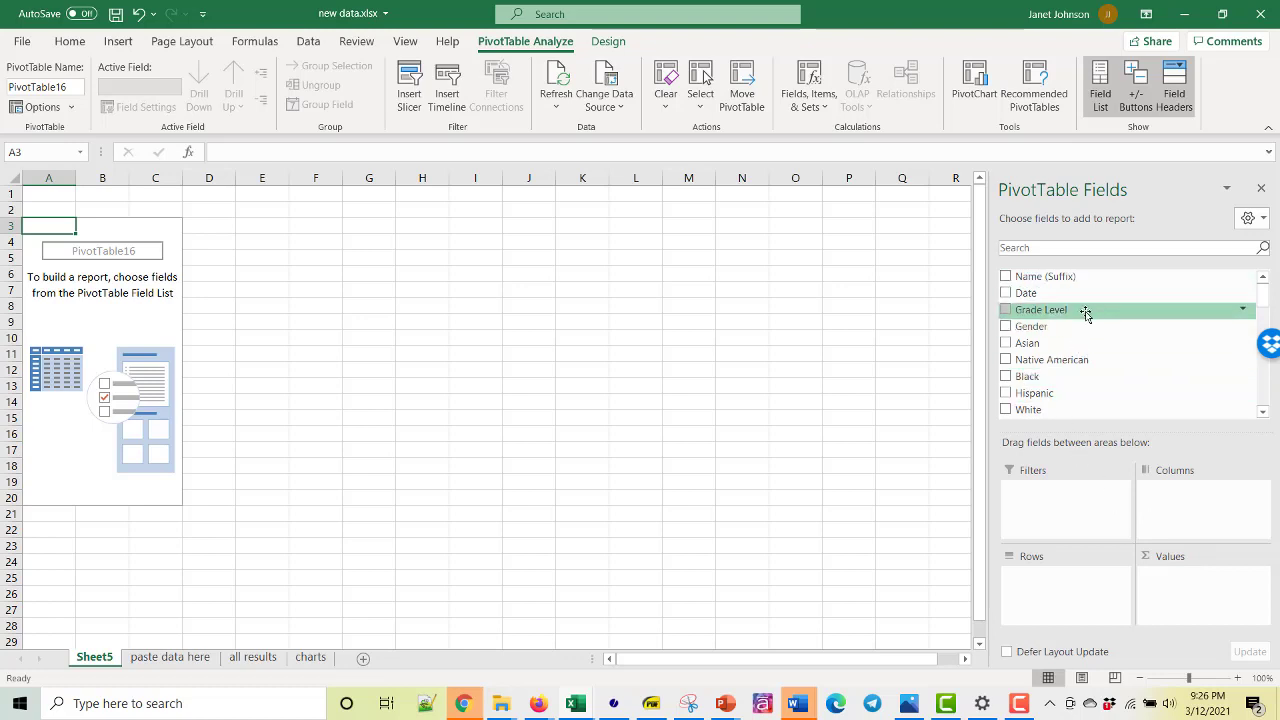
Add Grade Level, Gender and 'I get good grades in math.' as pivot report filters.
drag(1093, 318, 1118, 519)
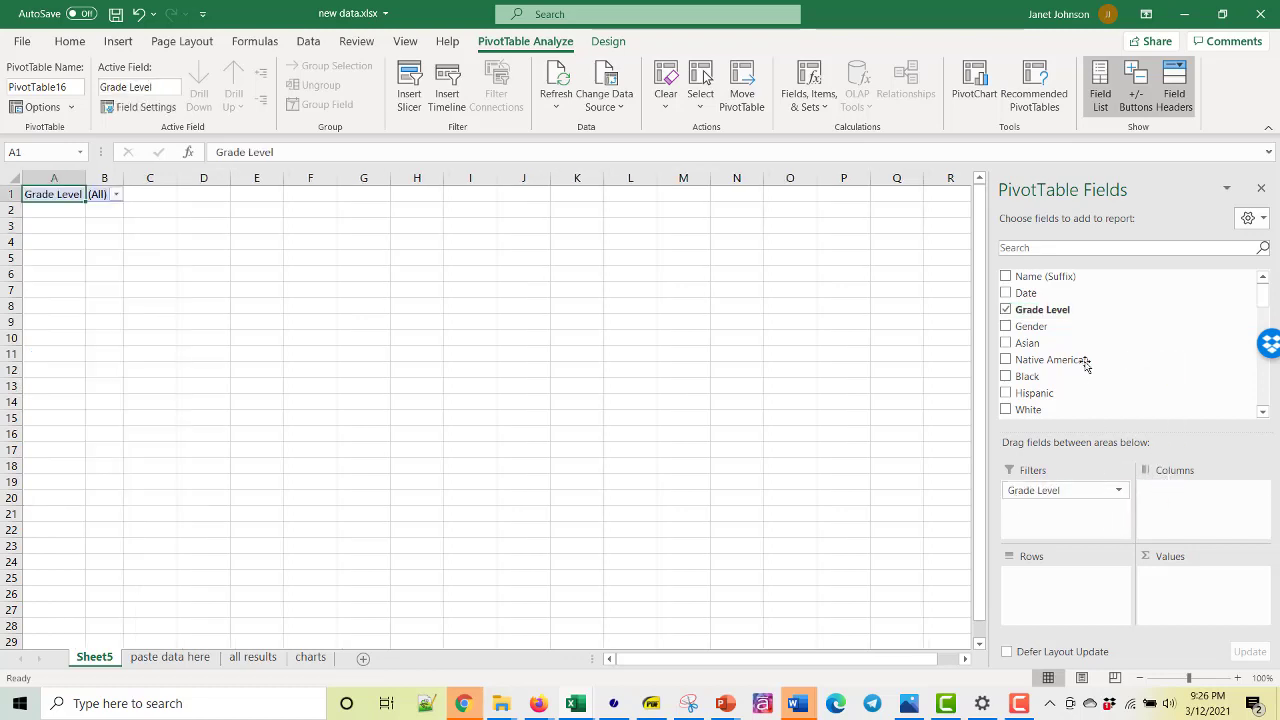
drag(1080, 331, 1070, 518)
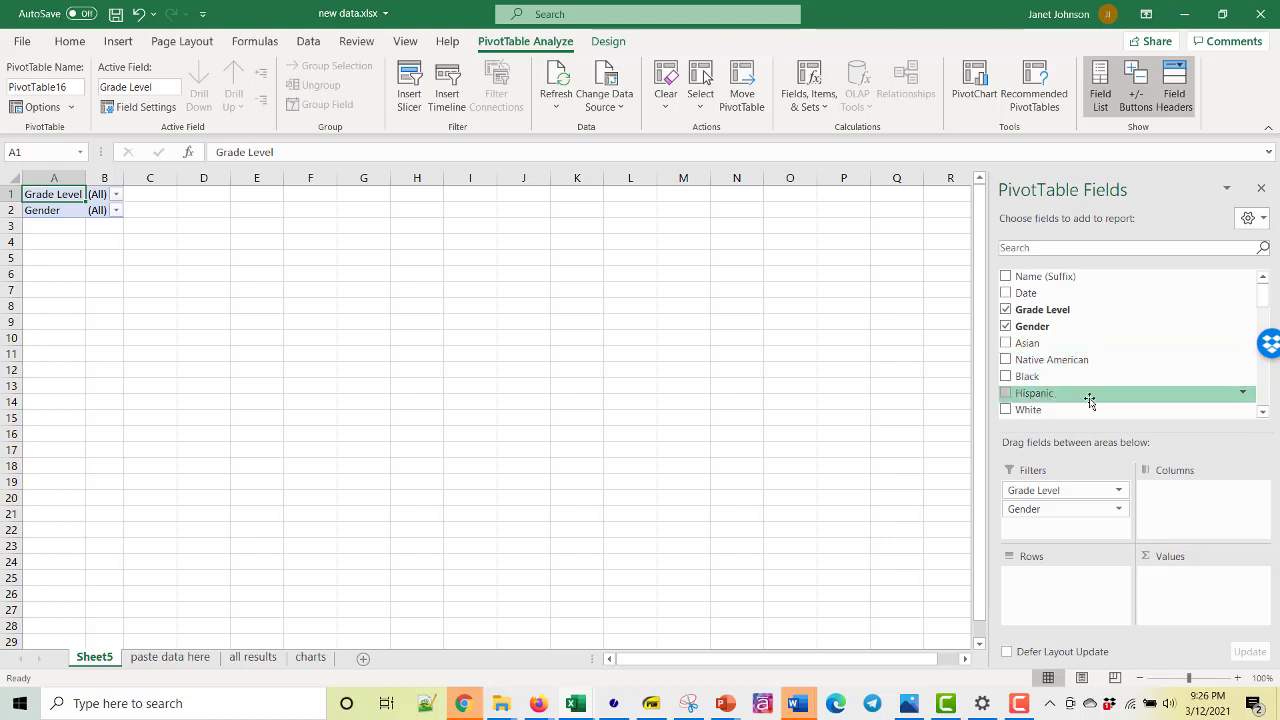
scroll(1097, 385, down, 1)
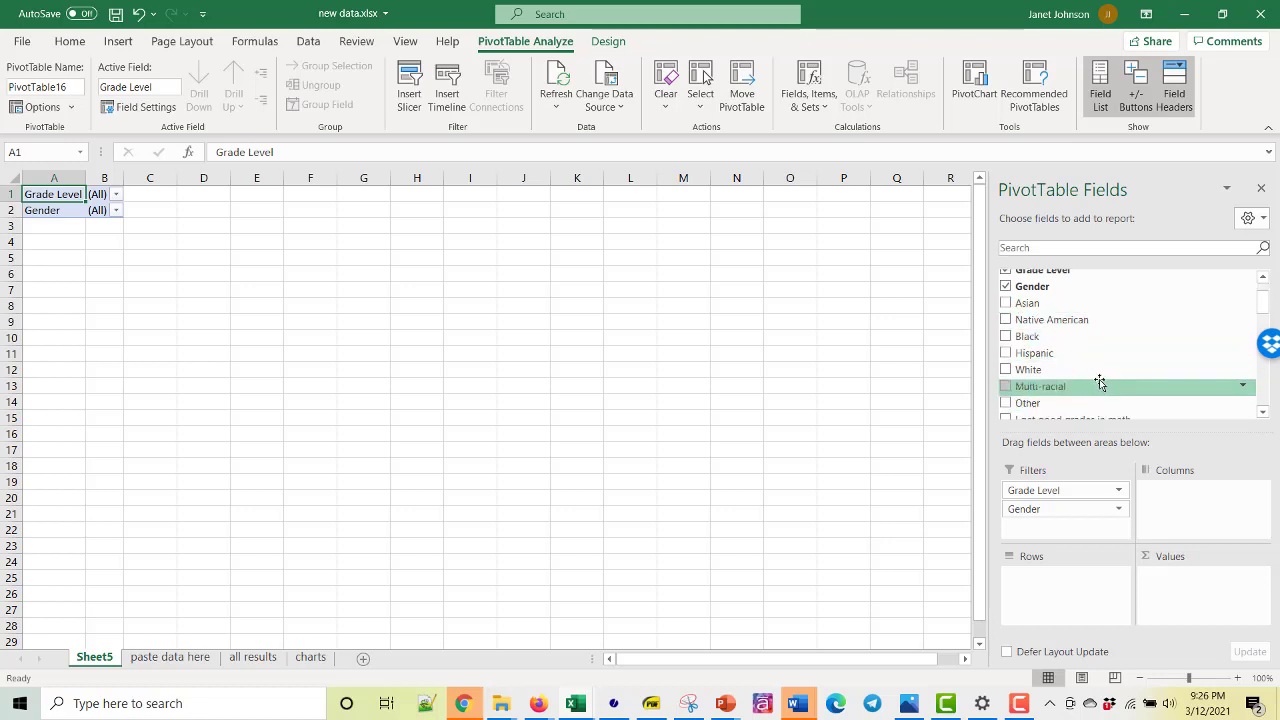
scroll(1099, 383, down, 2)
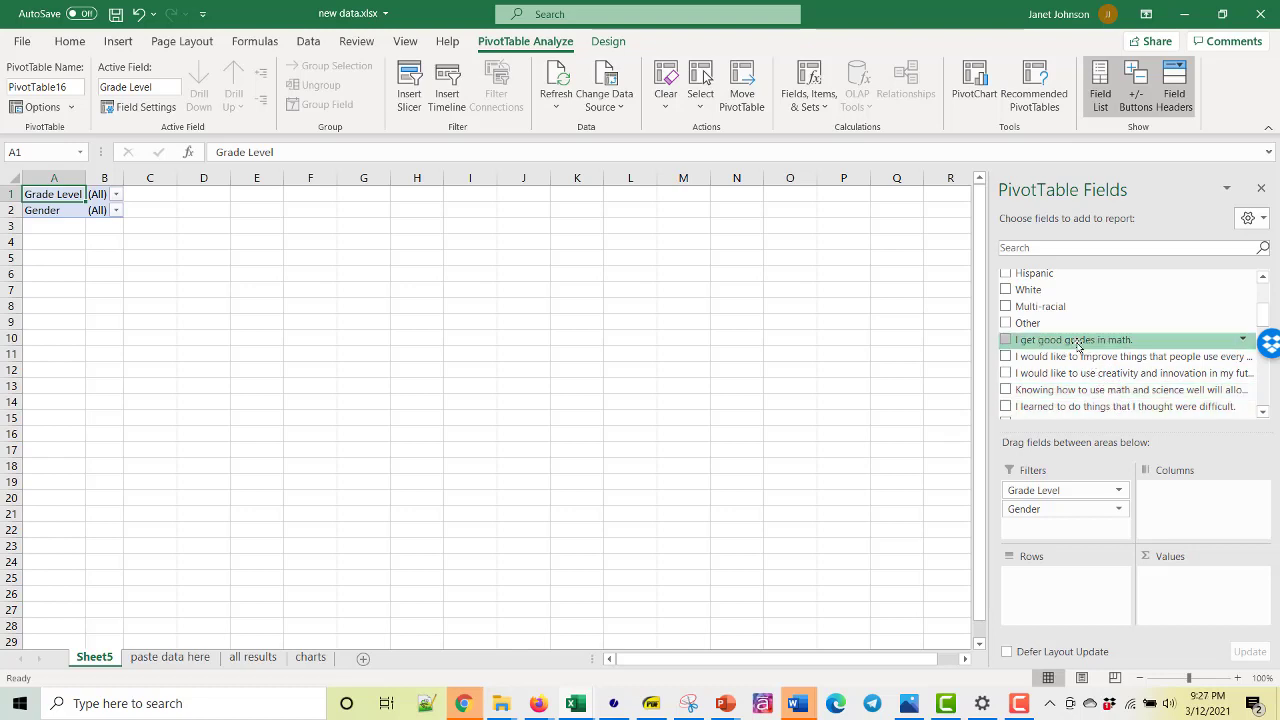
drag(1095, 345, 1090, 545)
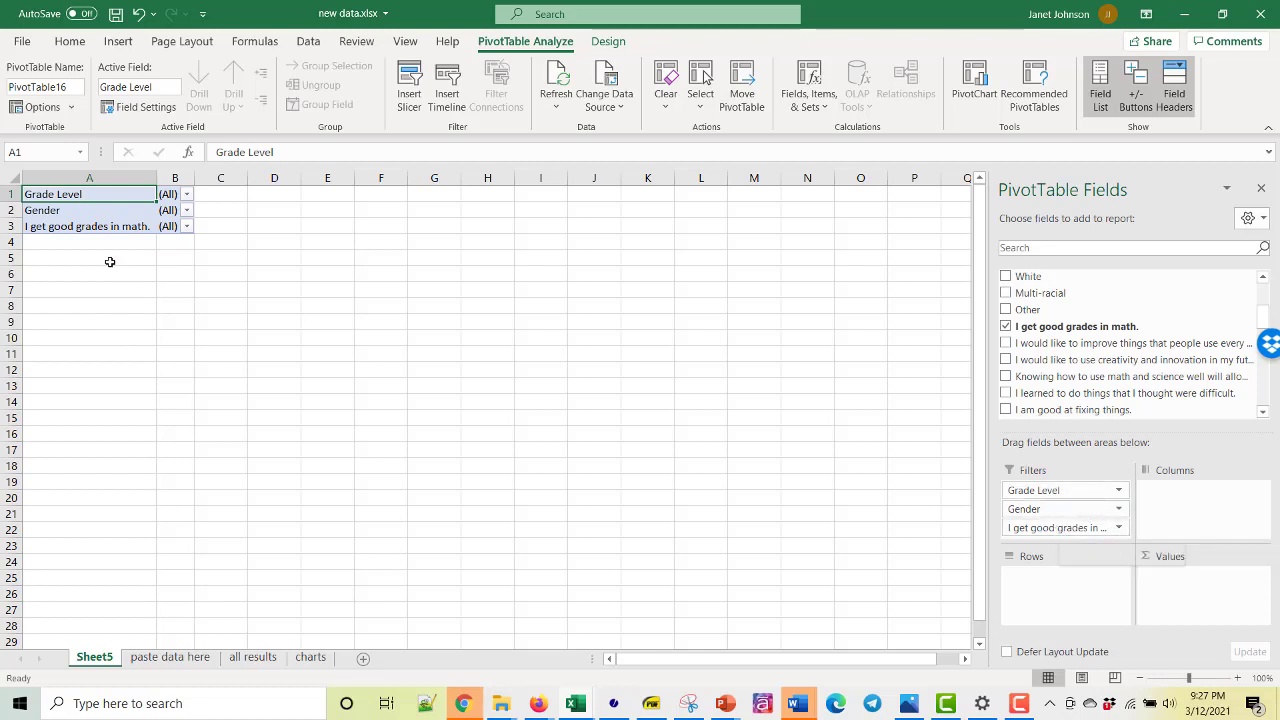
Put the career-as-a-scientist question in Rows and Values, counting responses per answer (total 2054).
click(186, 195)
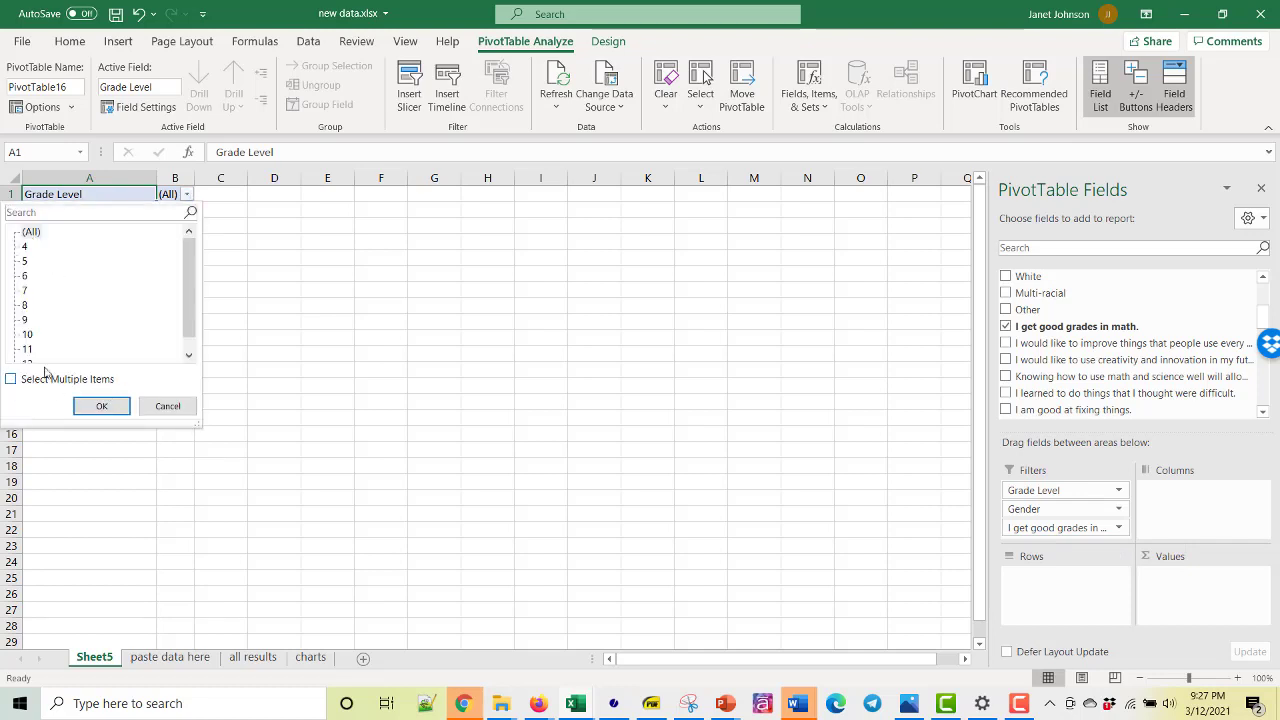
click(363, 400)
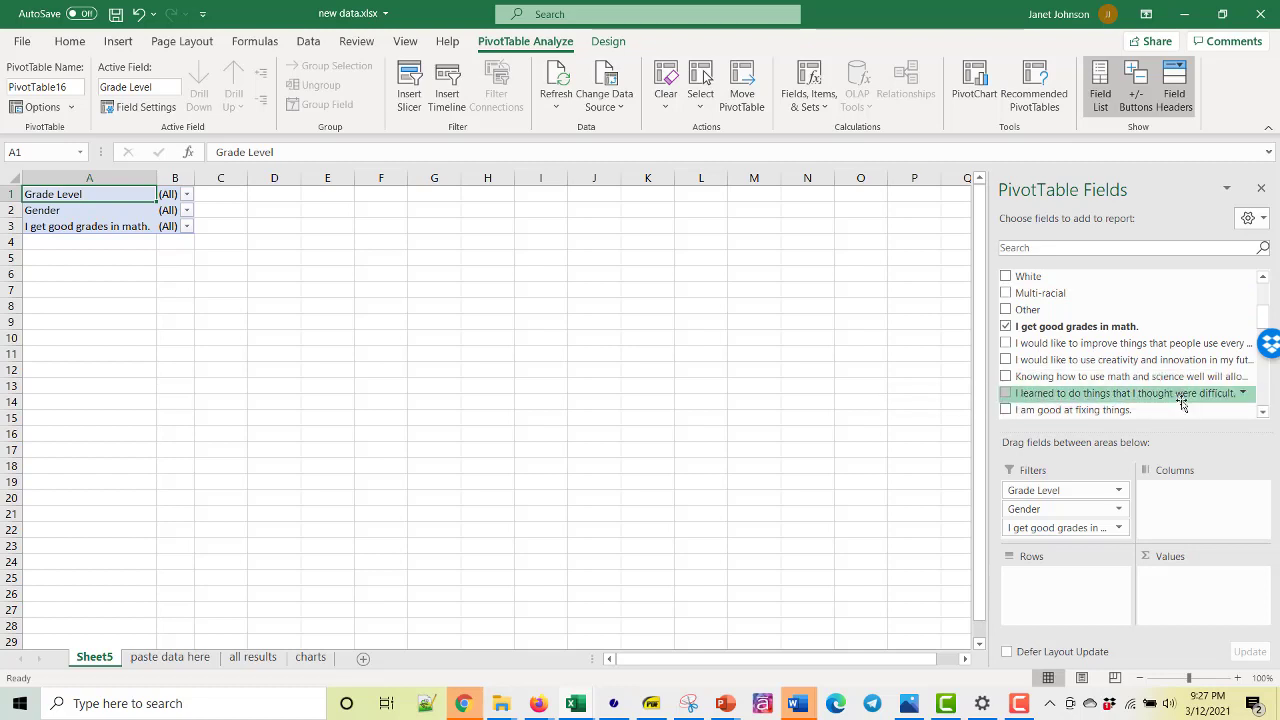
scroll(1188, 405, down, 1)
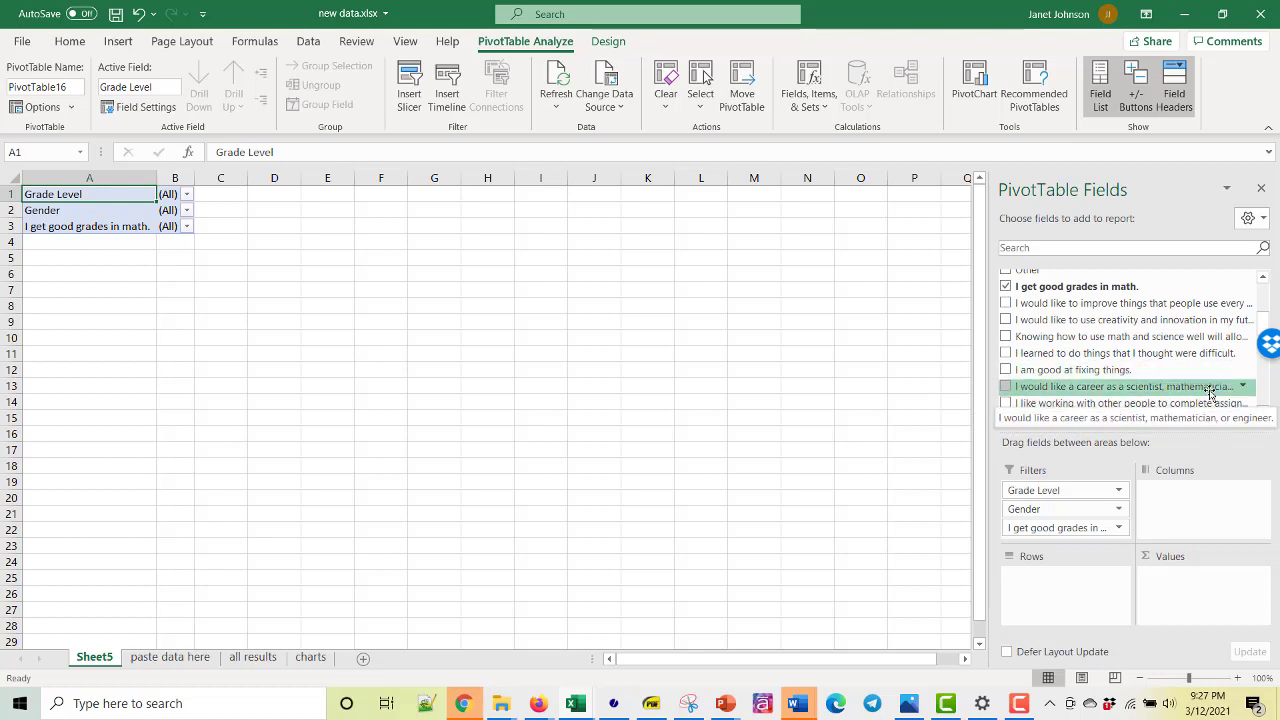
drag(1210, 392, 1104, 612)
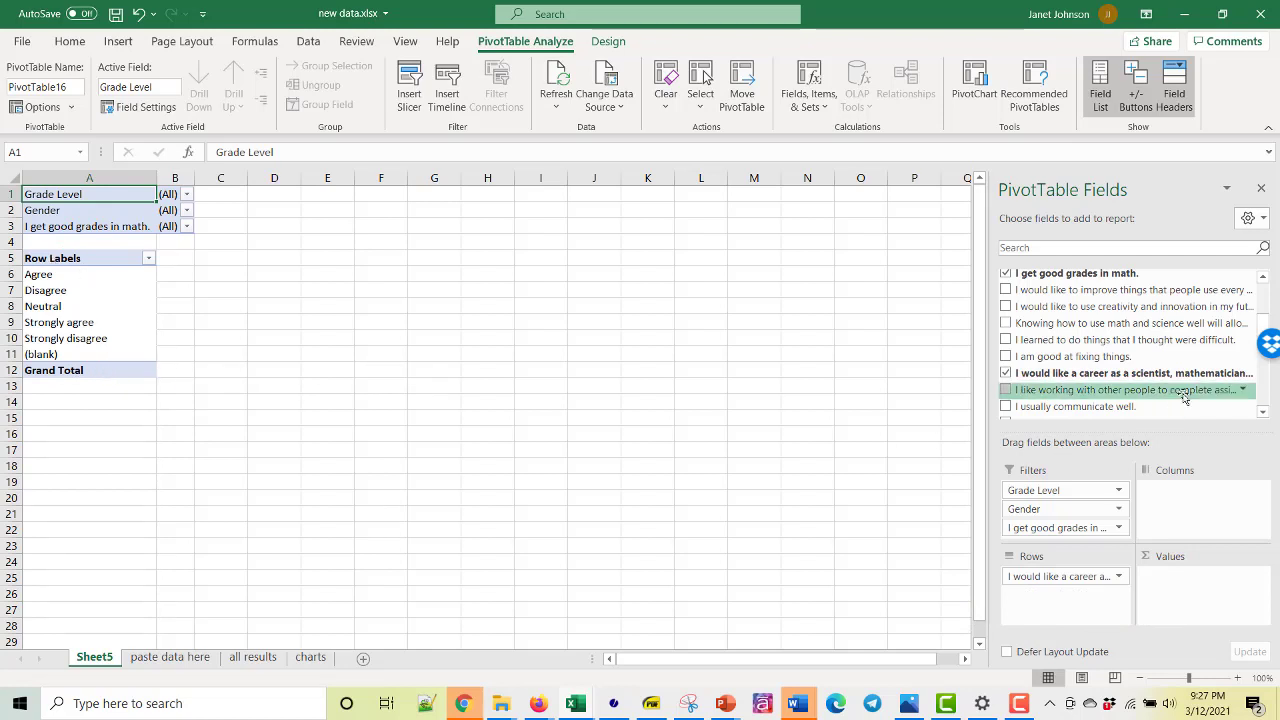
drag(1130, 373, 1244, 609)
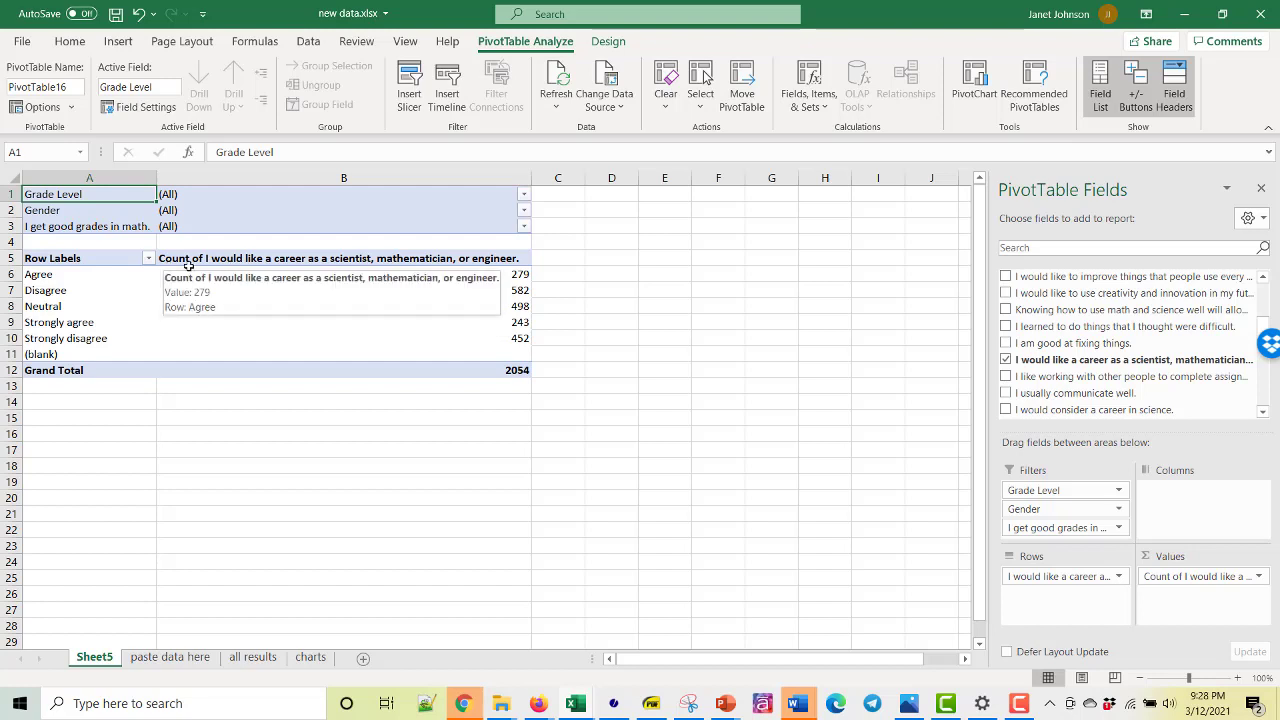
click(26, 370)
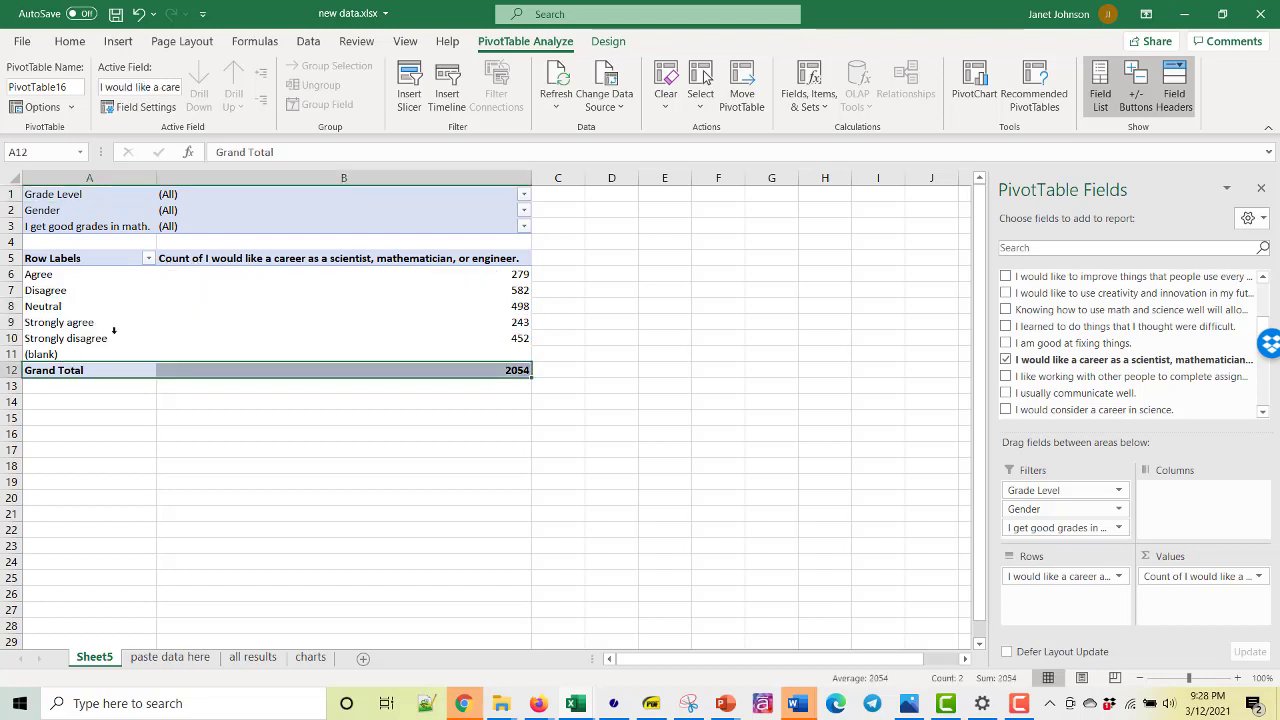
Select the pivot's response labels and counts and pick the likert-chart2 chart template.
mouse_move(193, 270)
click(718, 435)
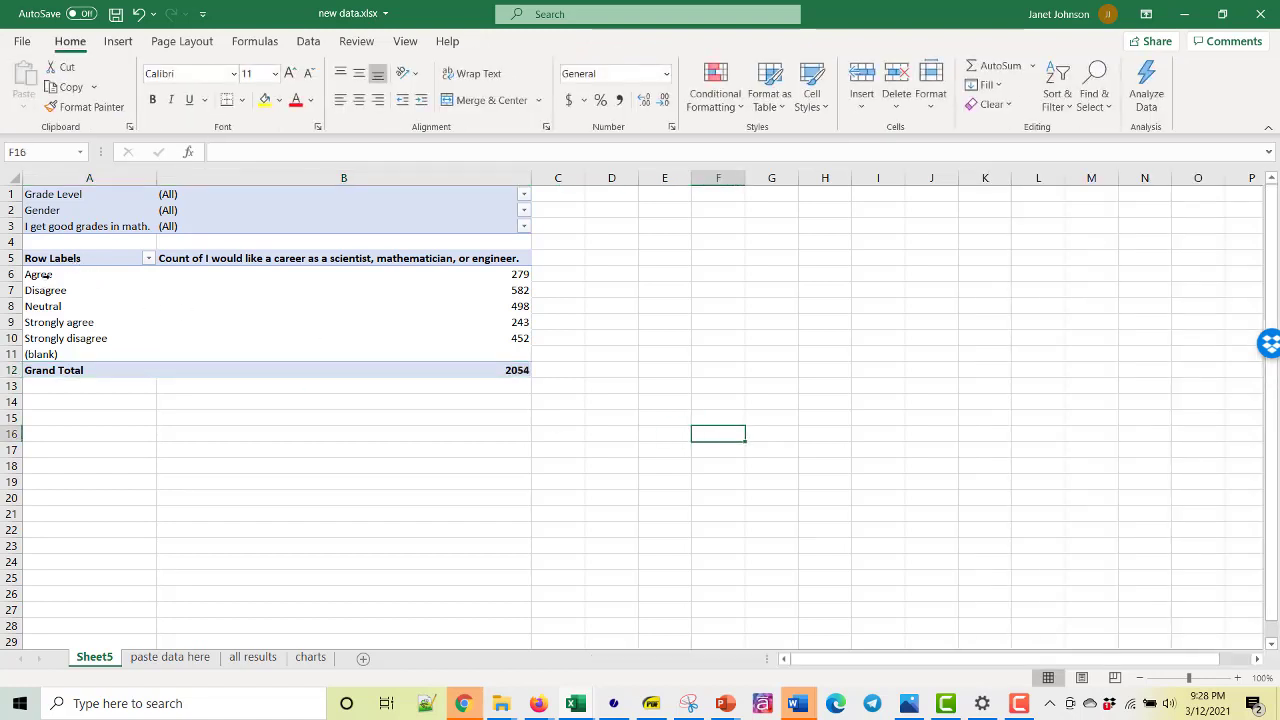
drag(96, 258, 394, 334)
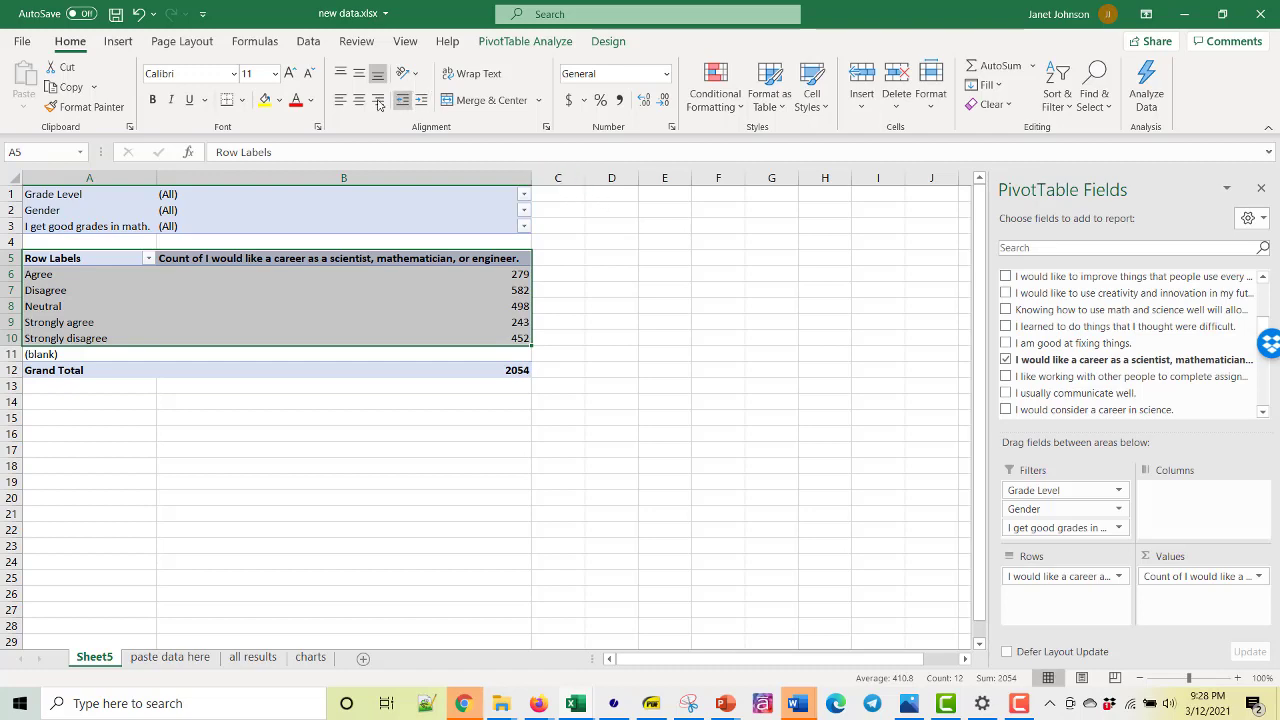
click(118, 41)
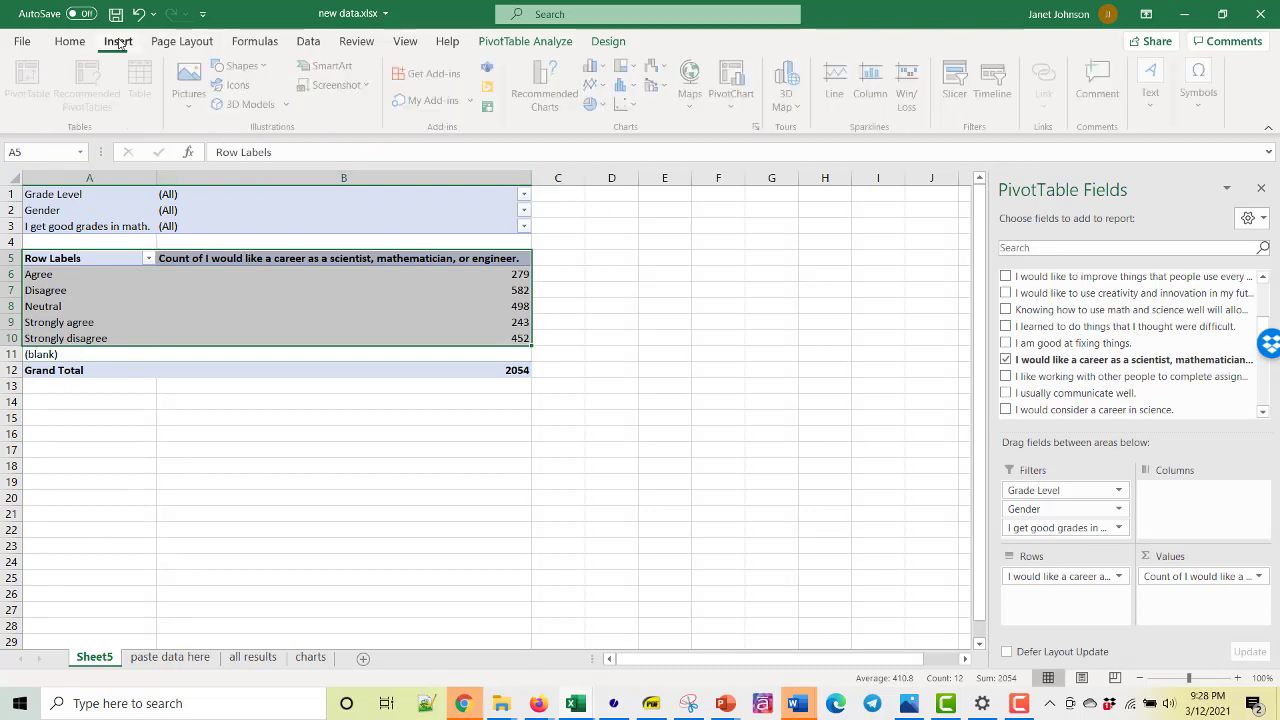
click(550, 100)
click(438, 175)
mouse_move(706, 253)
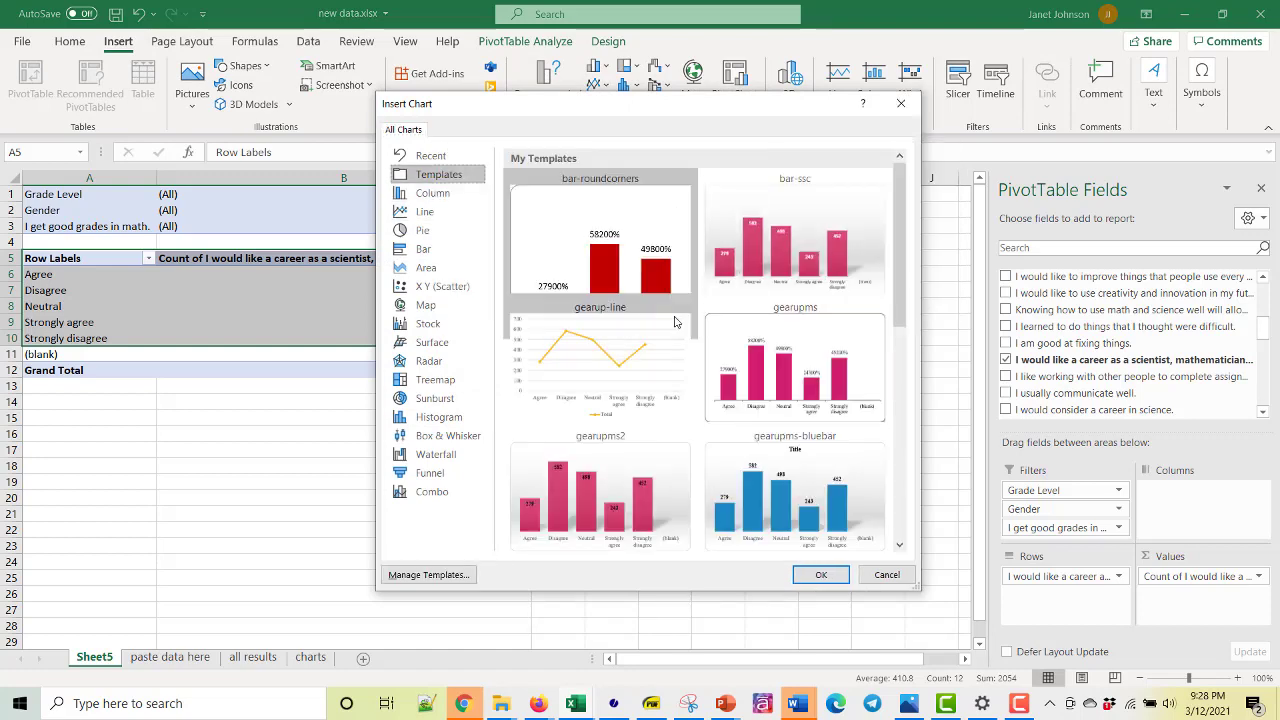
mouse_move(772, 481)
scroll(772, 481, down, 5)
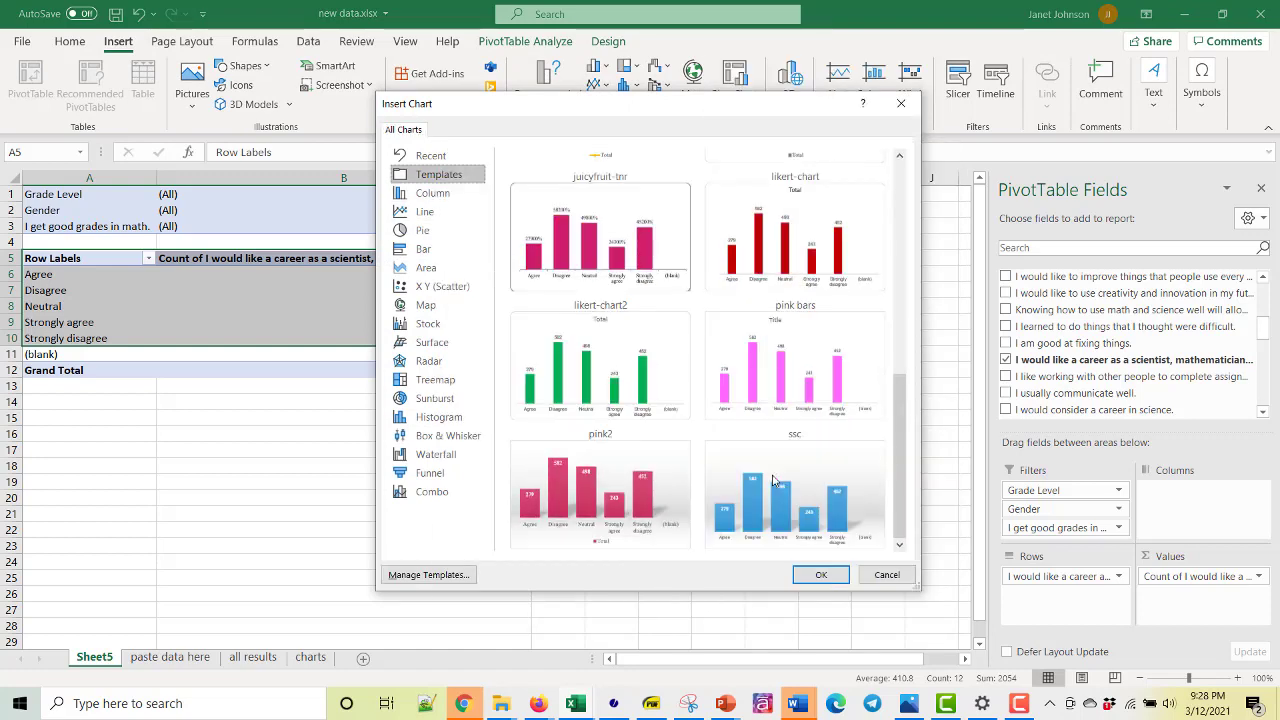
mouse_move(663, 390)
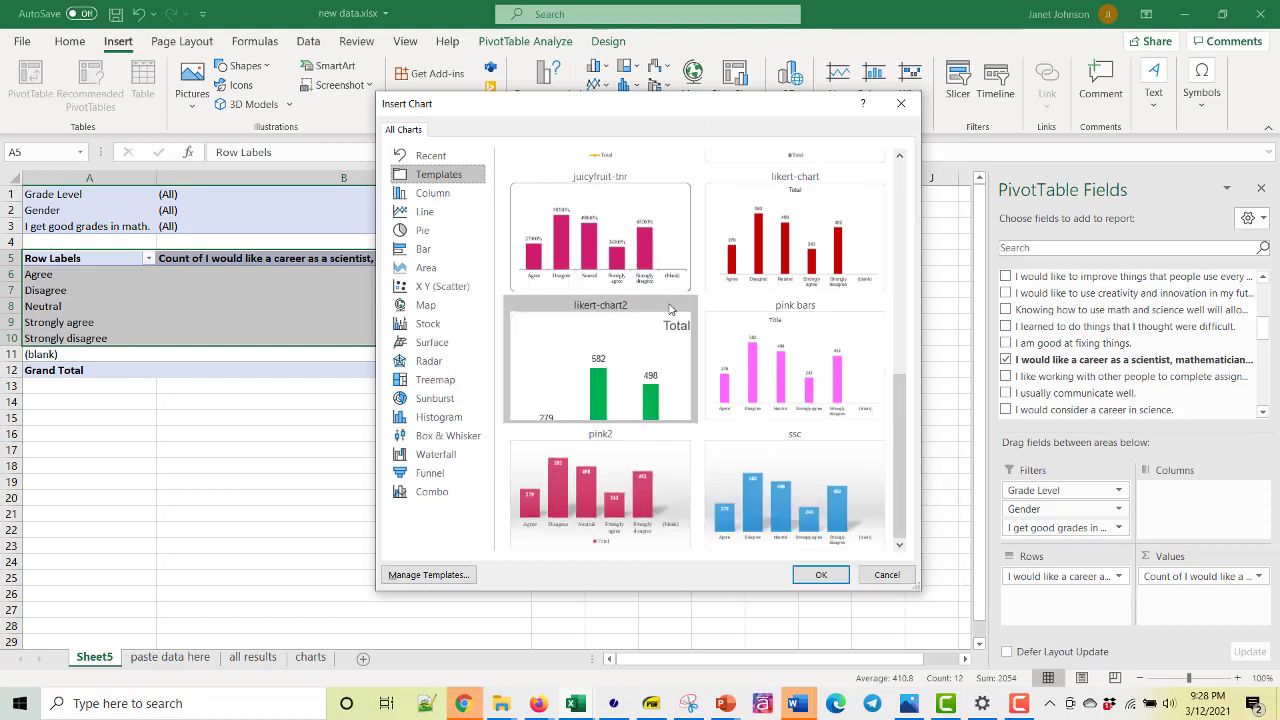
click(673, 305)
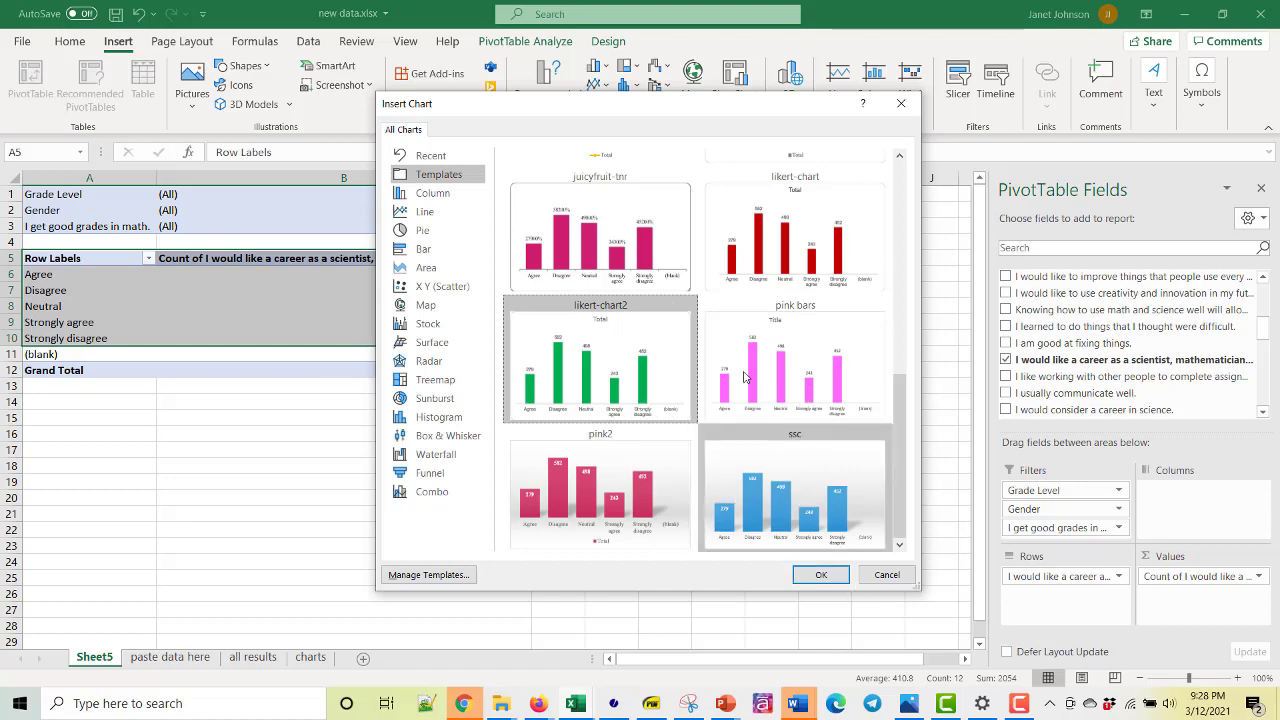
Create the likert-chart2 PivotChart and place it beside the pivot table over columns D–I.
click(823, 576)
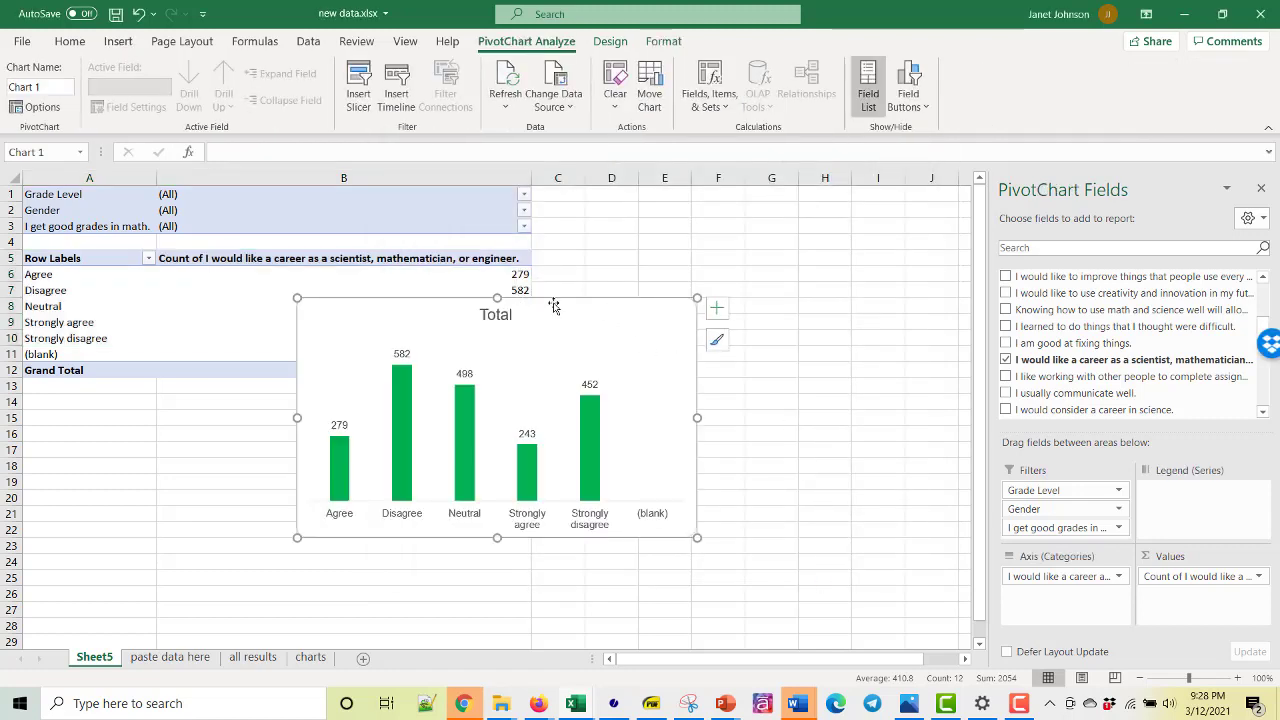
drag(553, 305, 823, 220)
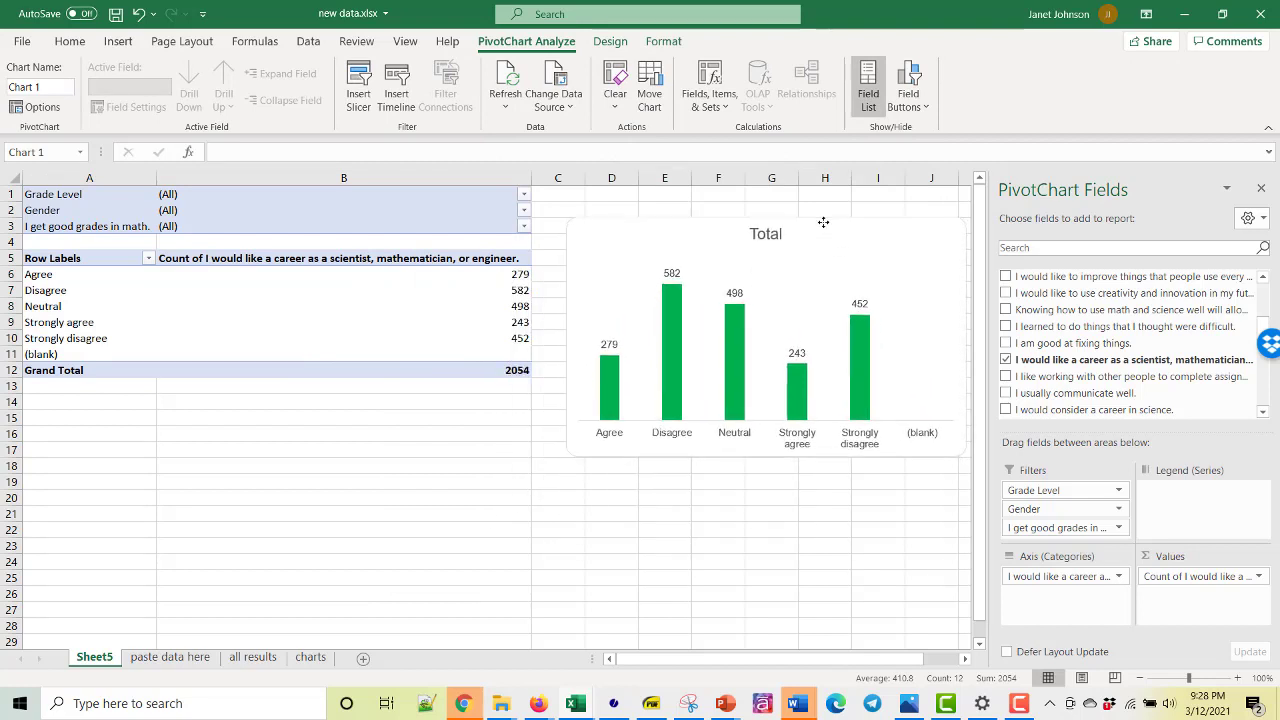
click(750, 517)
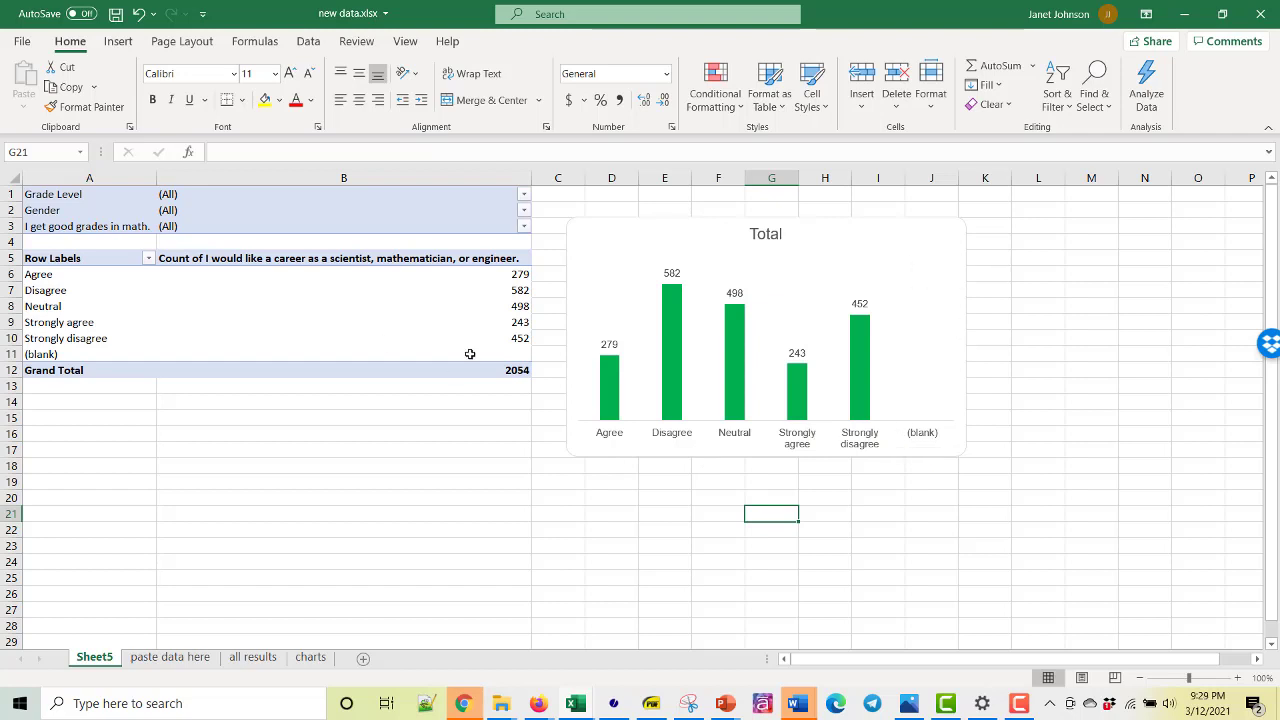
Exclude (blank) from the Row Labels so only the five answers remain.
click(148, 258)
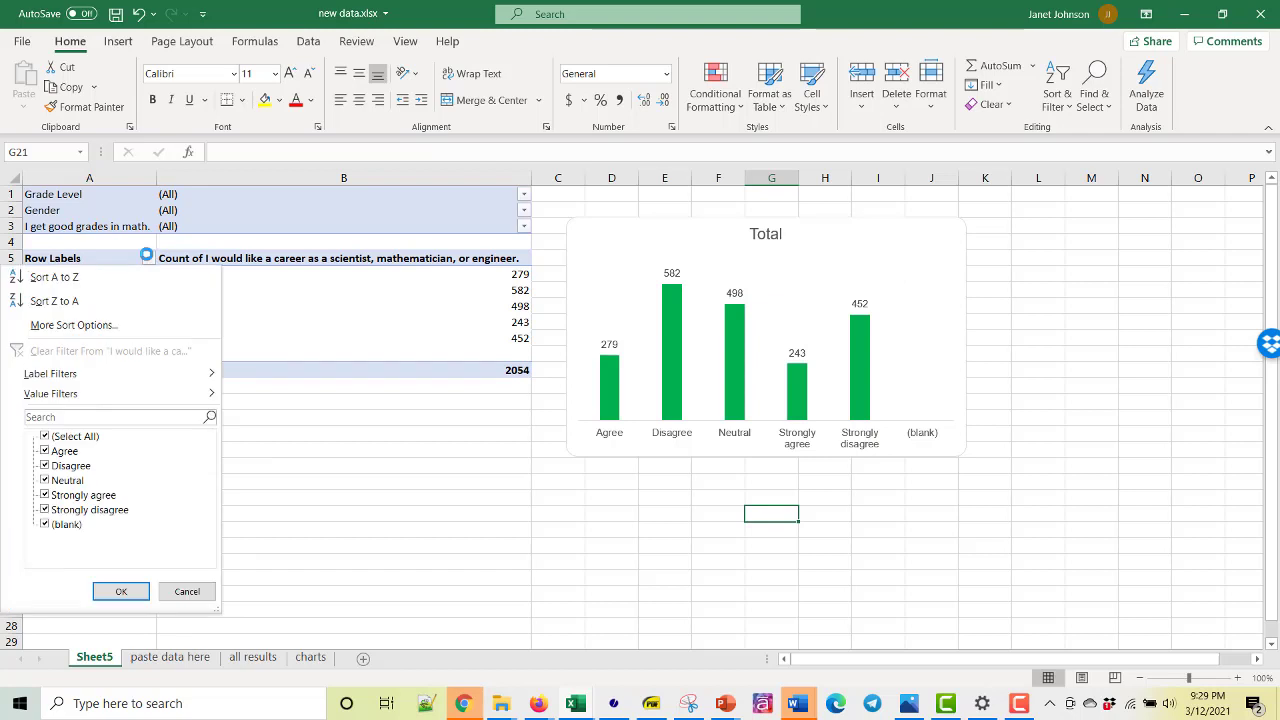
click(44, 527)
click(124, 591)
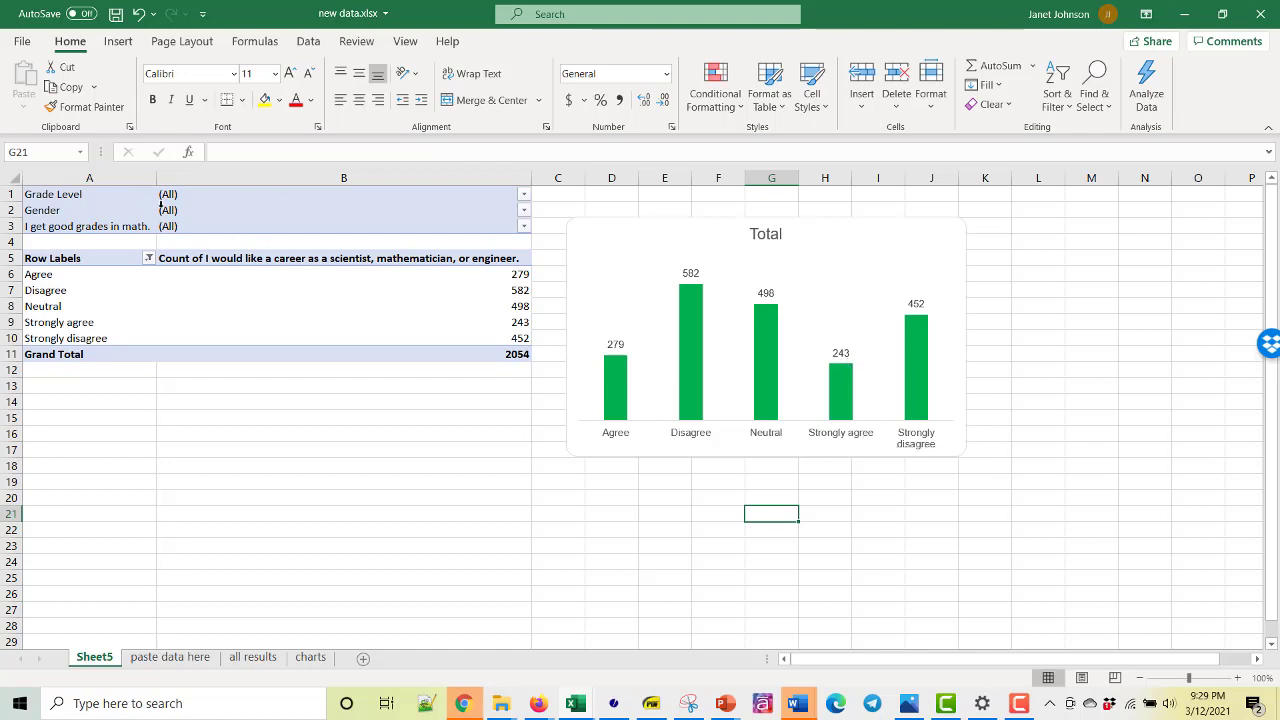
Filter 'I get good grades in math.' to Strongly agree only, giving a total of 226.
click(523, 228)
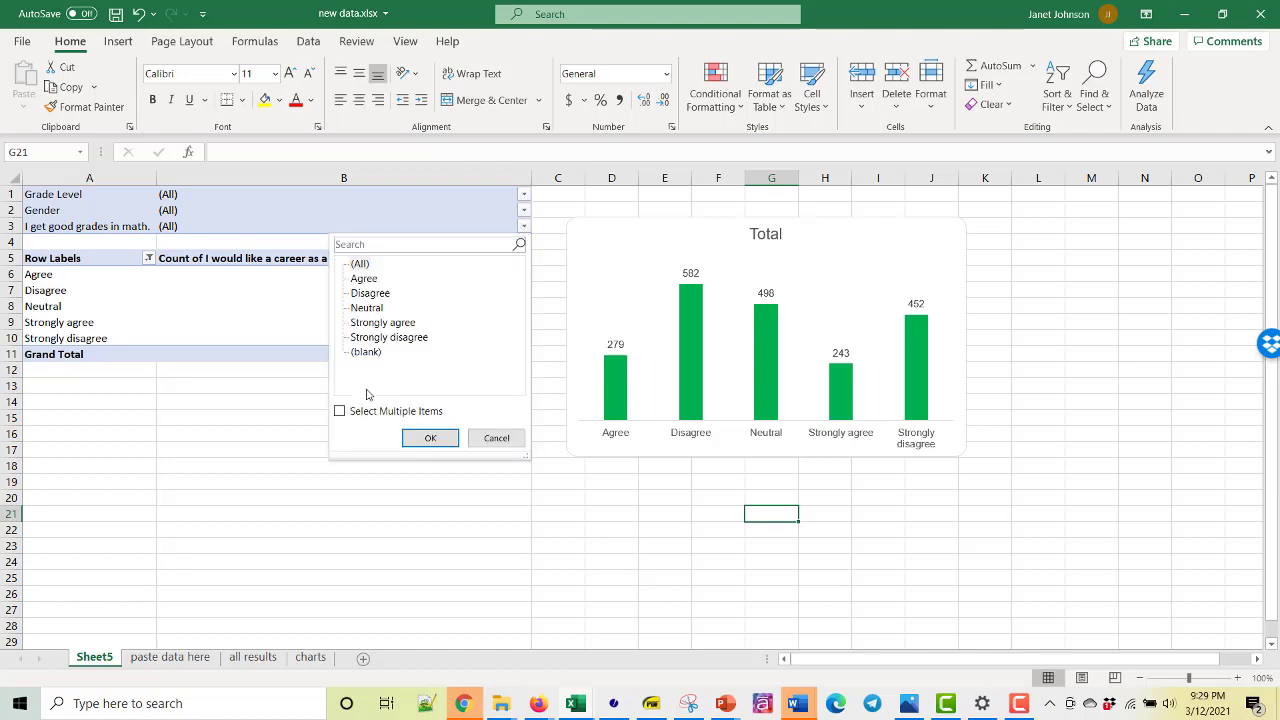
click(340, 414)
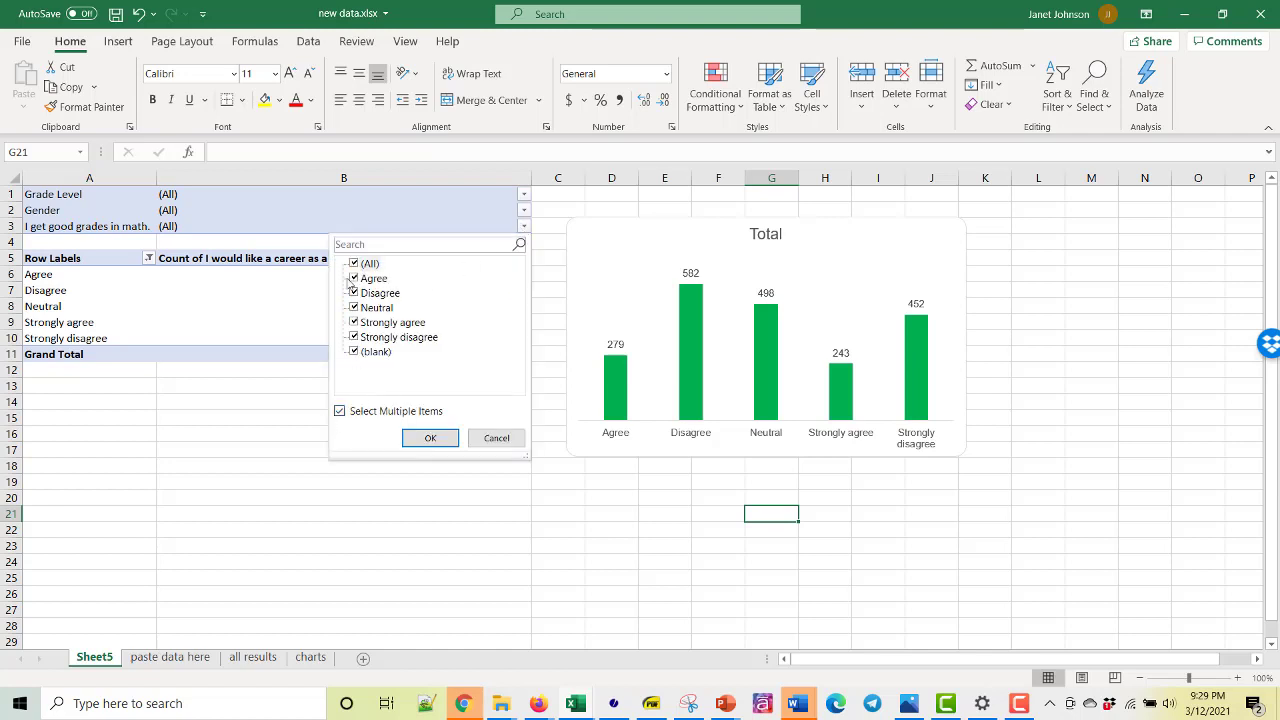
click(369, 266)
click(355, 324)
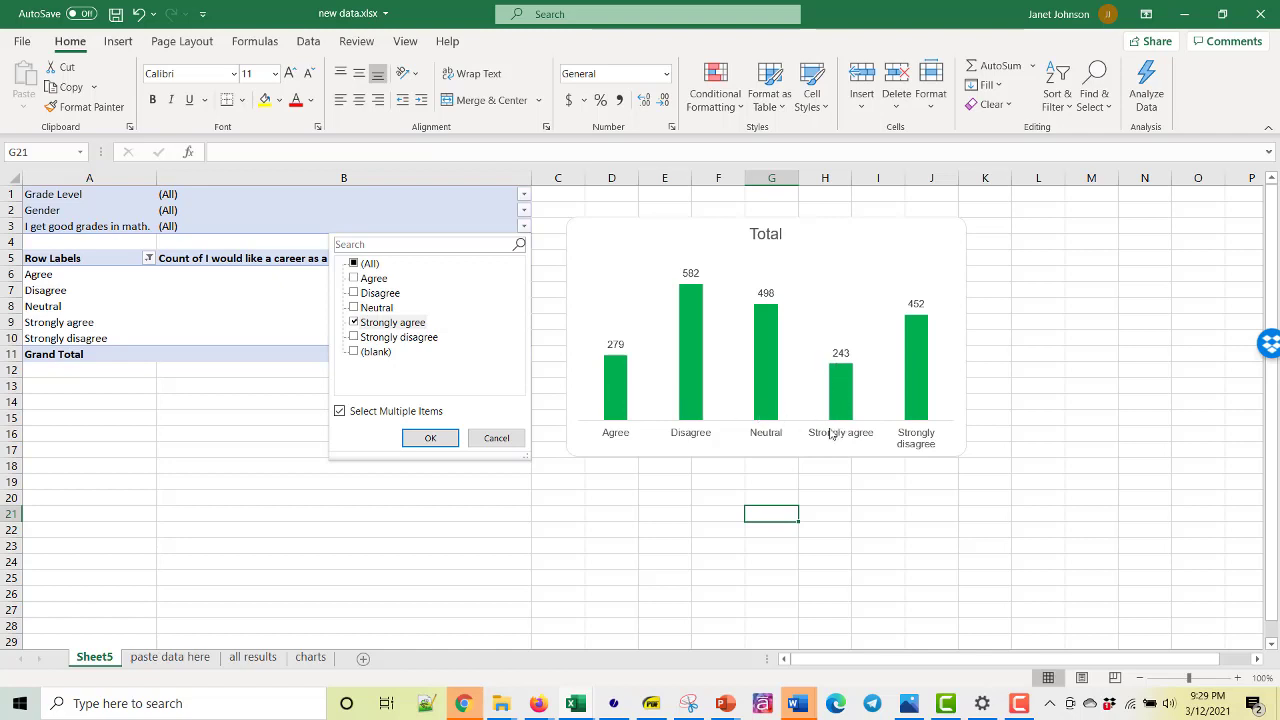
click(432, 439)
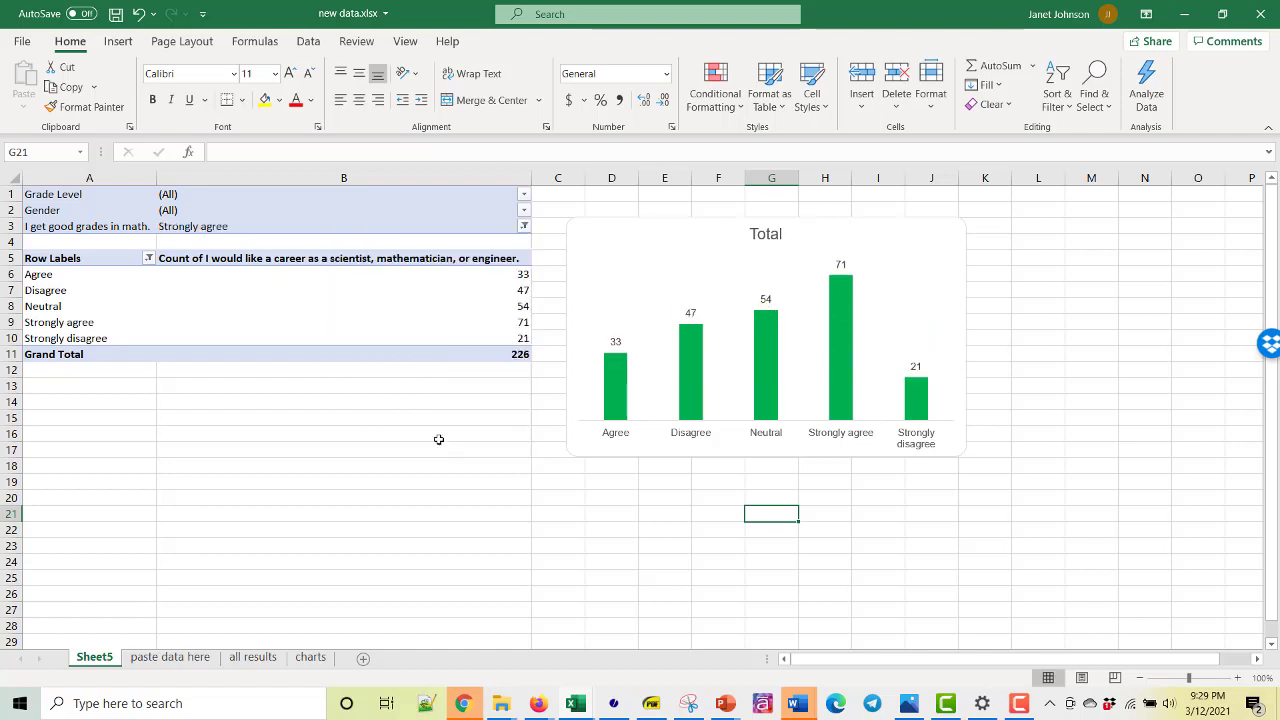
Try replacing the Total chart title text with a reference to cell B5.
click(766, 236)
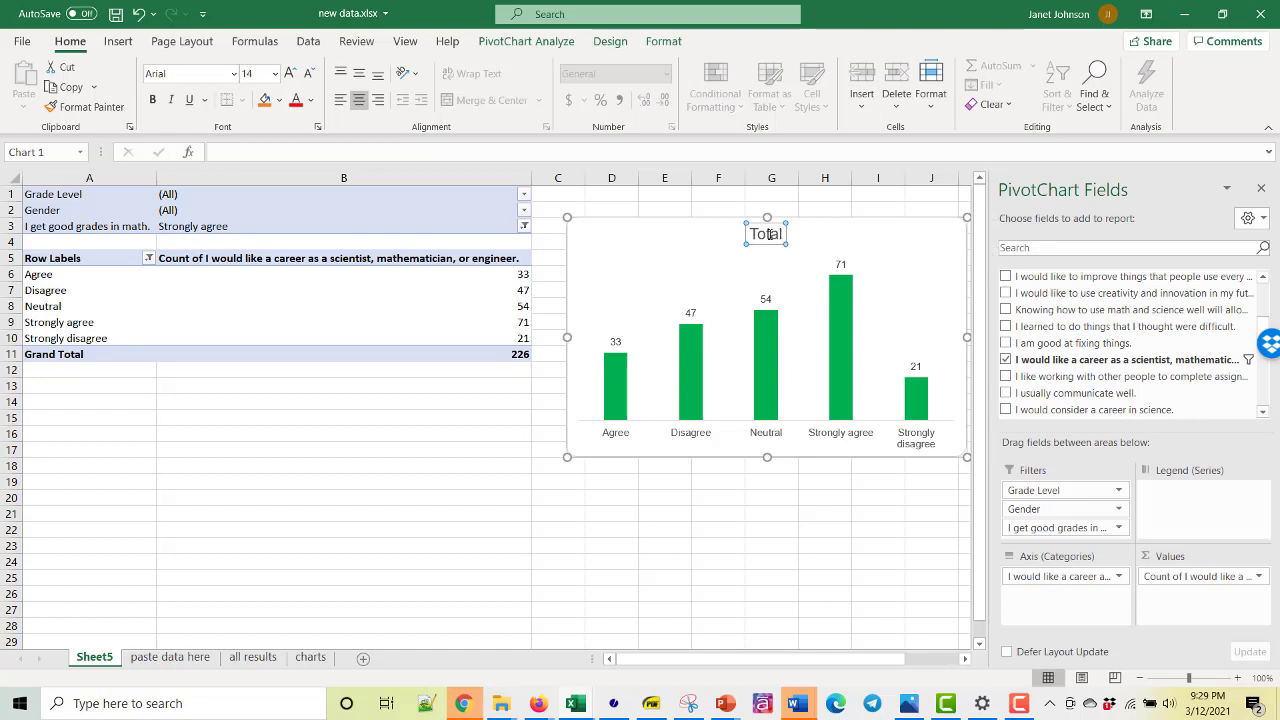
drag(783, 234, 748, 234)
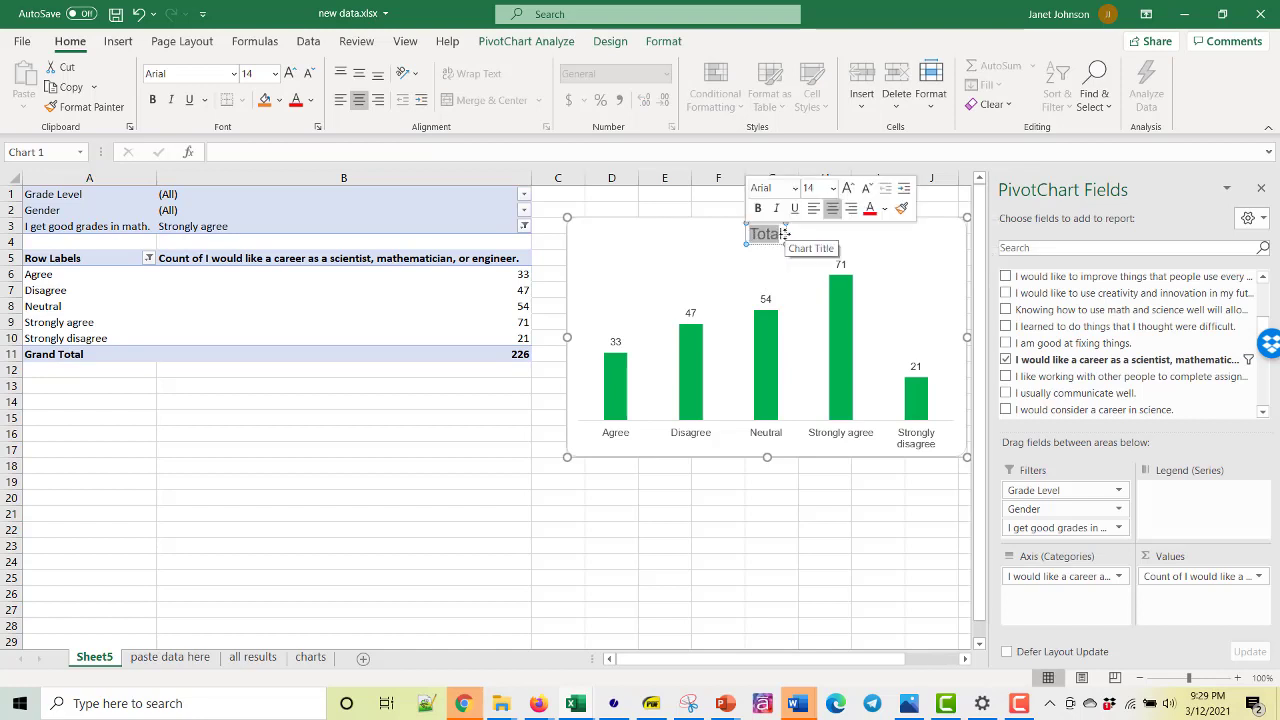
text(=)
click(357, 260)
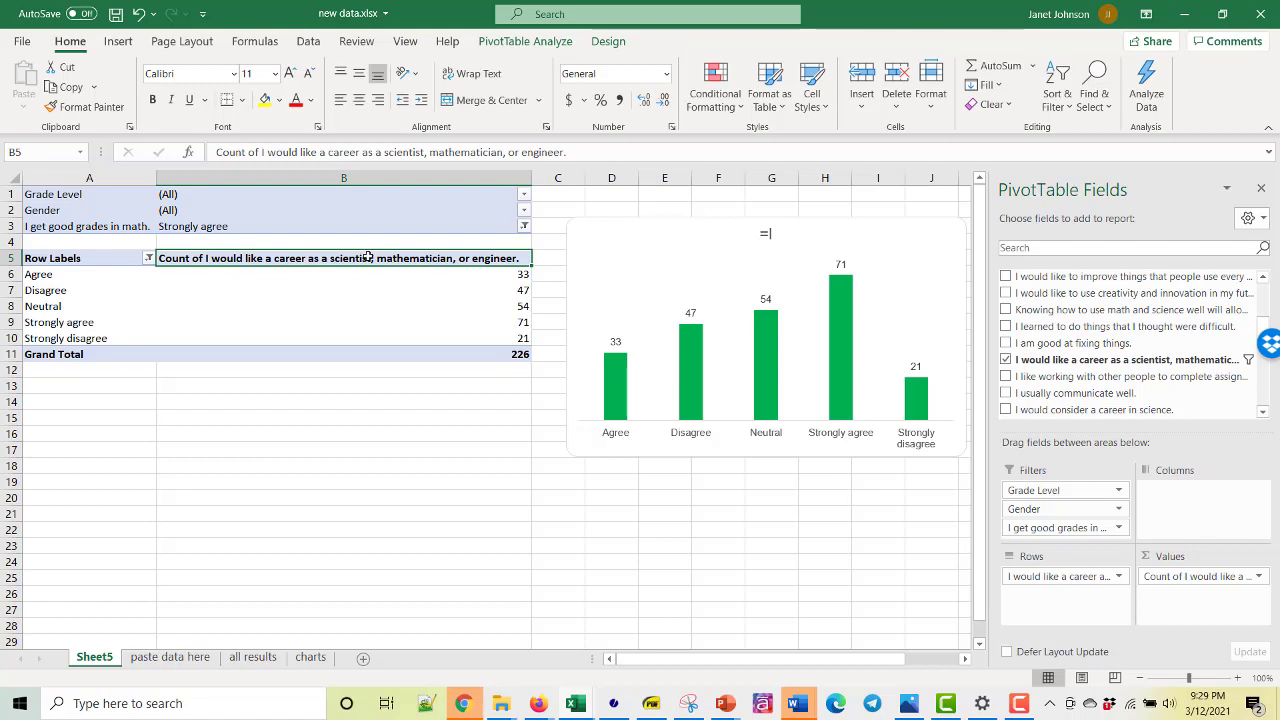
key(Down)
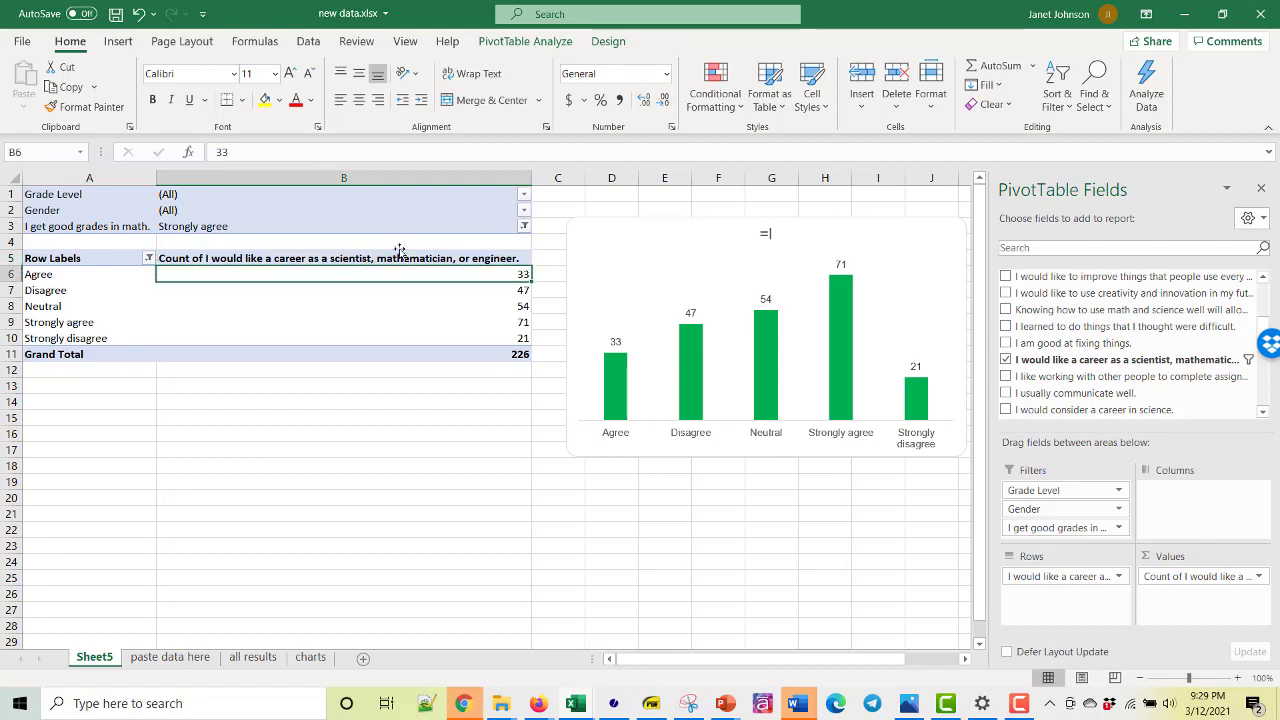
Link the chart title to B5 through the formula bar, showing the full career question.
click(767, 235)
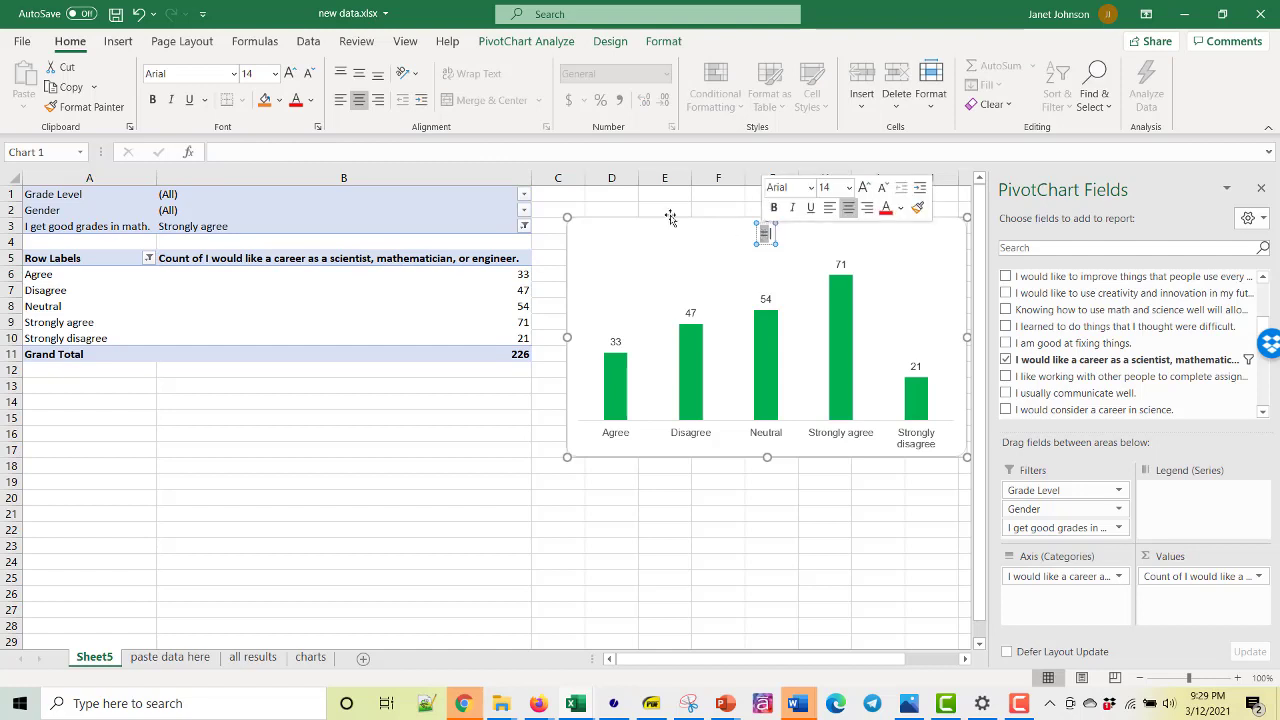
click(309, 150)
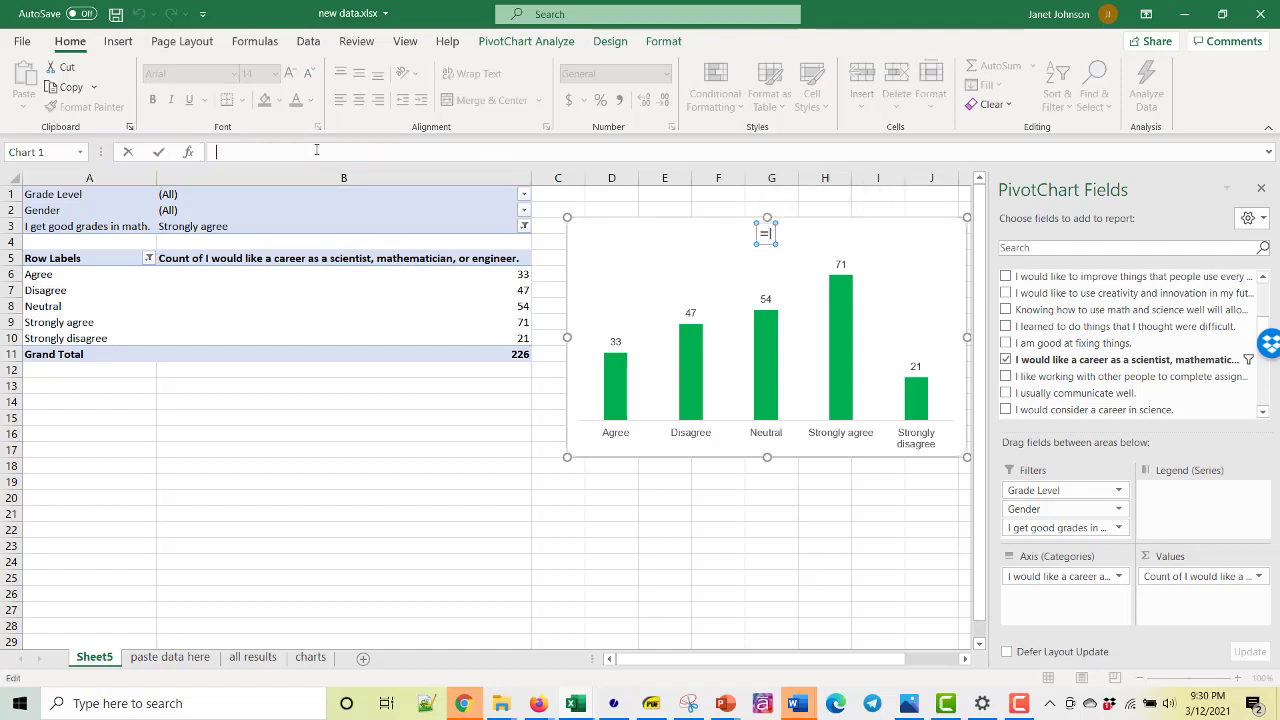
text(=)
click(252, 258)
key(Return)
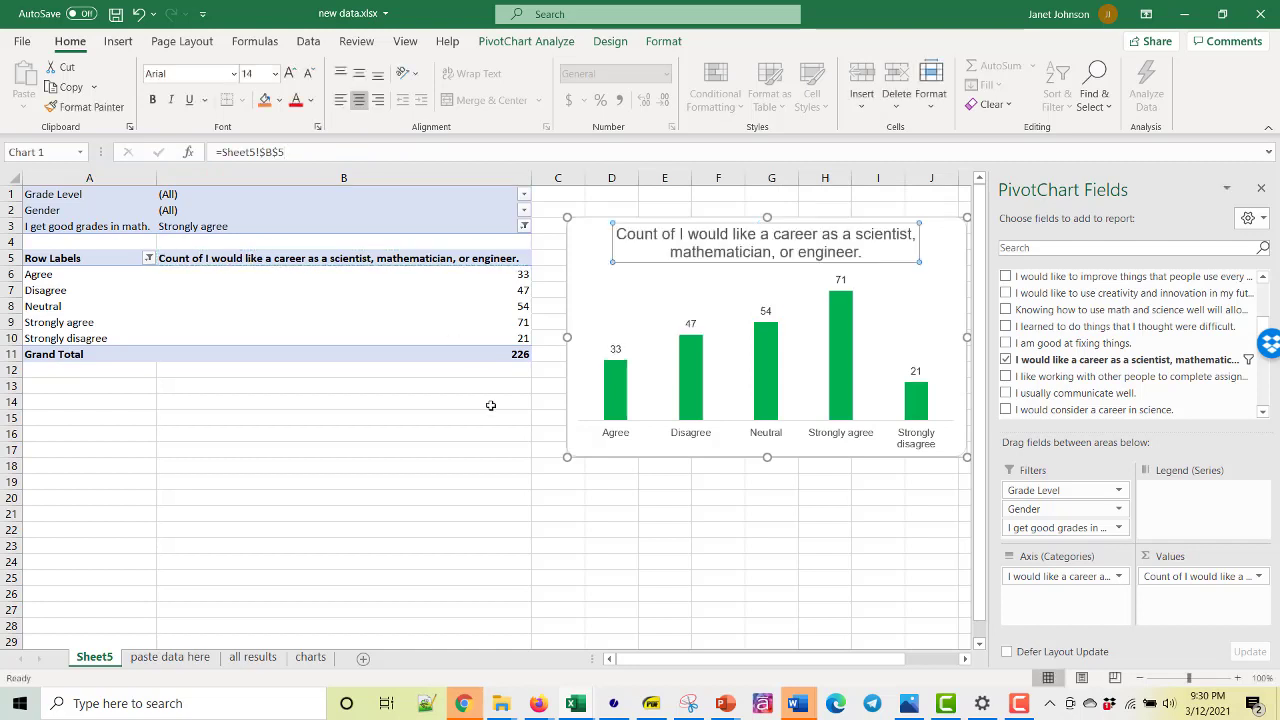
click(626, 560)
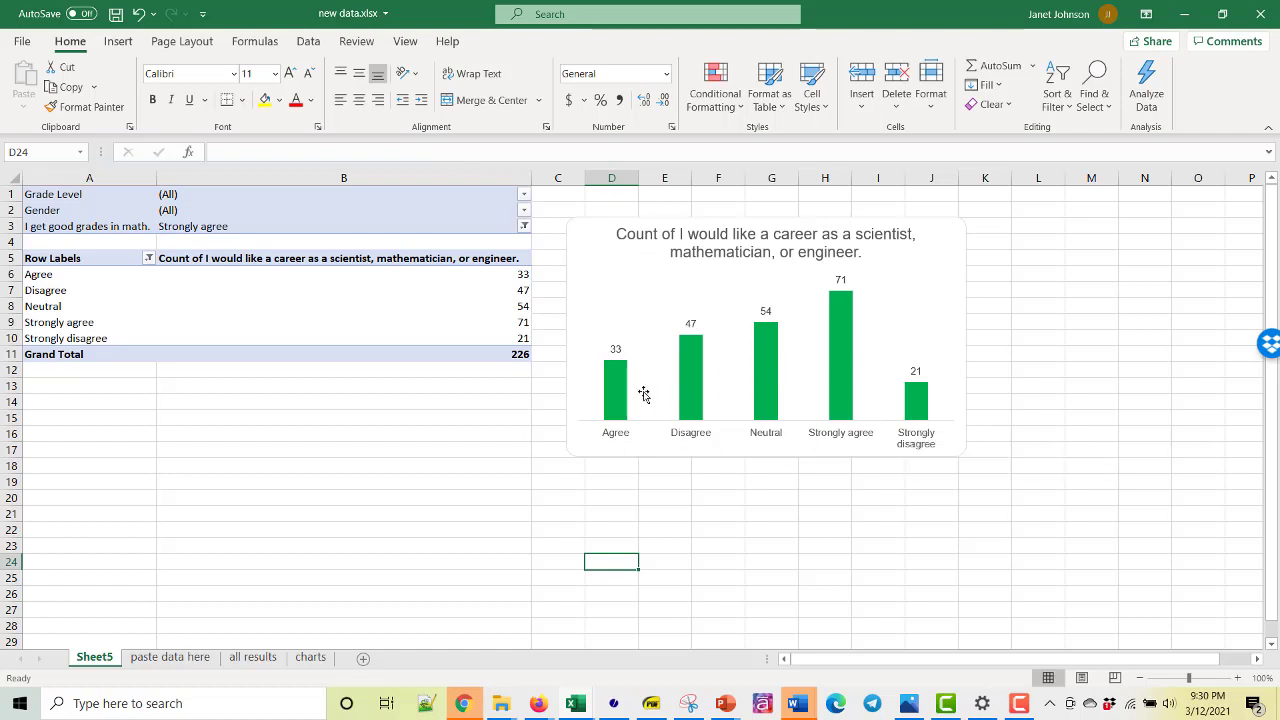
Change the math-grades filter to Strongly disagree only, totalling 148.
mouse_move(645, 397)
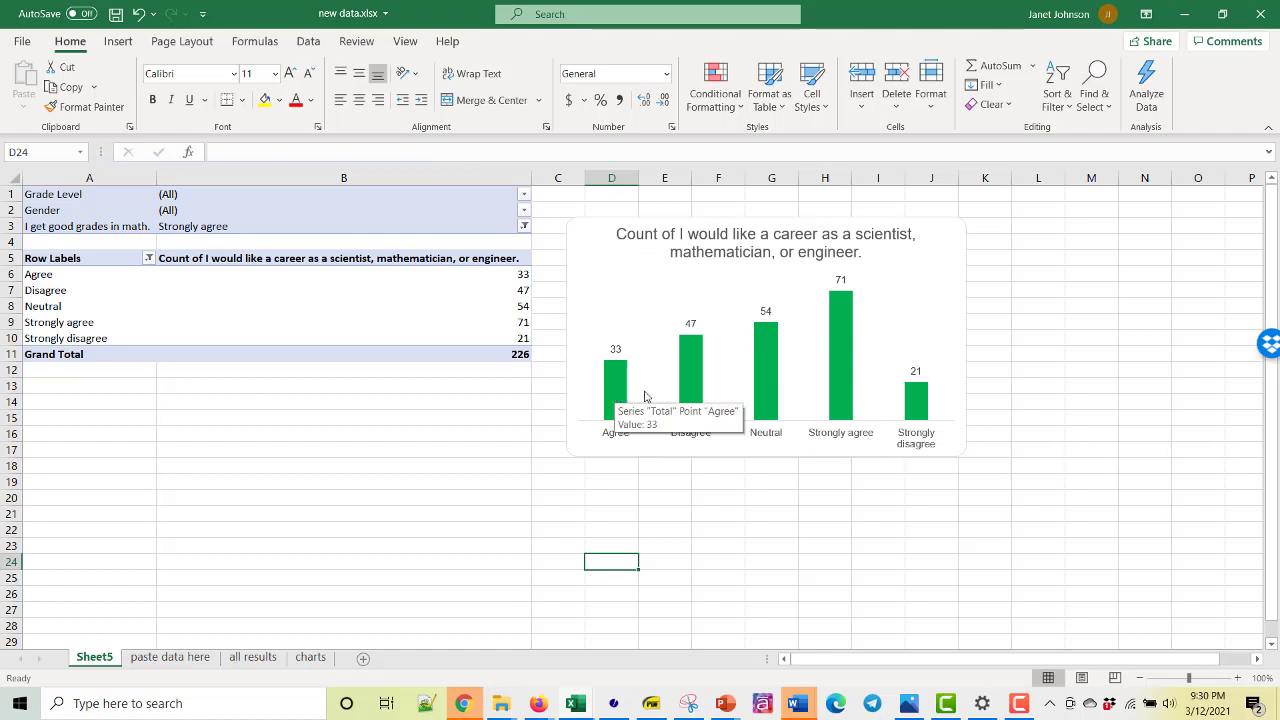
click(940, 223)
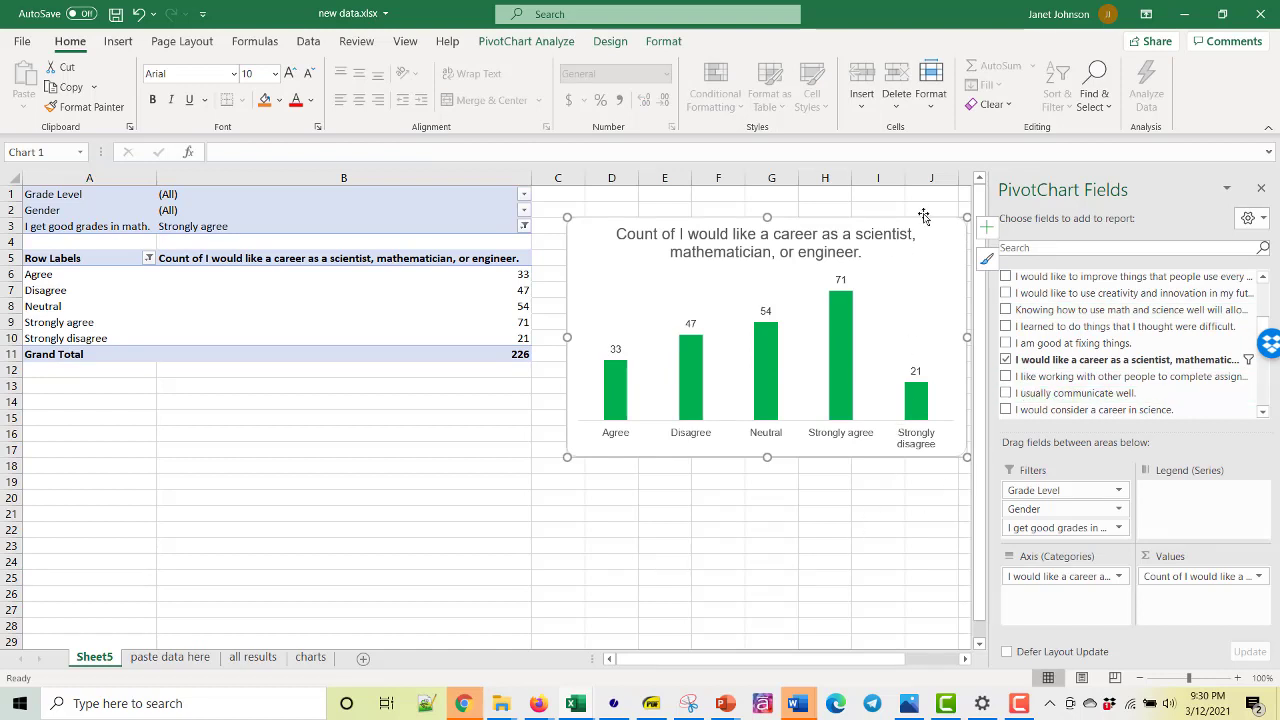
click(558, 523)
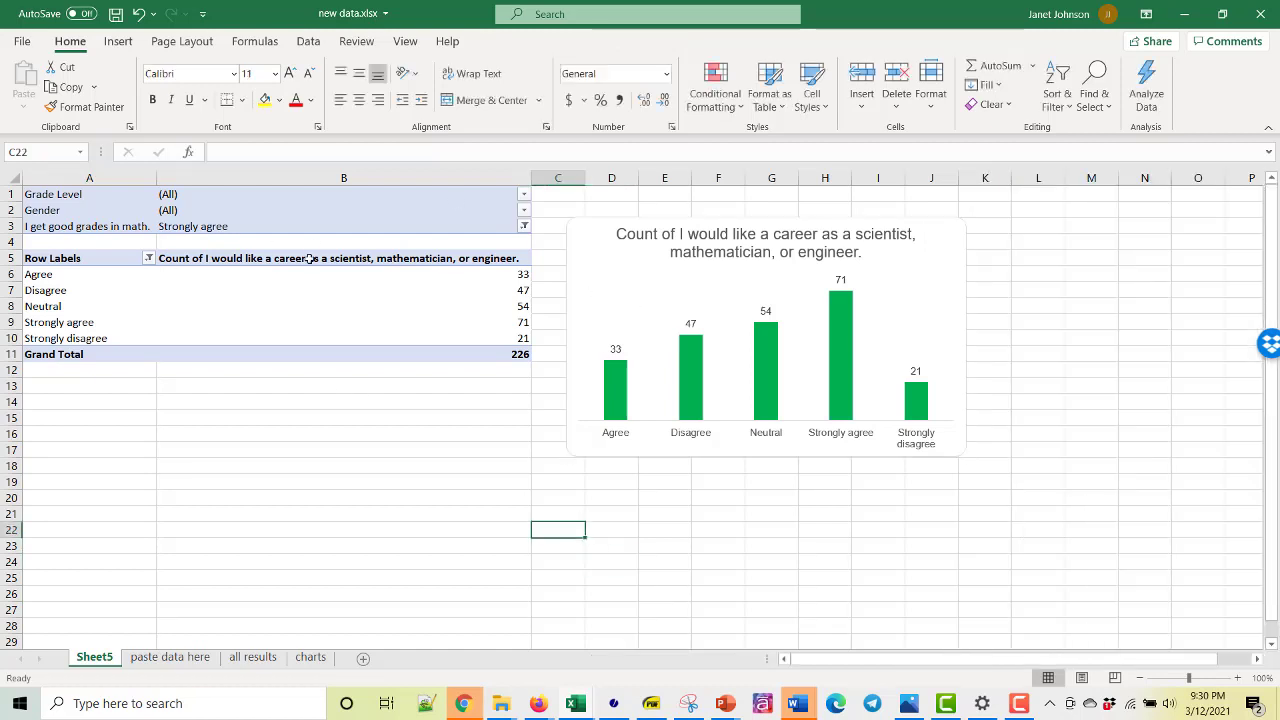
click(522, 228)
click(354, 263)
click(354, 263)
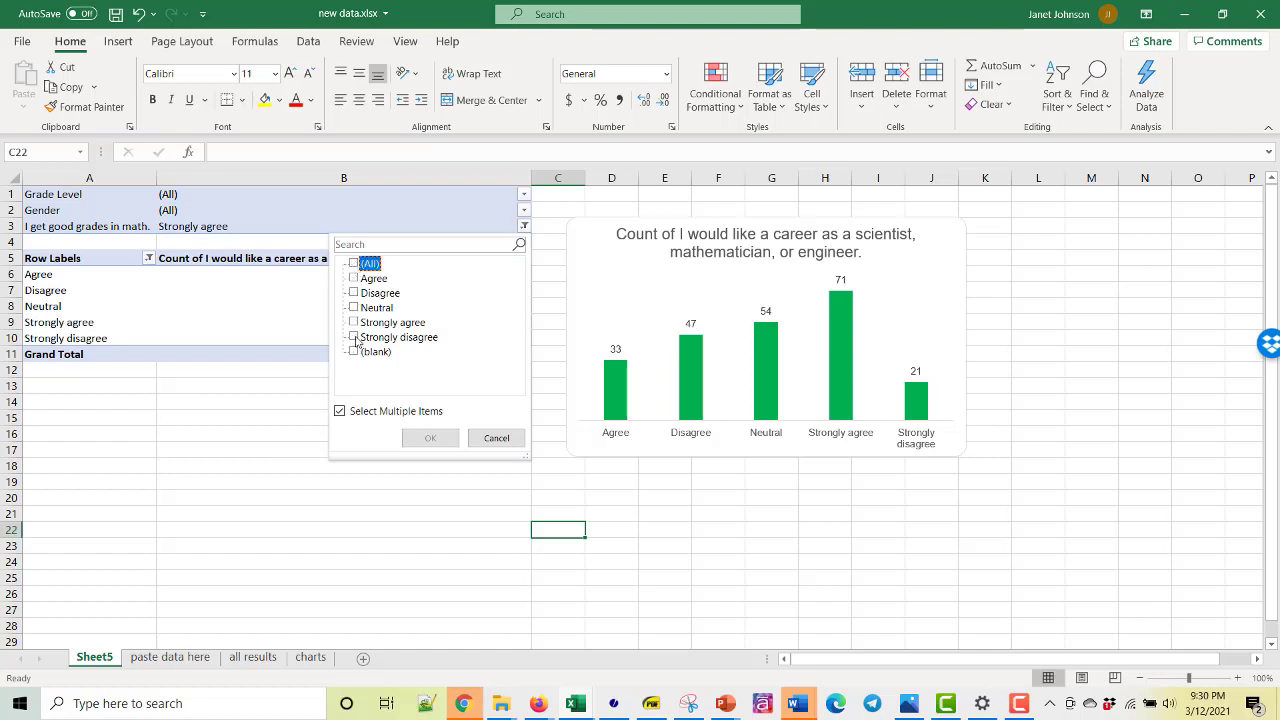
click(354, 337)
click(424, 440)
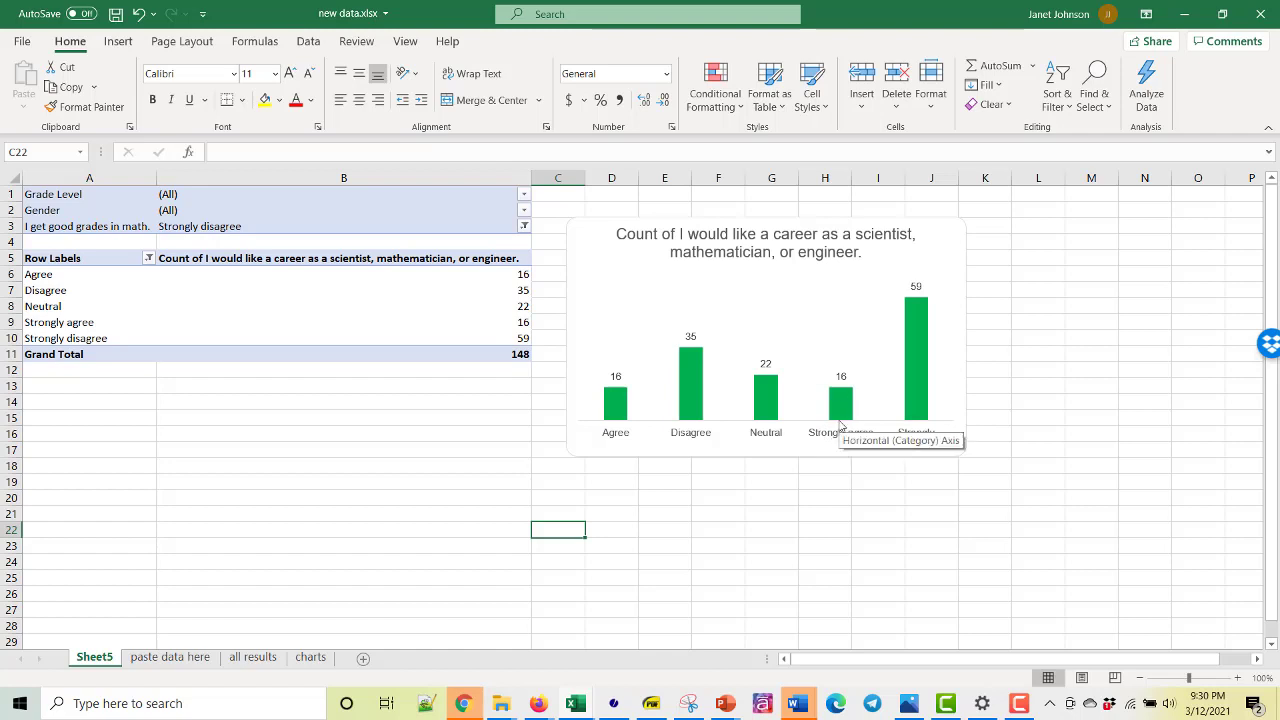
Copy the pivot table A1:B11 and paste a second copy at A19.
click(709, 223)
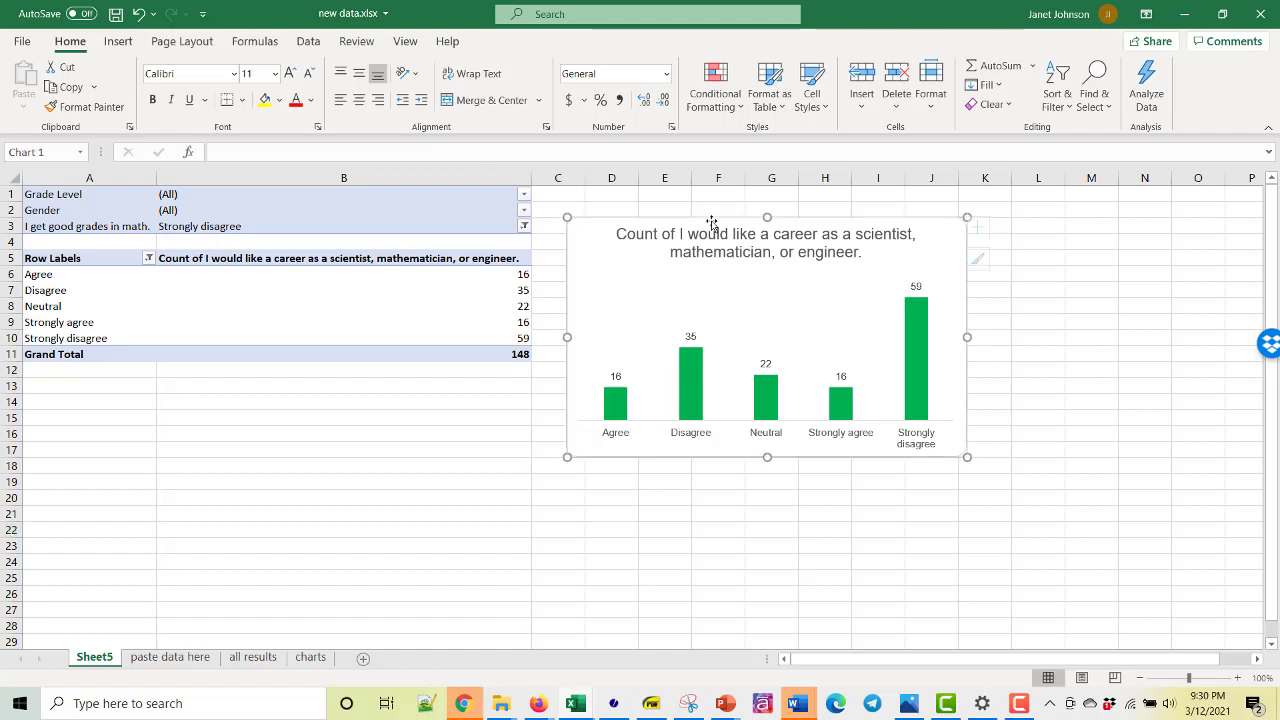
click(266, 467)
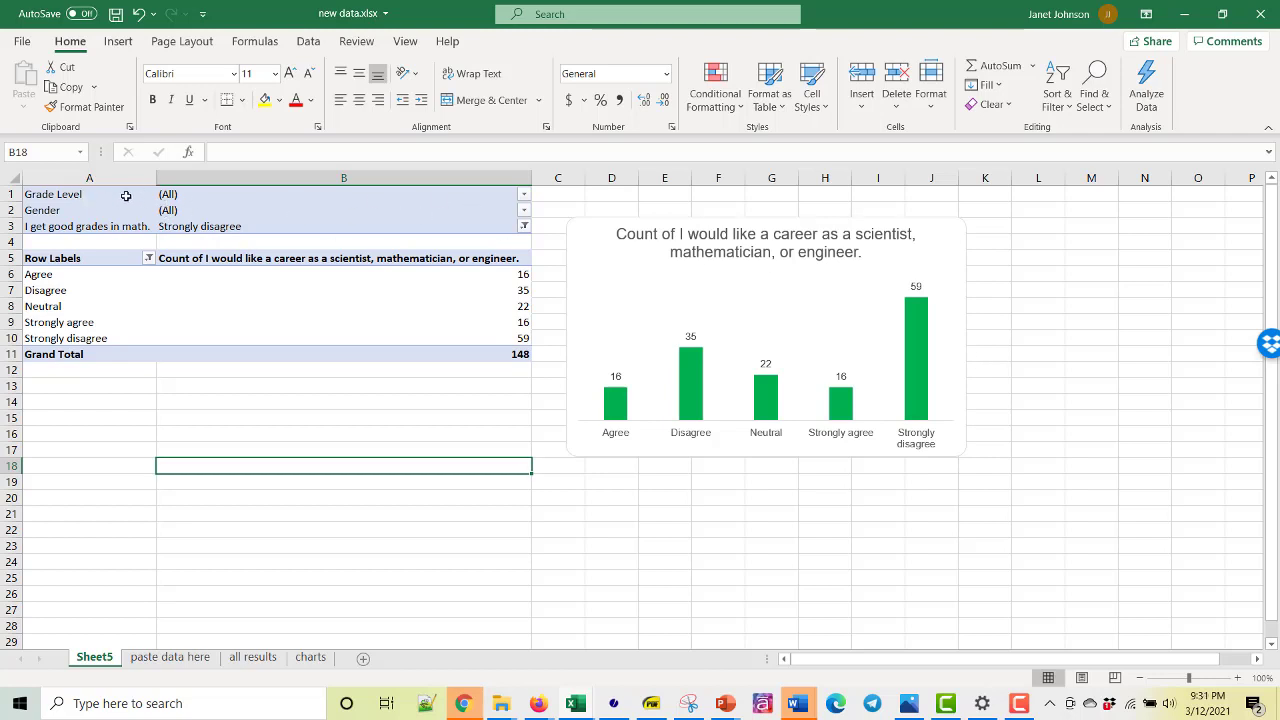
drag(126, 195, 366, 354)
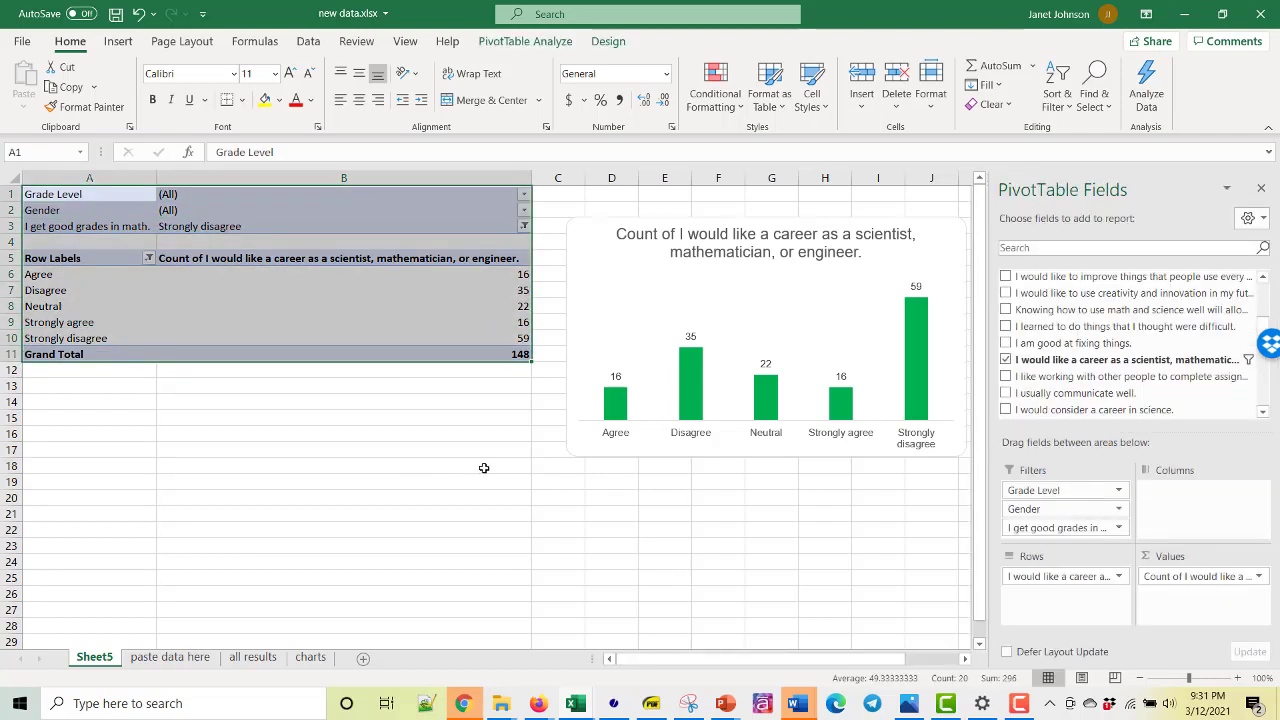
key(ctrl+c)
click(79, 473)
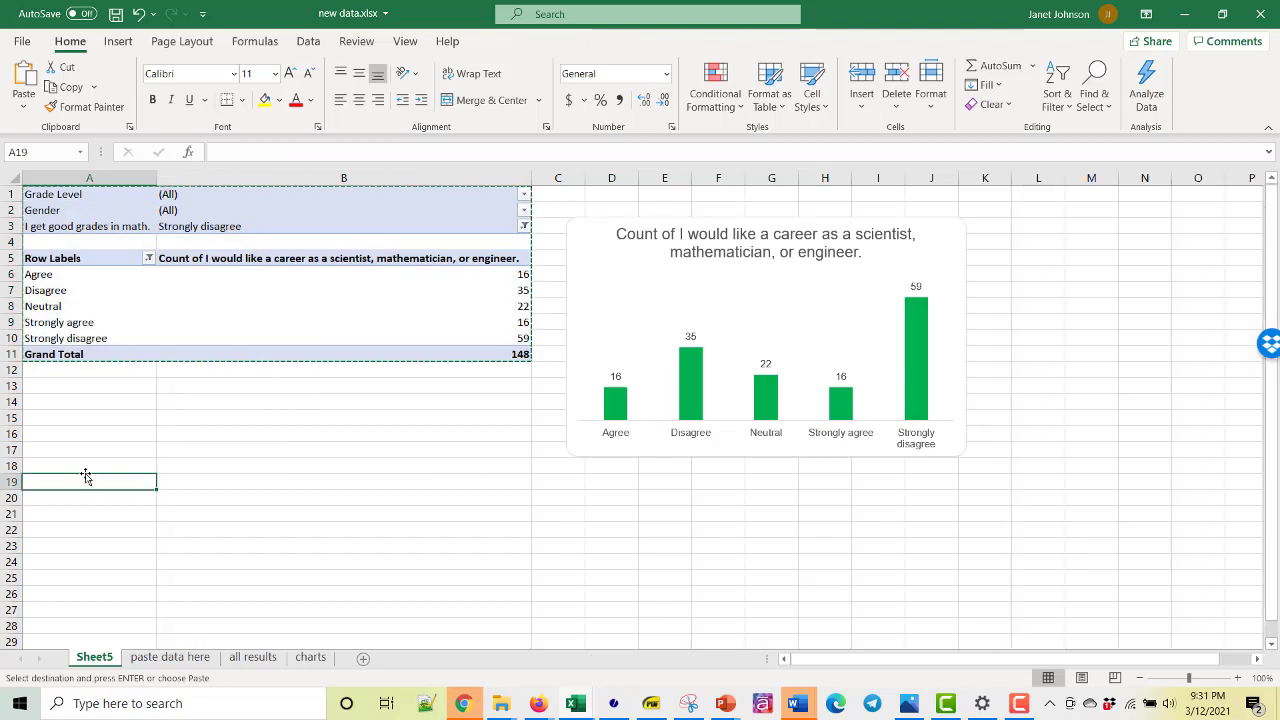
key(ctrl+v)
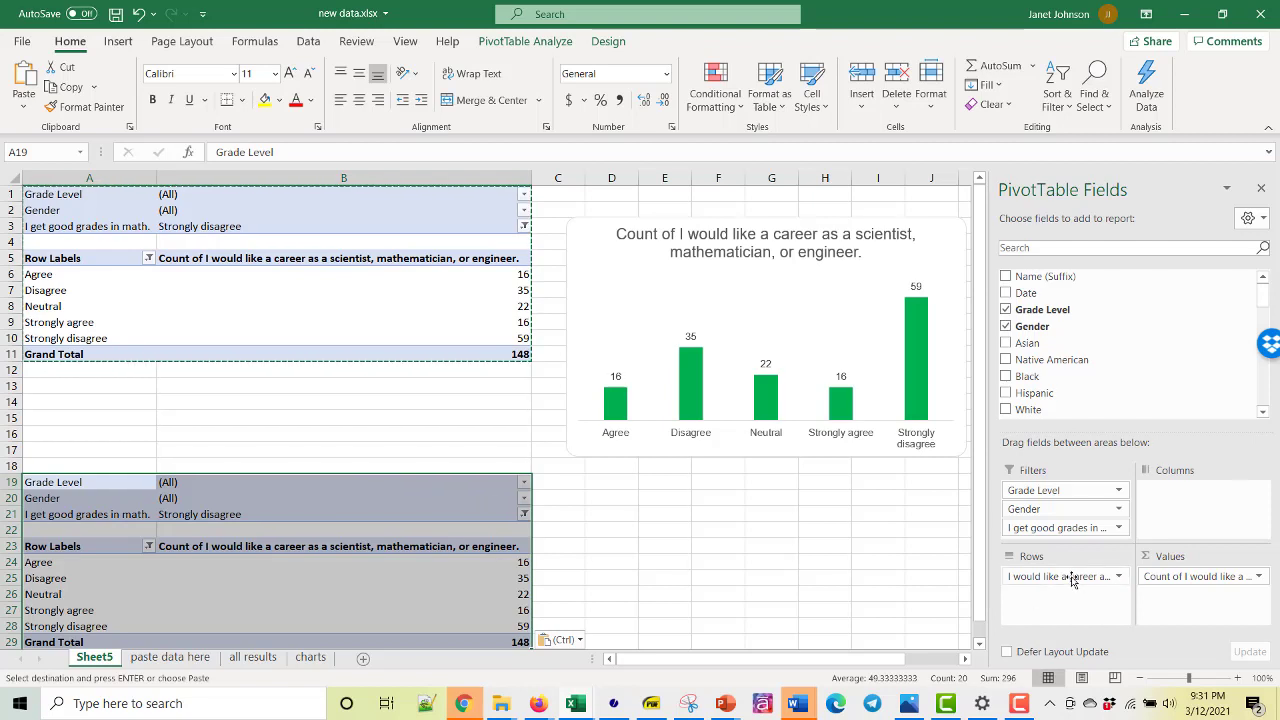
Replace the career question in the second pivot's Rows and Values with 'I usually communicate well.'.
drag(1072, 580, 1080, 370)
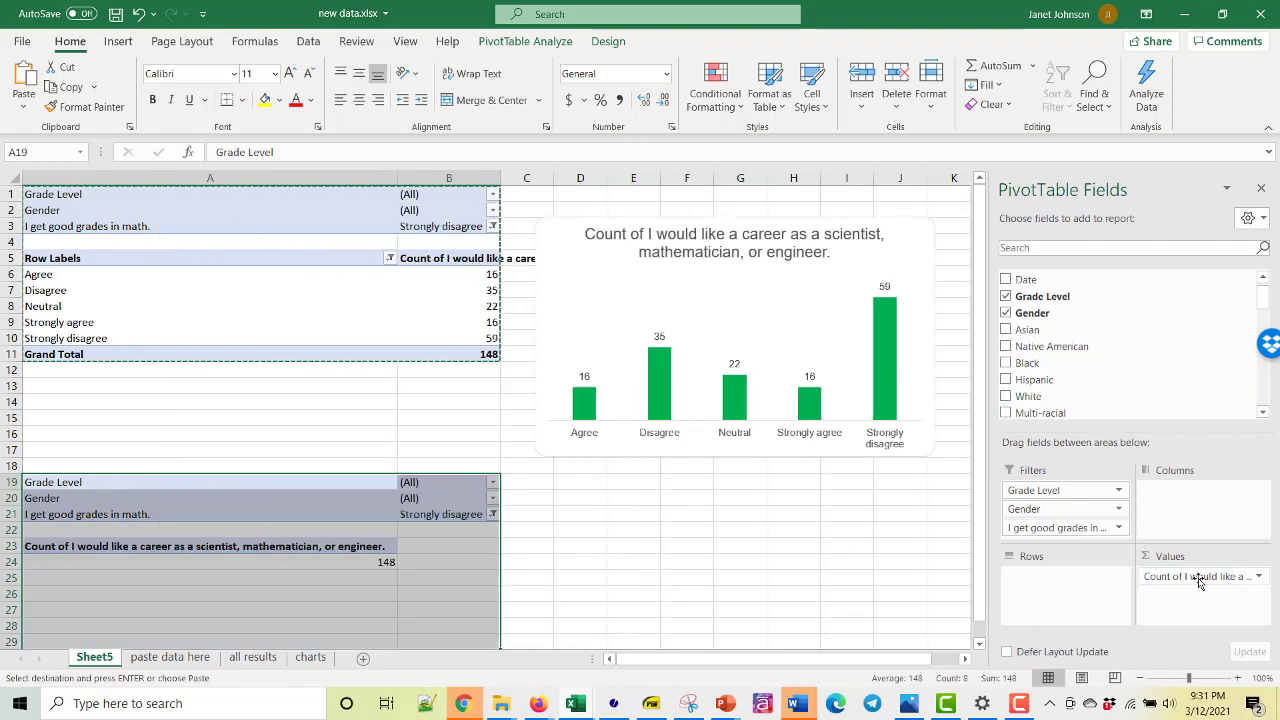
drag(1200, 582, 1210, 360)
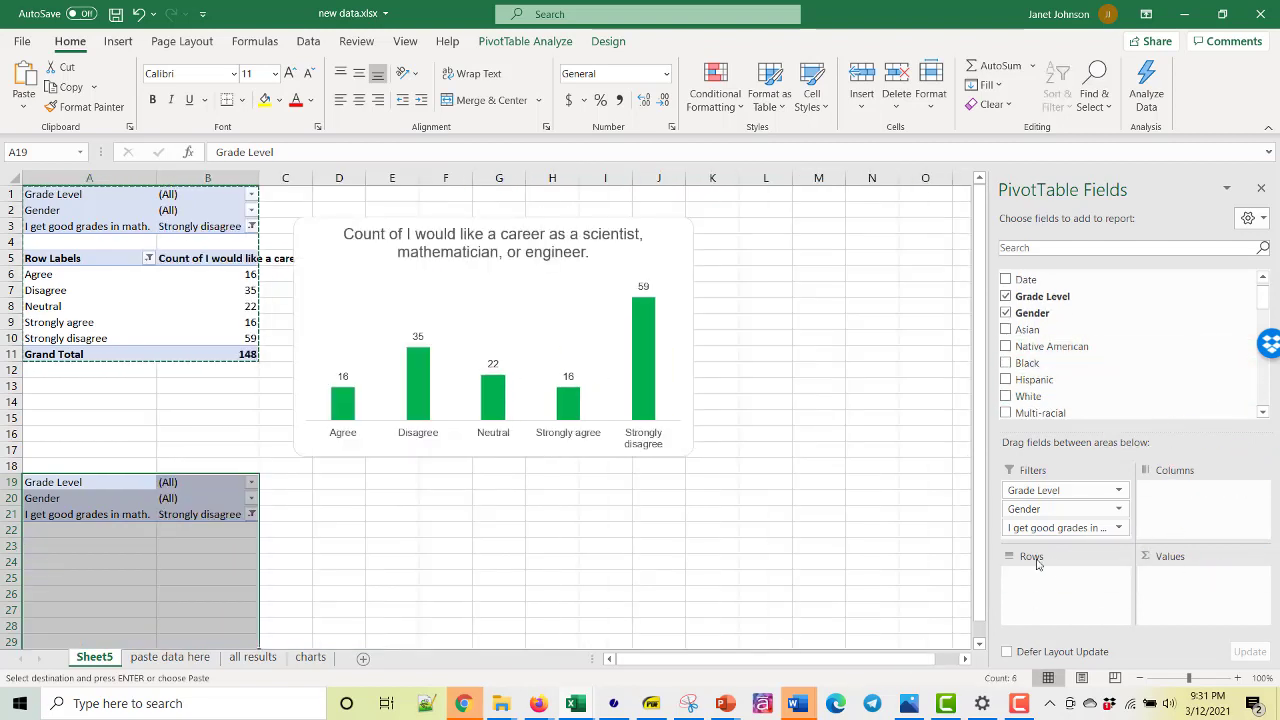
scroll(1155, 355, down, 5)
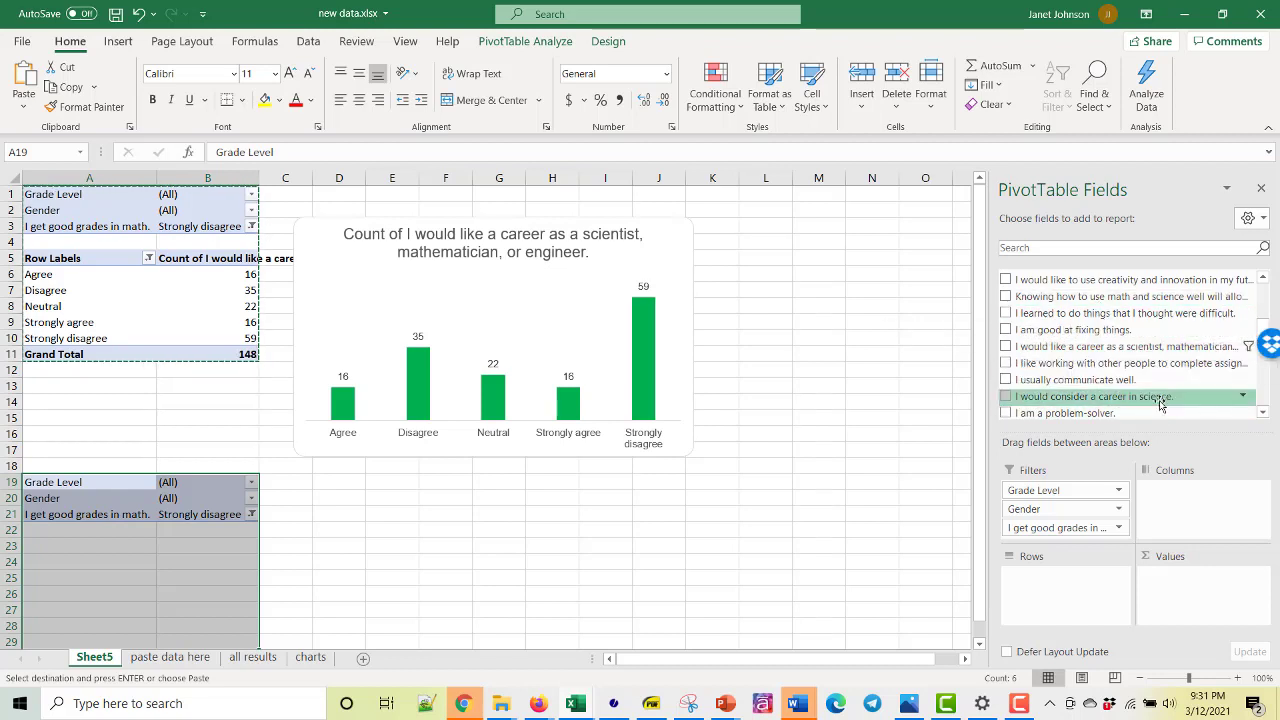
mouse_move(1118, 380)
mouse_down()
mouse_move(1178, 484)
mouse_move(1096, 593)
mouse_up()
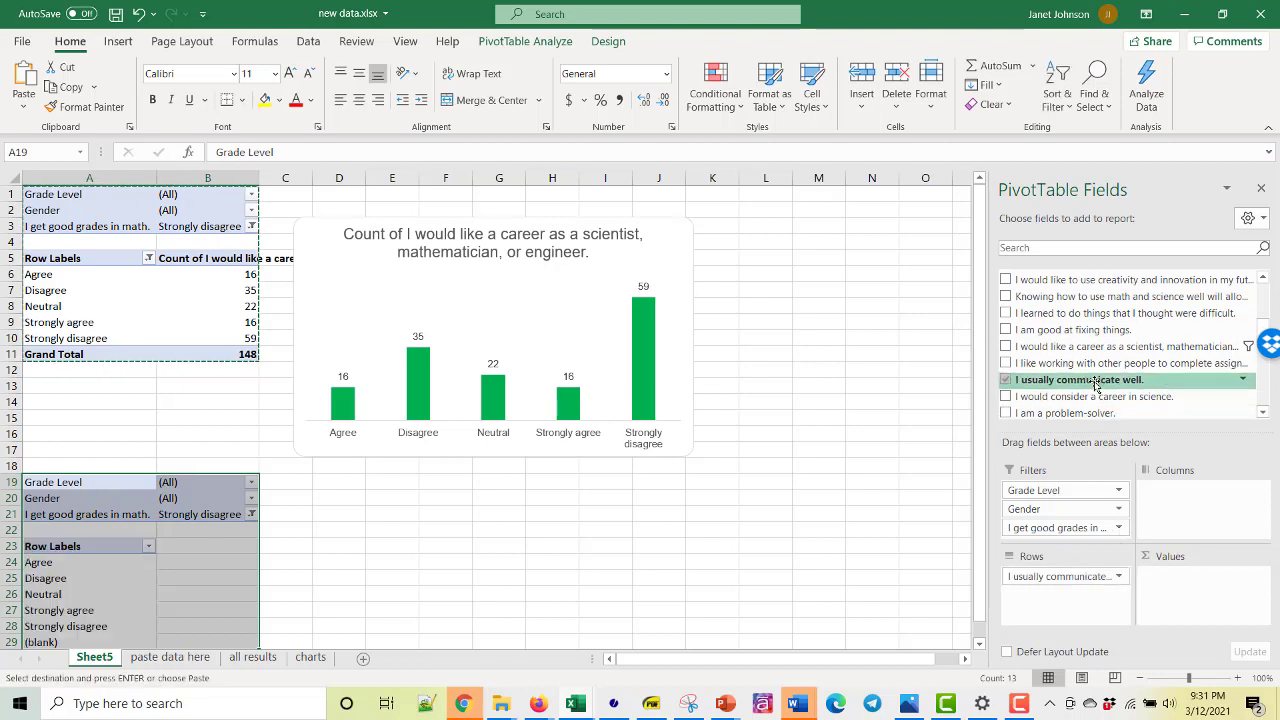
drag(1080, 380, 1213, 588)
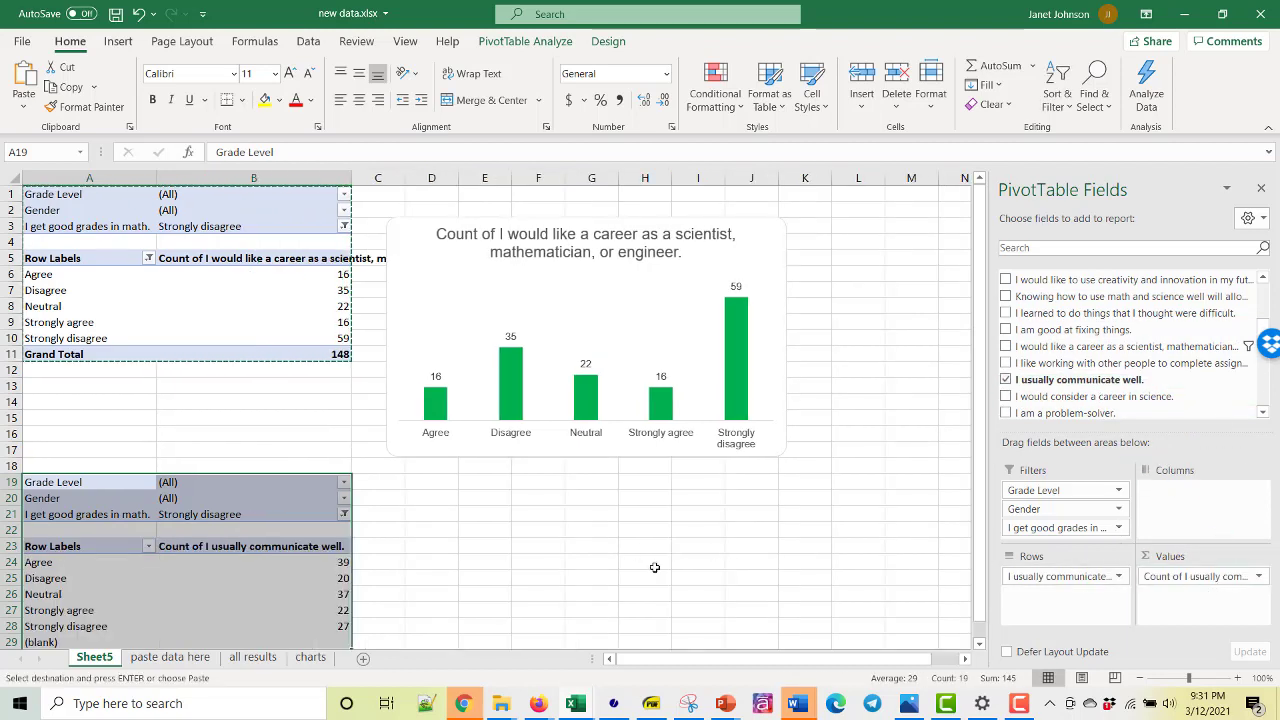
Select the second pivot table as the chart data.
click(654, 567)
drag(250, 562, 250, 642)
ctrl+click(170, 482)
drag(78, 483, 324, 625)
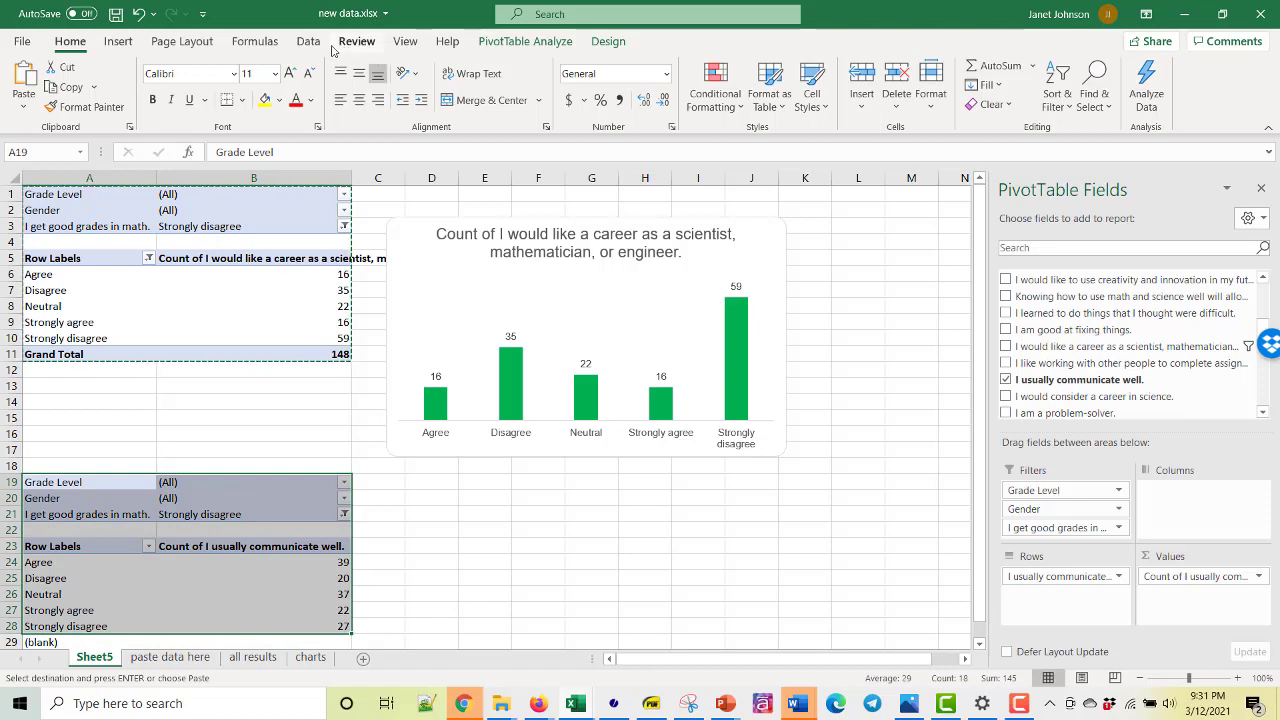
Insert a chart from the gearupms-bluebar template and place it below the green chart.
click(118, 41)
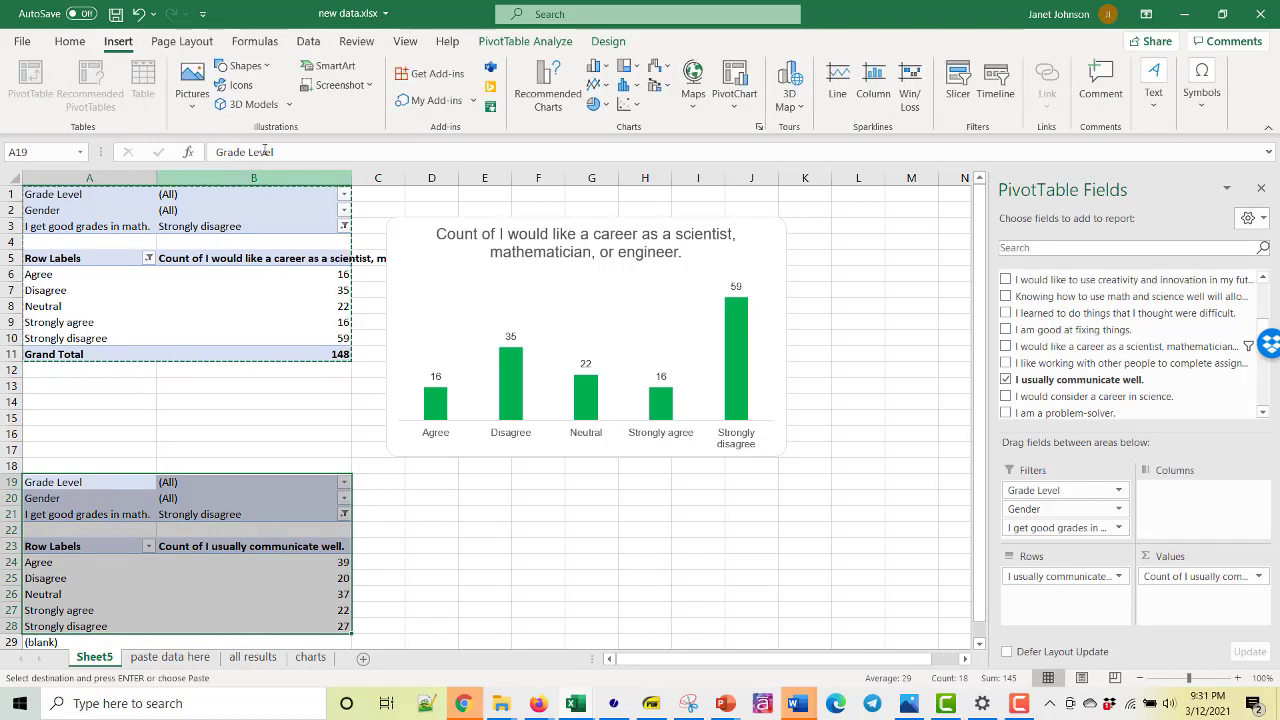
click(530, 85)
click(433, 180)
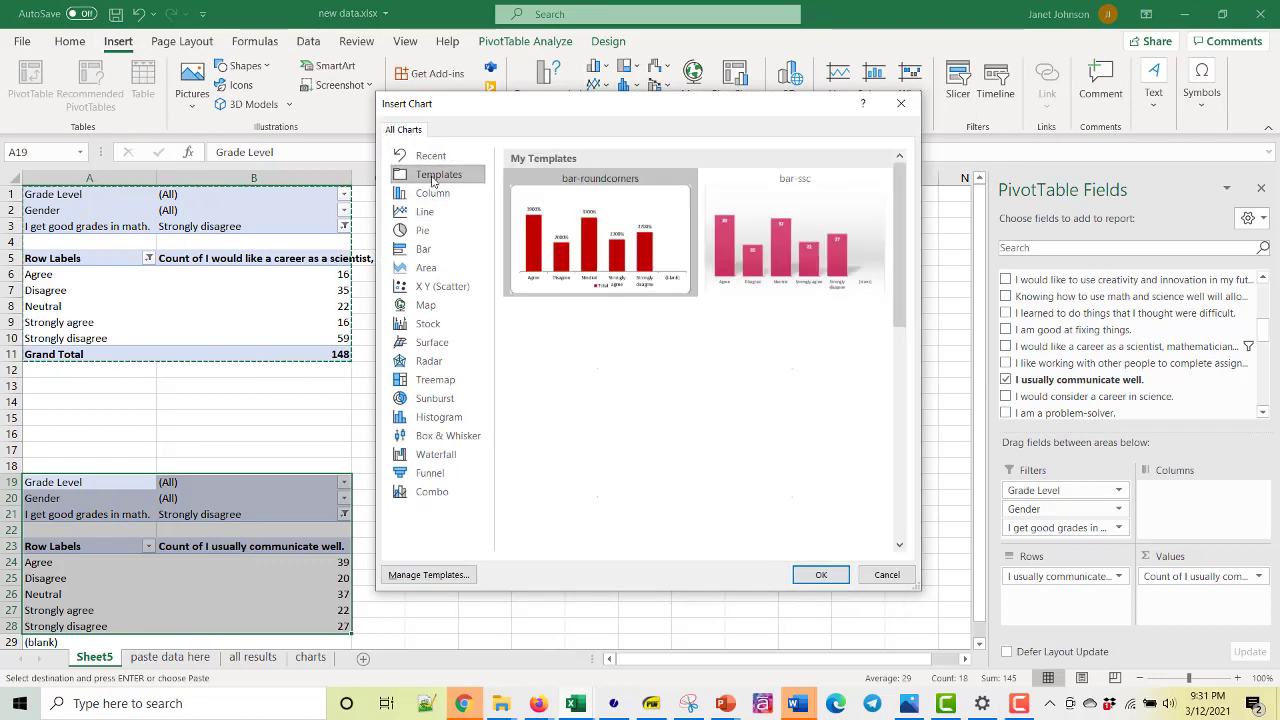
mouse_move(797, 537)
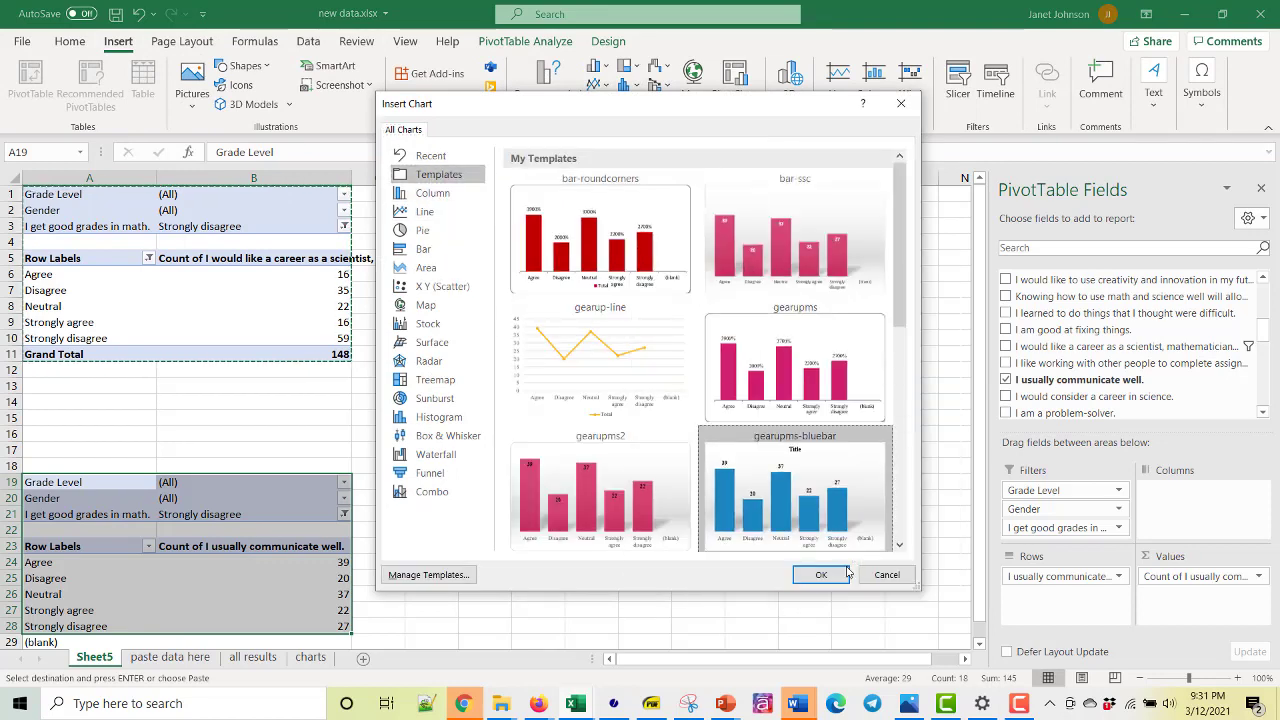
click(836, 578)
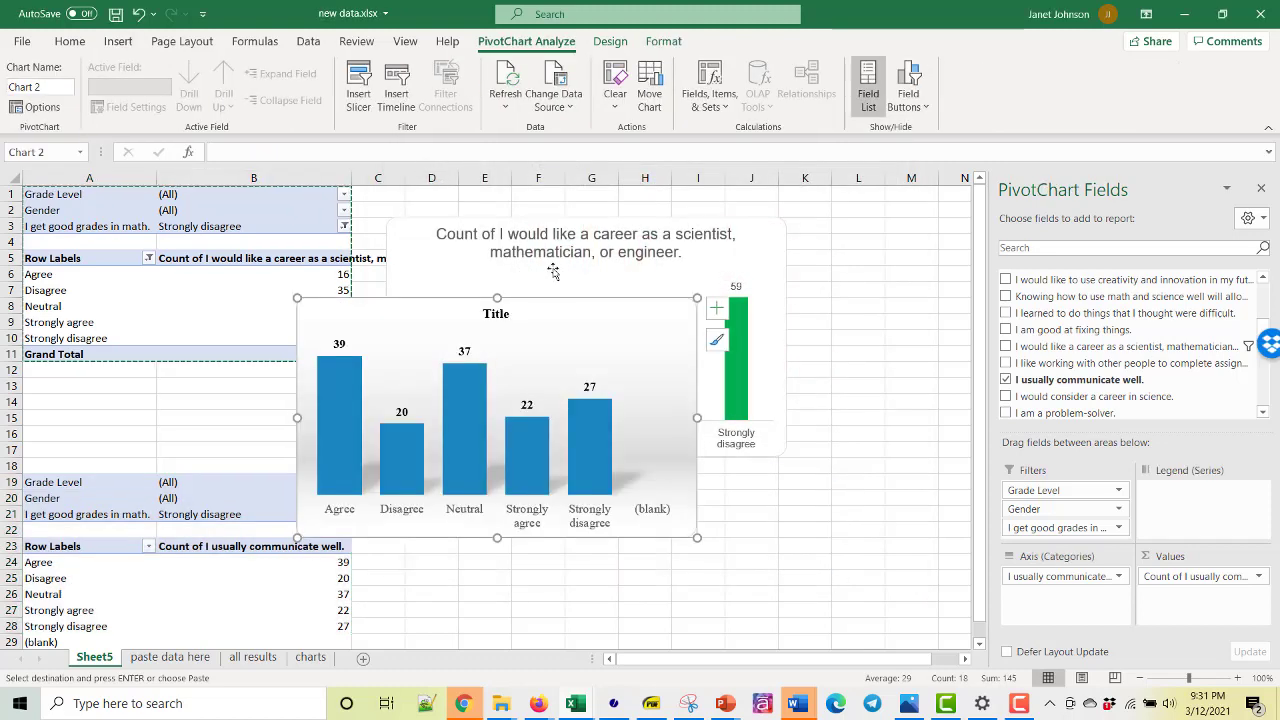
drag(550, 320, 657, 494)
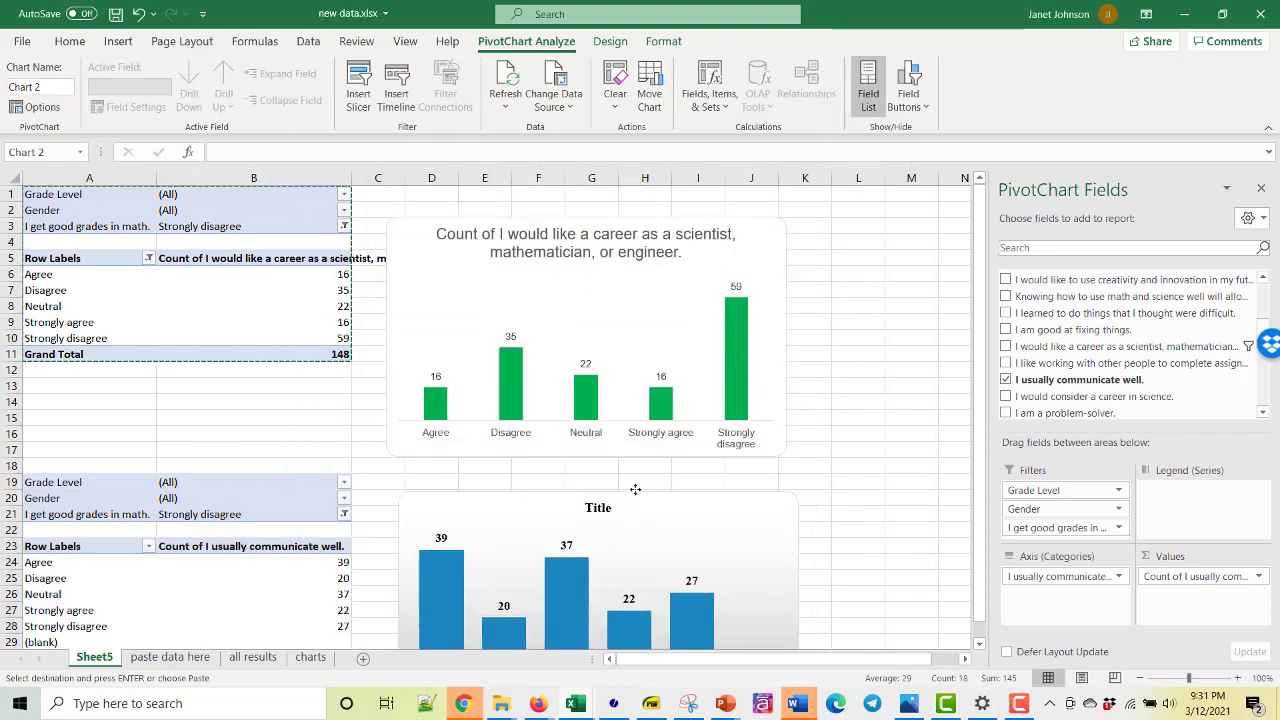
click(840, 452)
scroll(900, 408, down, 4)
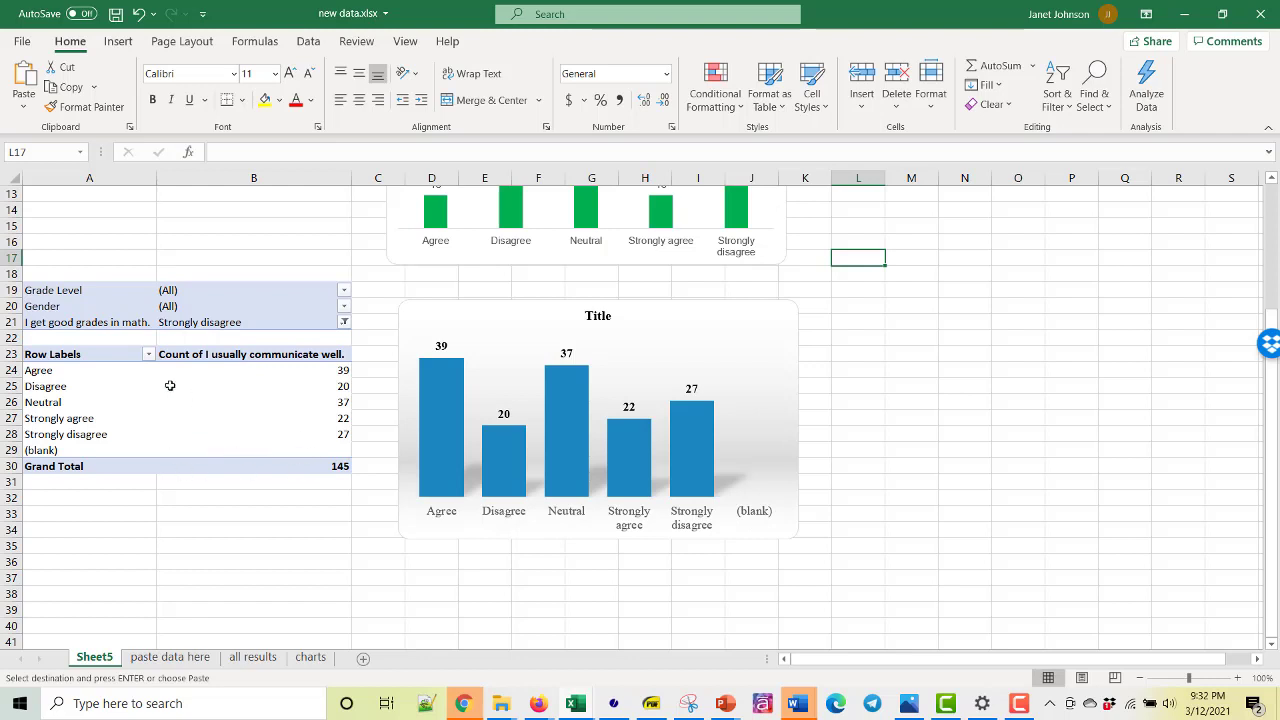
Exclude (blank) from the second pivot's Row Labels.
click(148, 355)
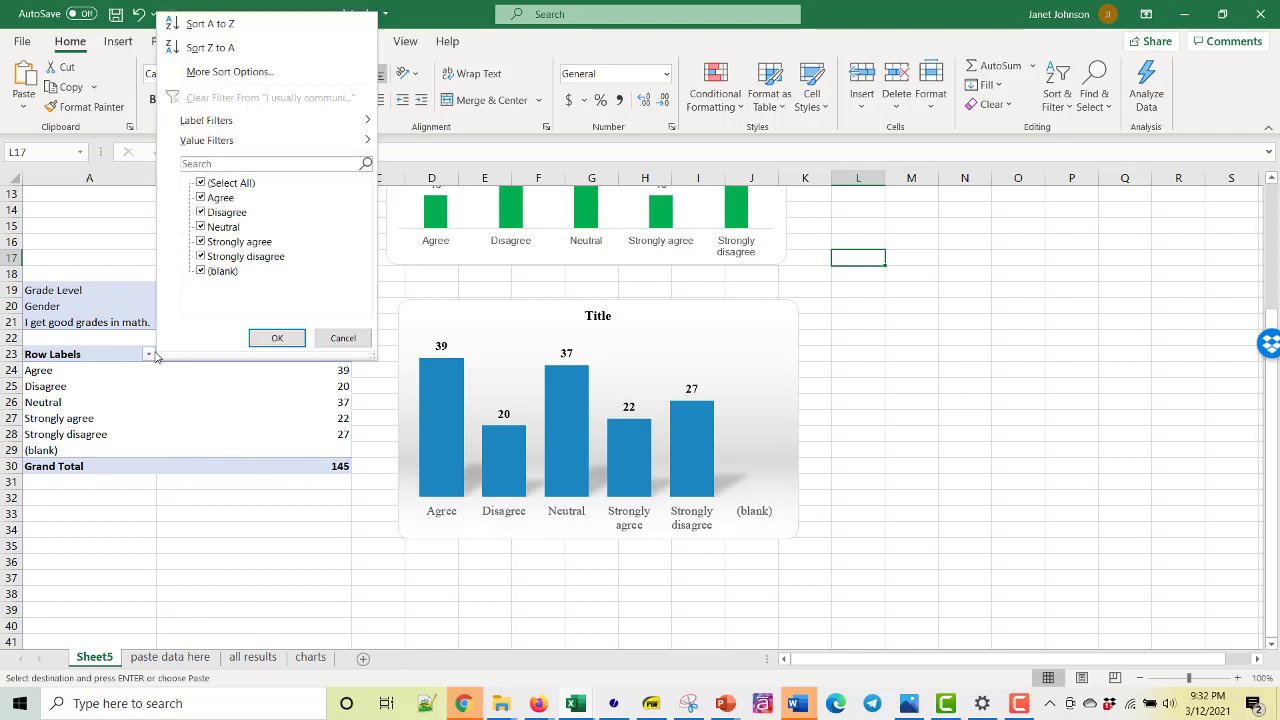
click(200, 272)
click(276, 338)
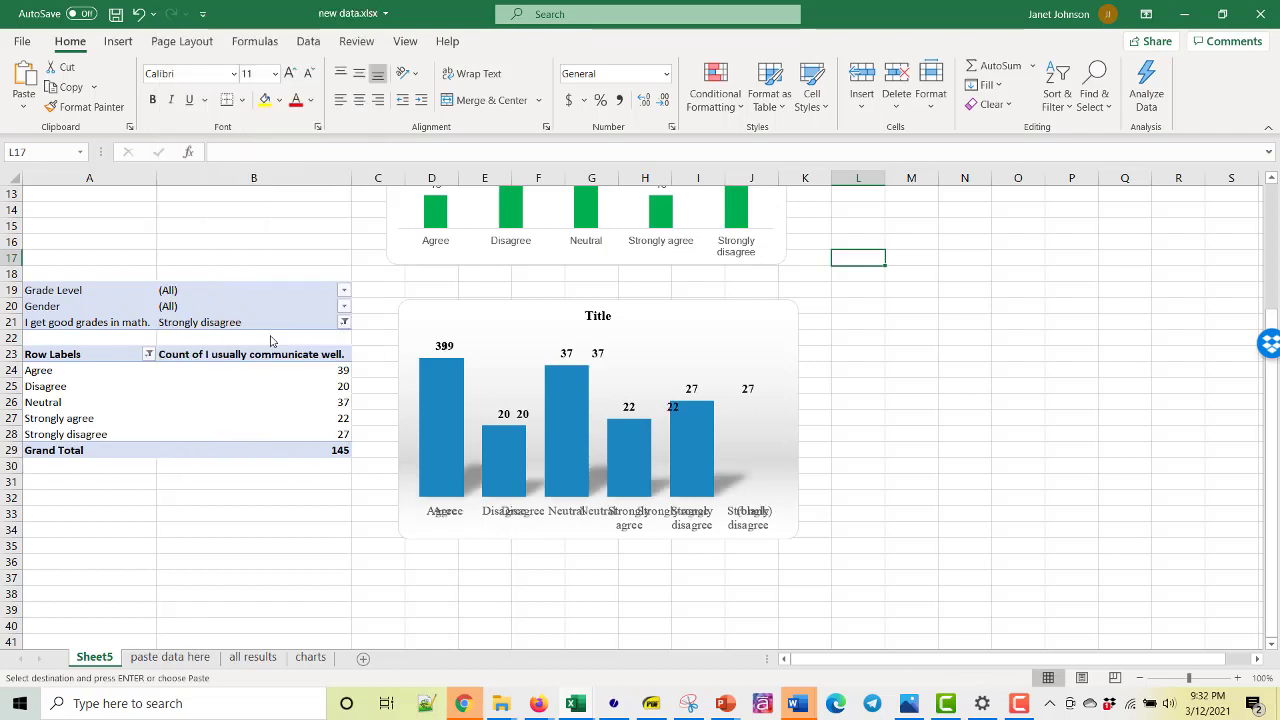
click(984, 405)
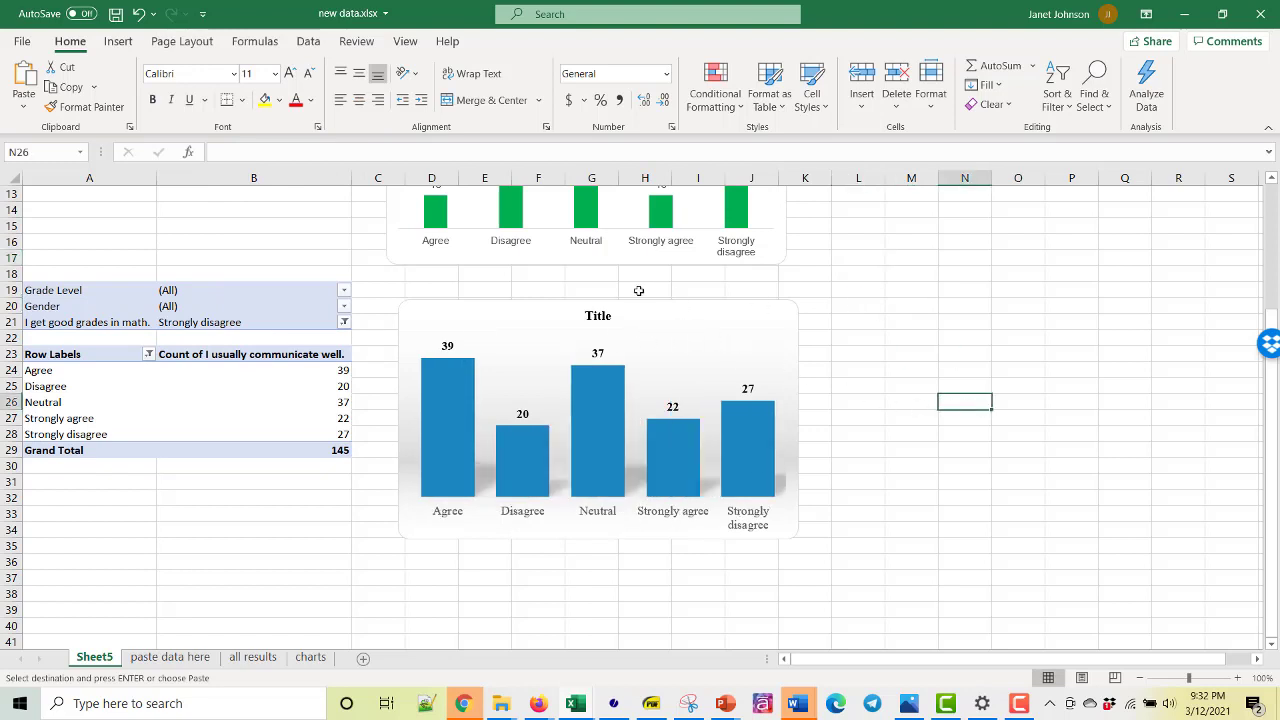
Link the blue chart's title to B23 so it reads 'Count of I usually communicate well.'.
click(603, 316)
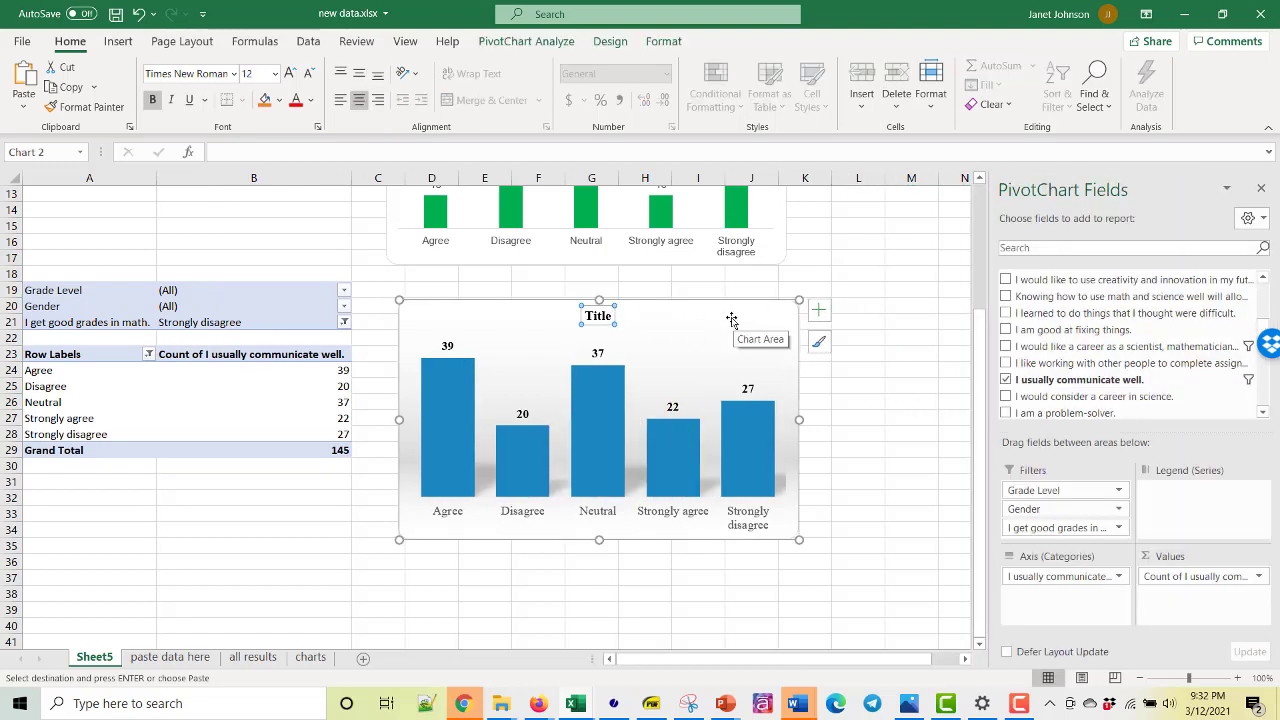
click(332, 160)
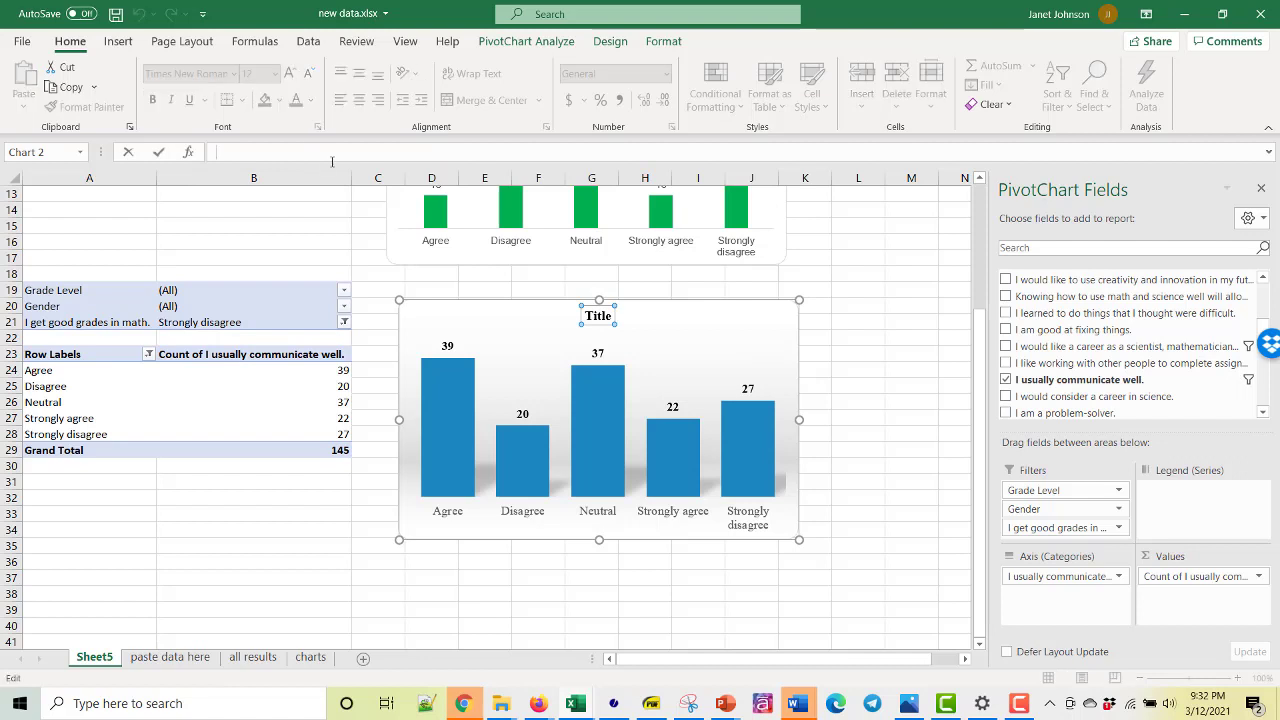
text(=)
click(193, 353)
key(Return)
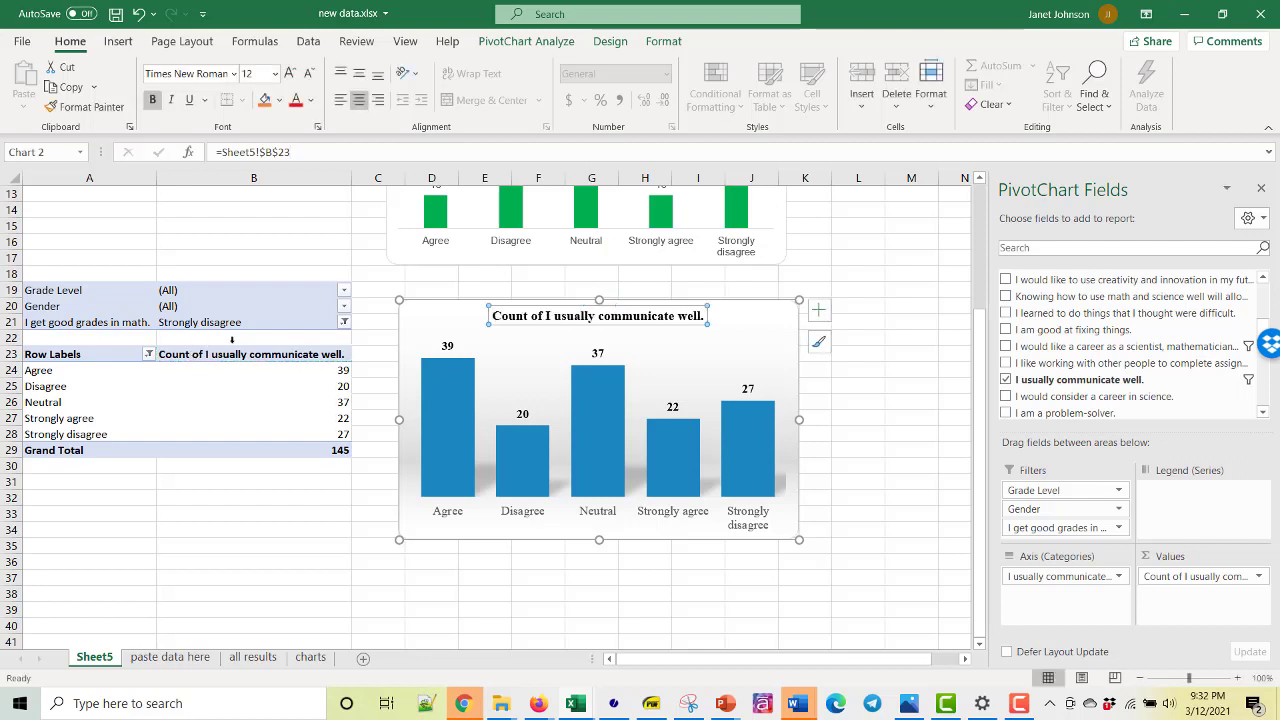
click(189, 575)
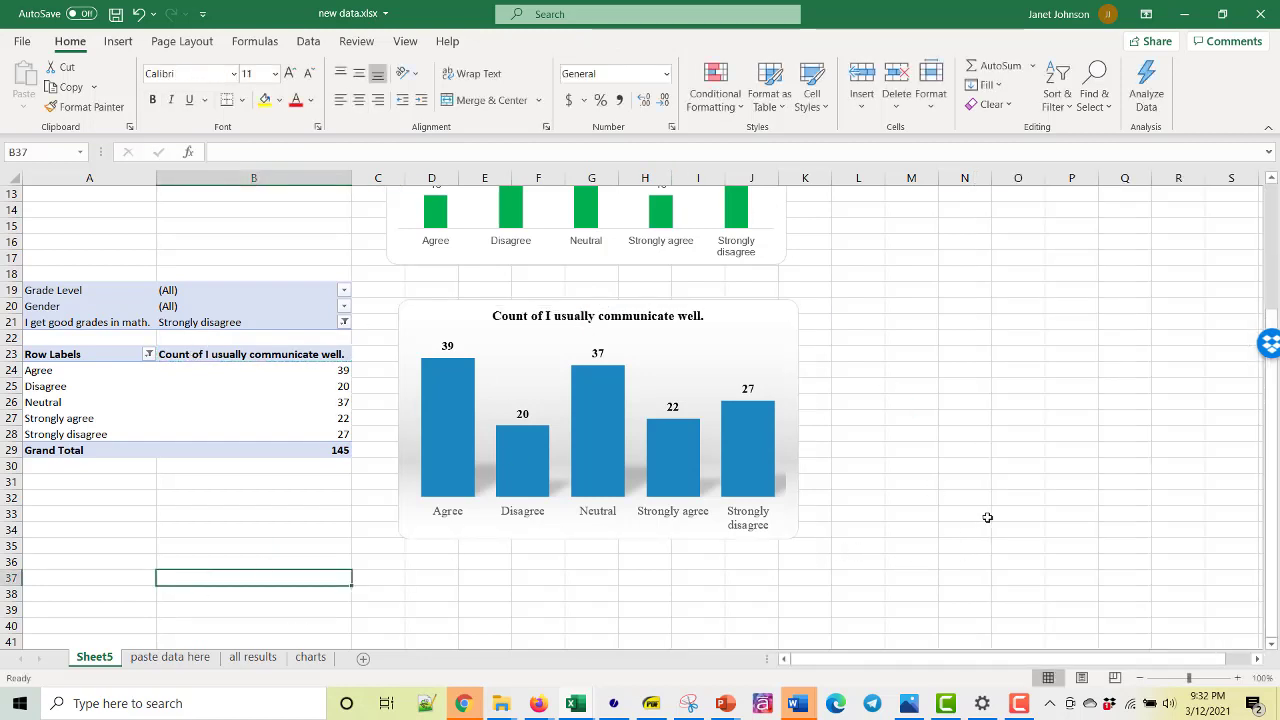
Scroll up and down to review both pivot tables and their charts.
scroll(987, 517, up, 1)
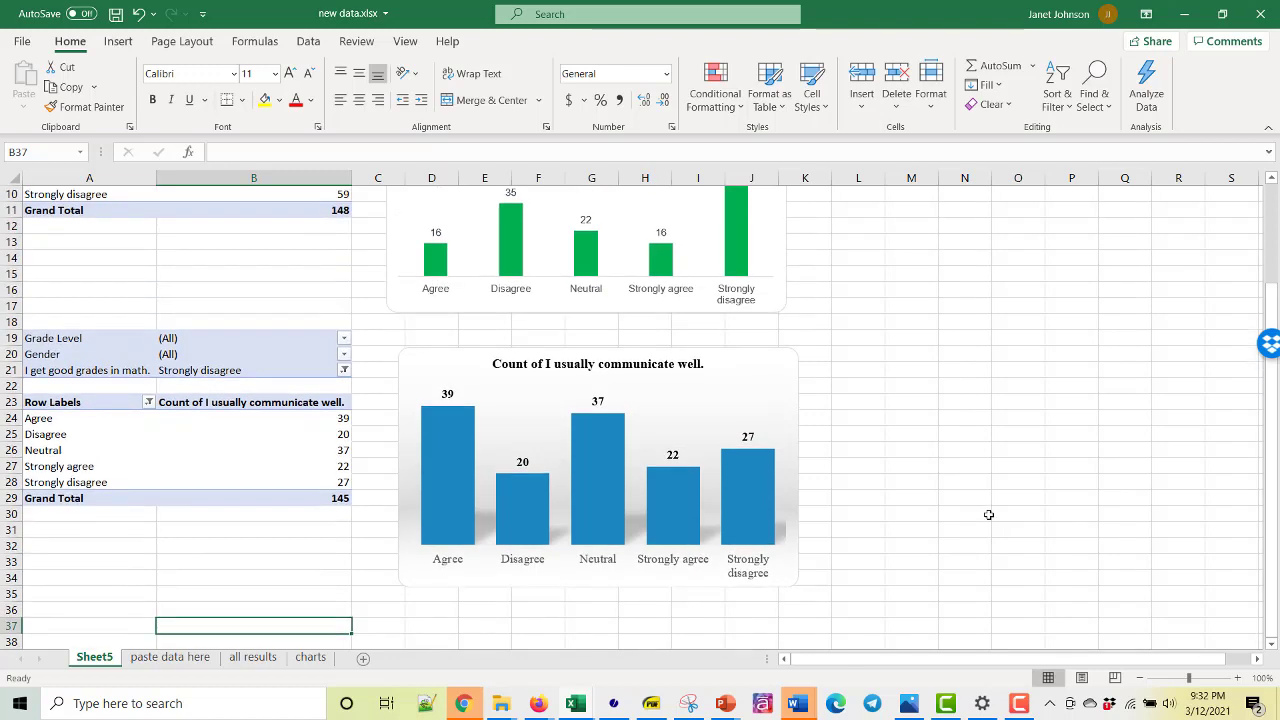
scroll(988, 514, up, 1)
scroll(968, 508, up, 1)
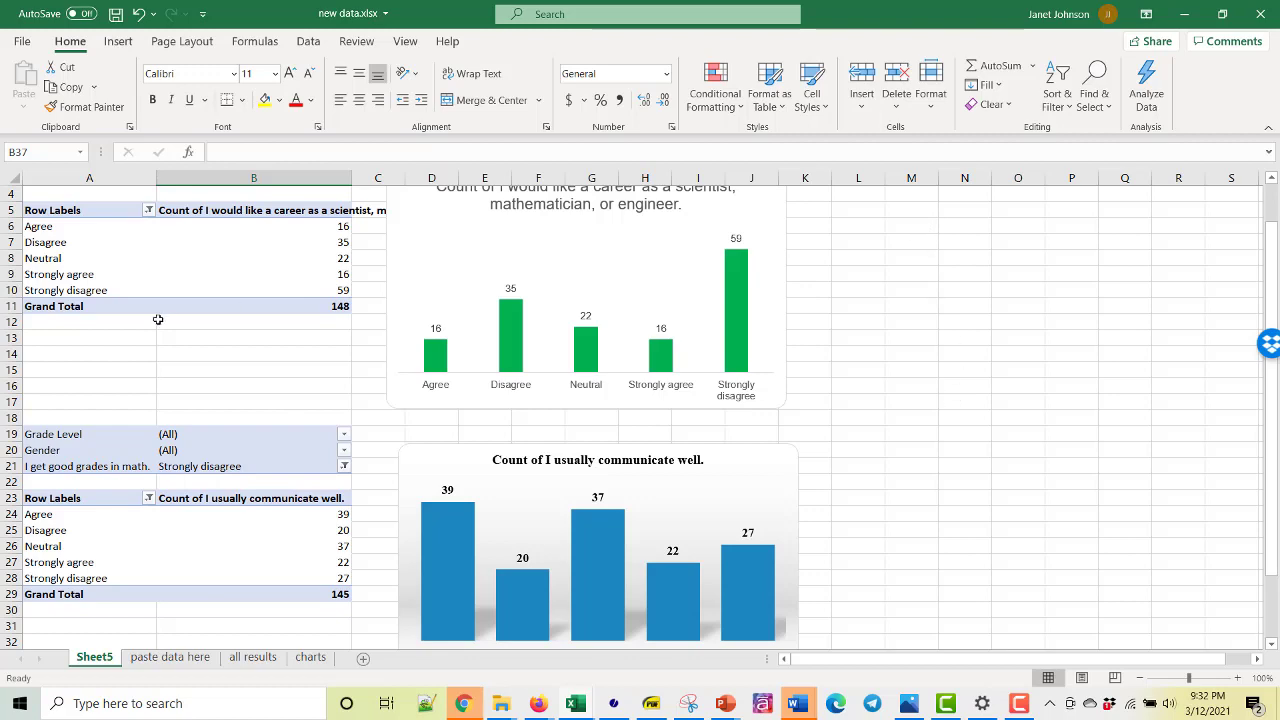
click(263, 370)
scroll(827, 464, up, 1)
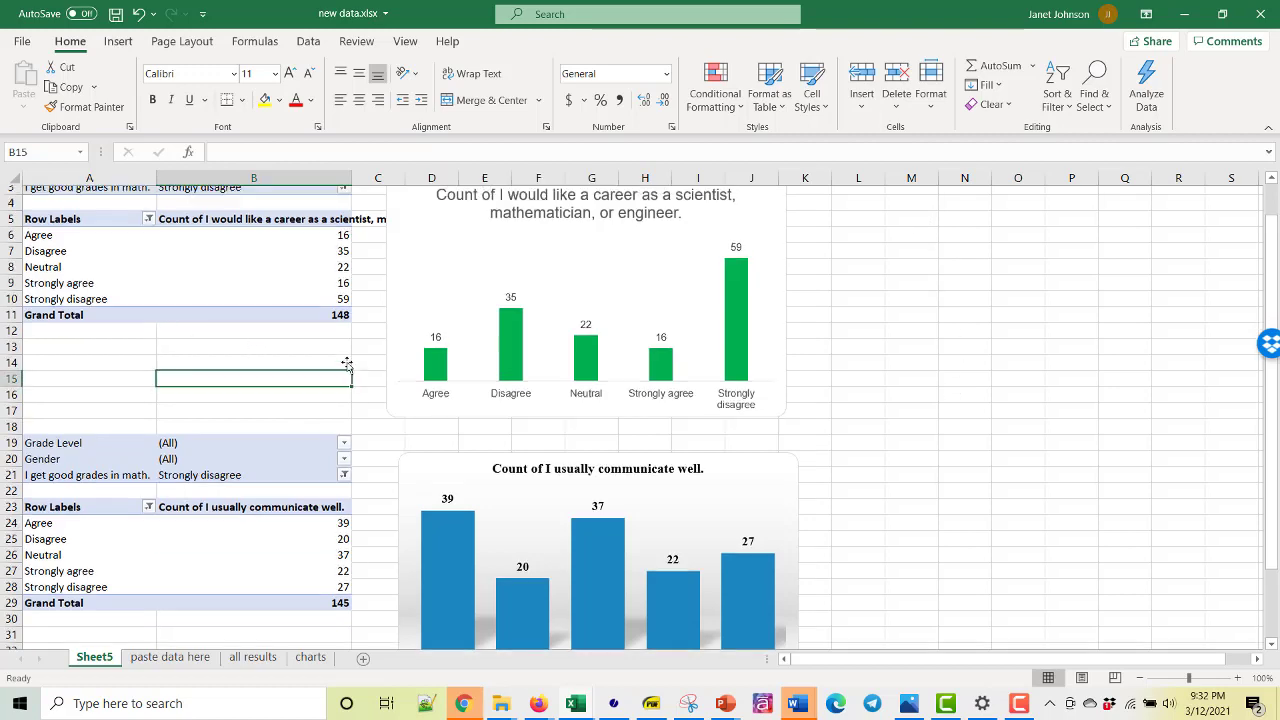
scroll(827, 464, down, 4)
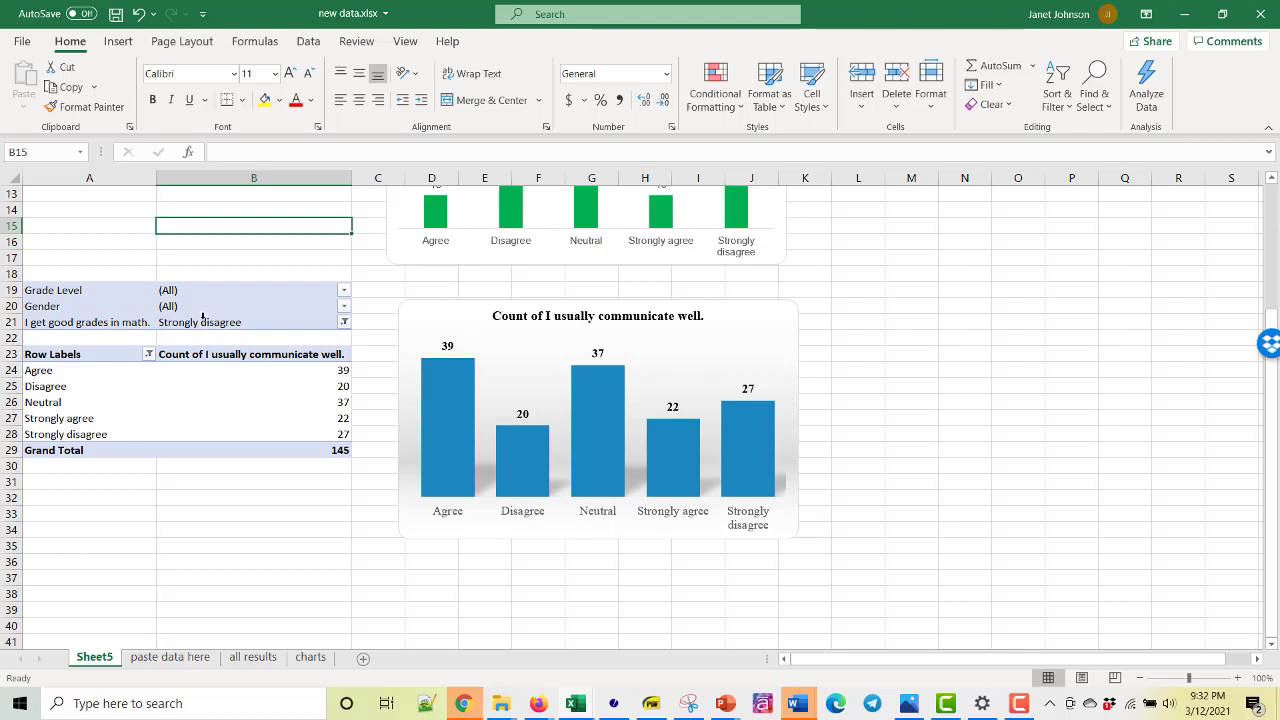
Set the second pivot's Gender filter to Female only, totalling 66.
click(344, 309)
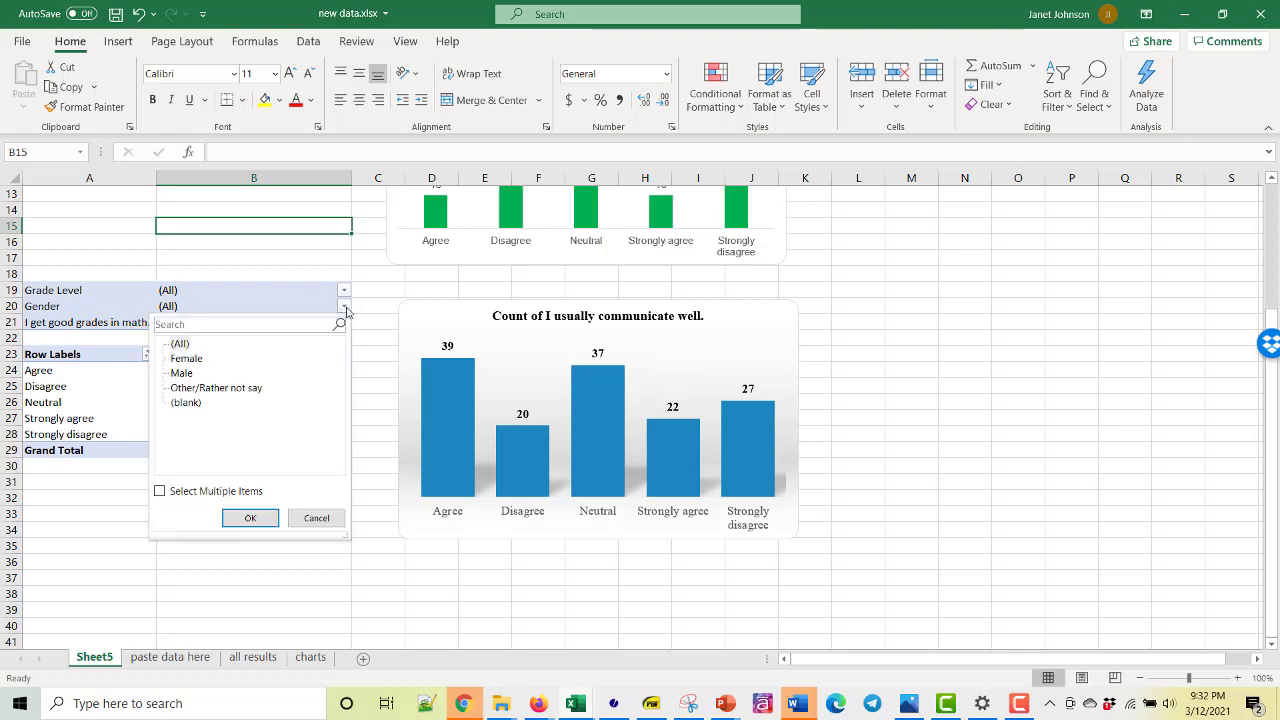
click(160, 492)
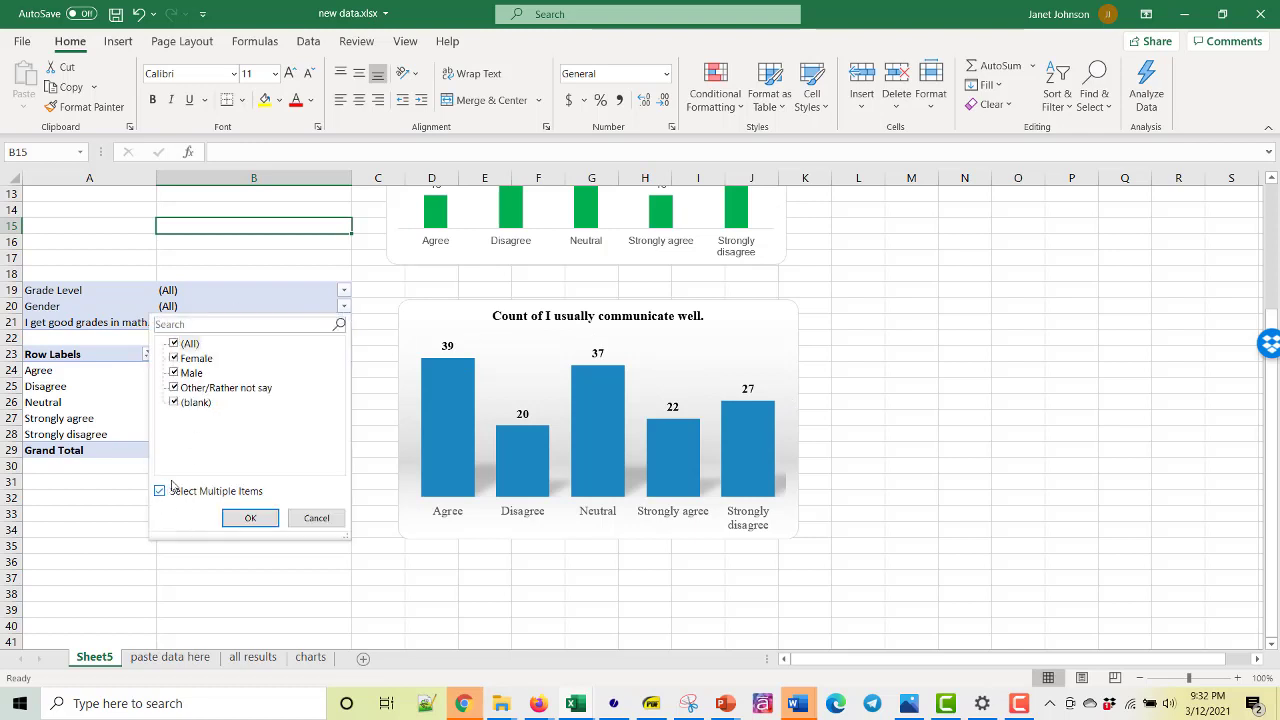
click(175, 403)
click(174, 388)
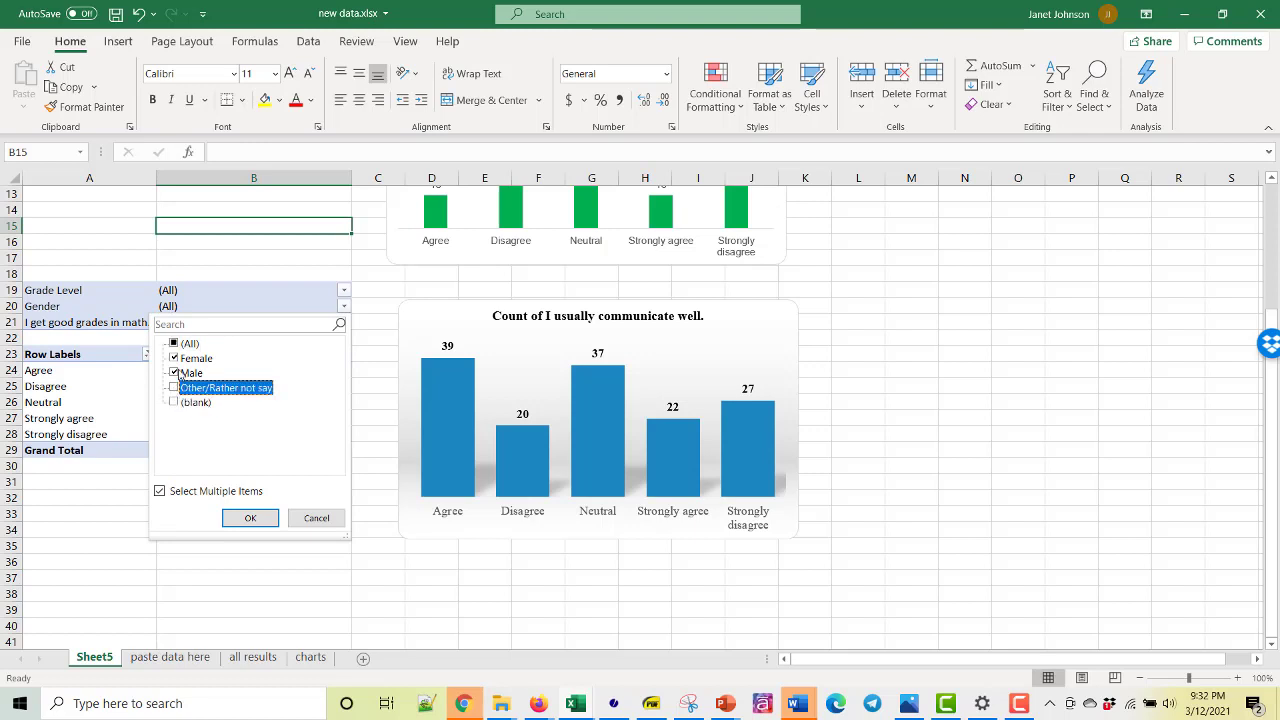
click(174, 373)
click(250, 517)
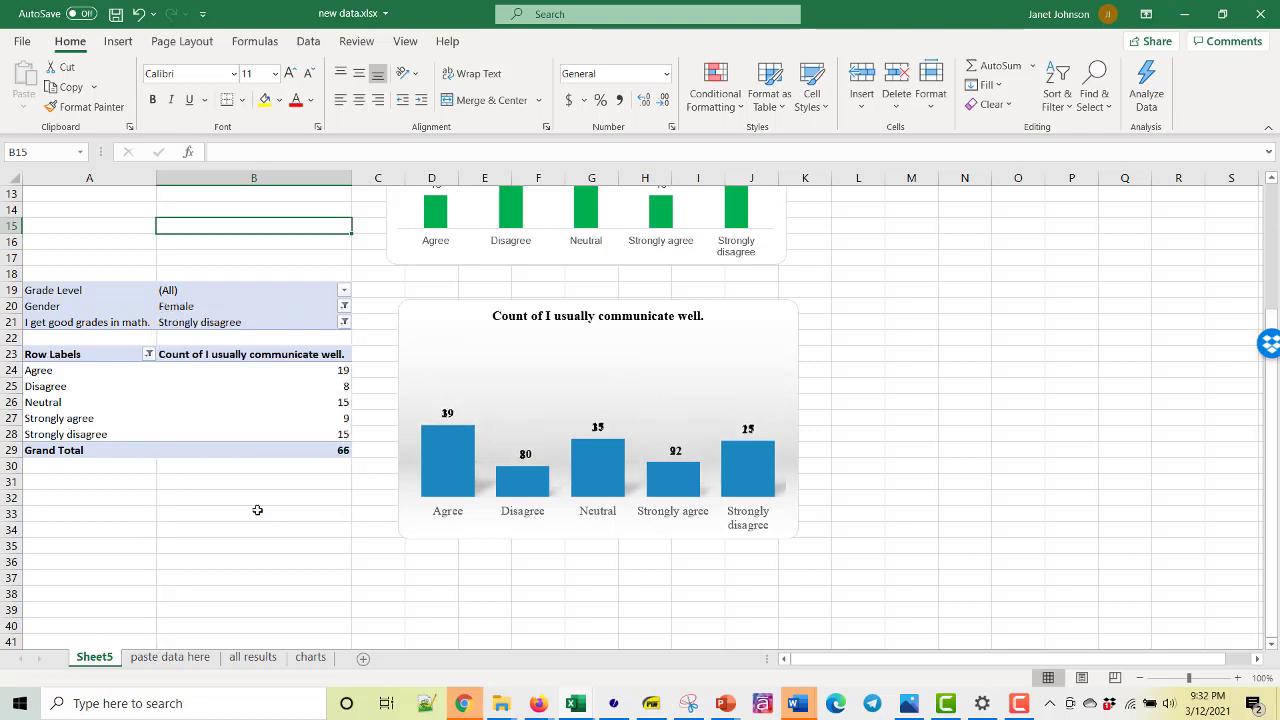